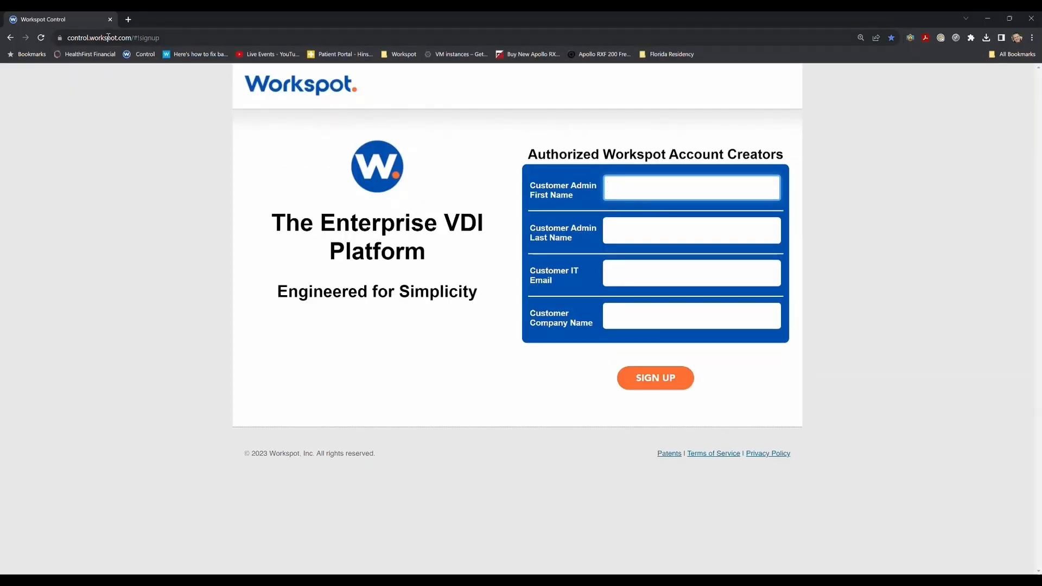
- Enter the admin's first and last name, IT e-mail address and company name on the sign-up form
key(Tab)
key(Tab)
key(Tab)
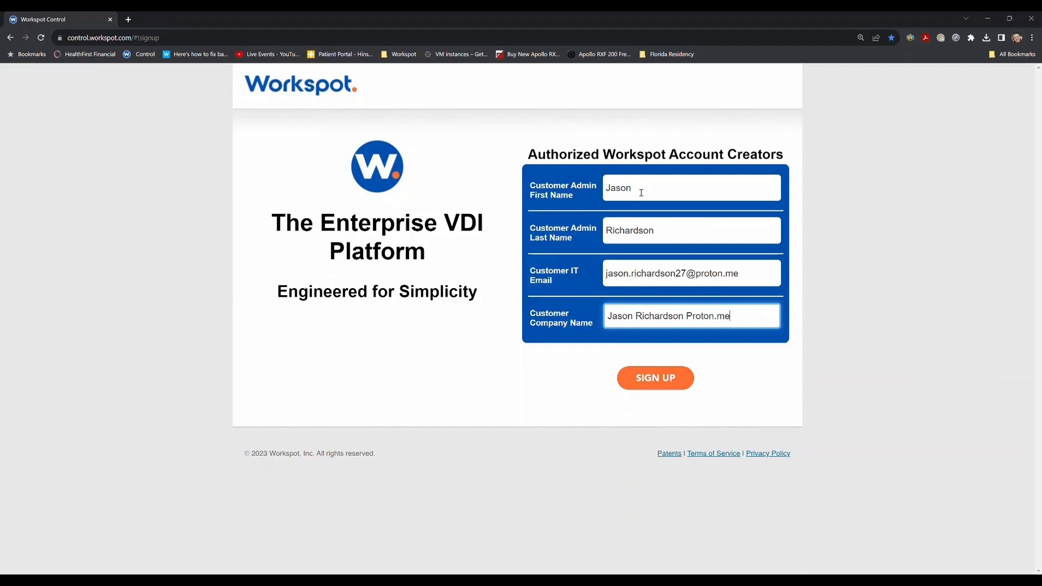
text(any)
- Submit the sign-up form and confirm the activation link in the Workspot account-ready e-mail
click(659, 380)
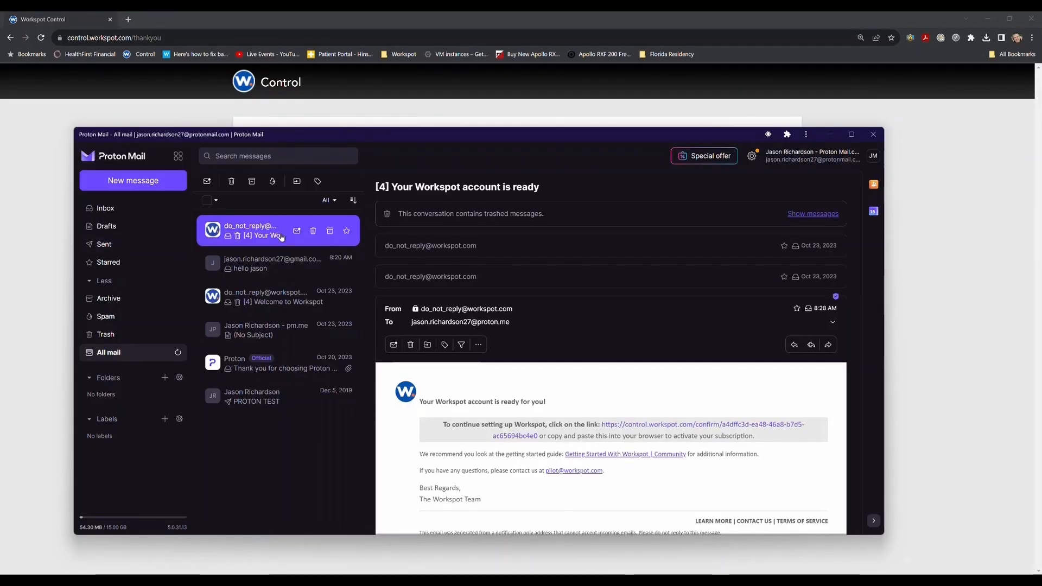
click(692, 429)
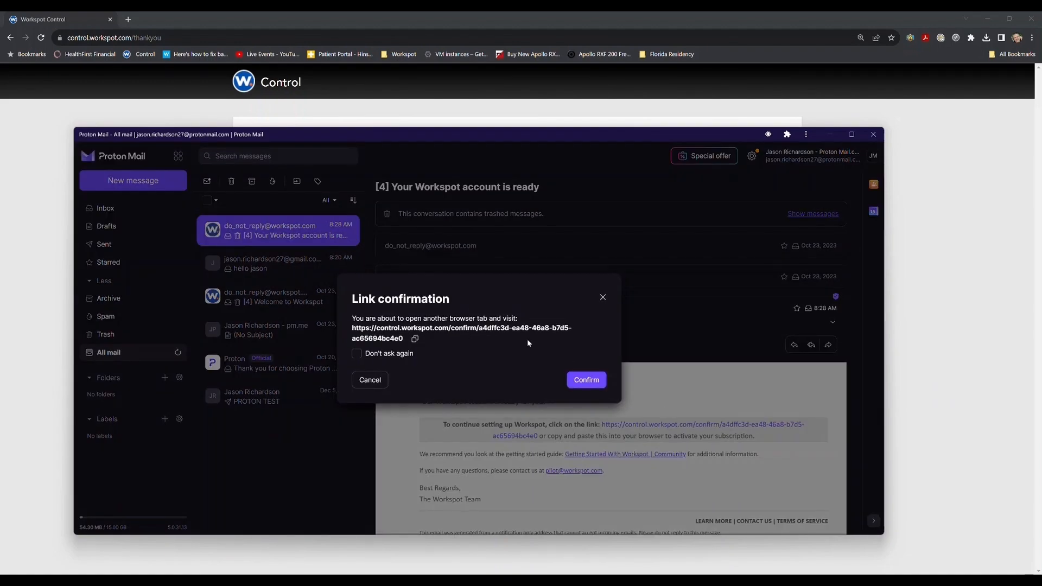
click(587, 379)
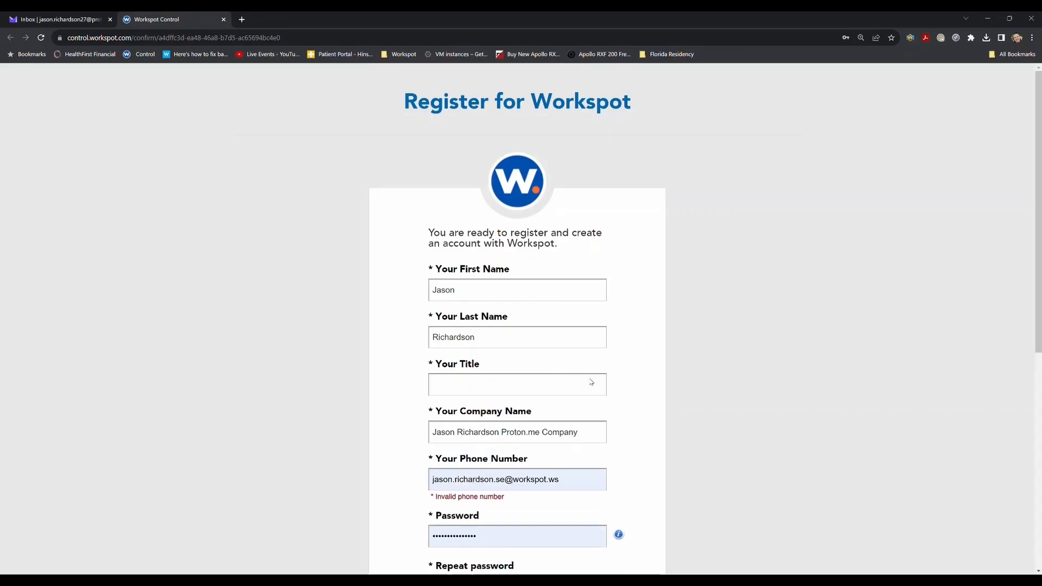
- Enter title Admin and the phone number on the registration form
click(591, 381)
text(Admin)
click(497, 433)
scroll(497, 433, down, 1)
click(565, 432)
text(777-777-7777)
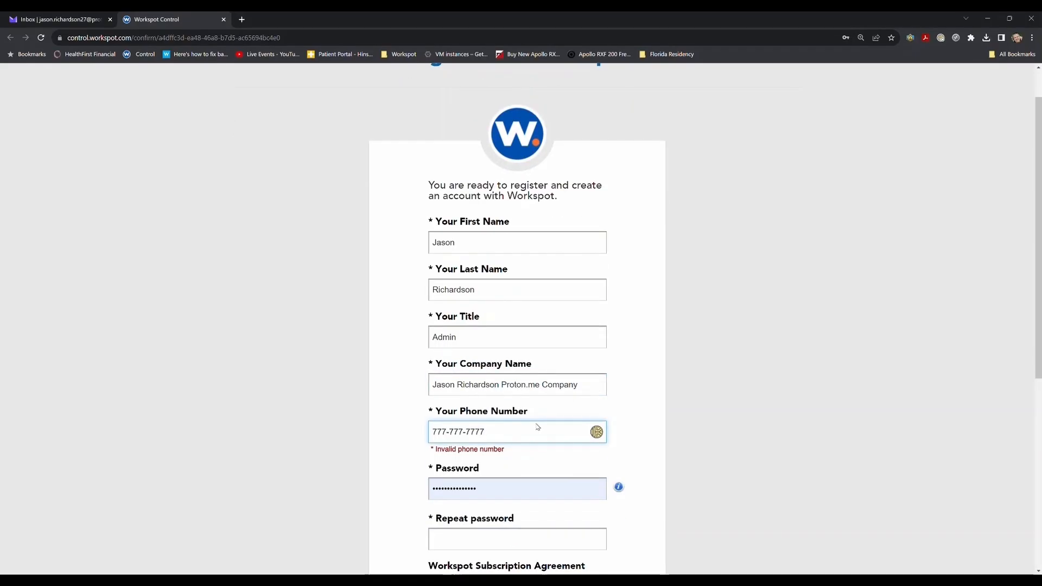
- Set and repeat the account password, accept the subscription agreement, and register
drag(514, 488, 426, 487)
text(•••••••••••••••)
key(Tab)
text(•••••••••••••••)
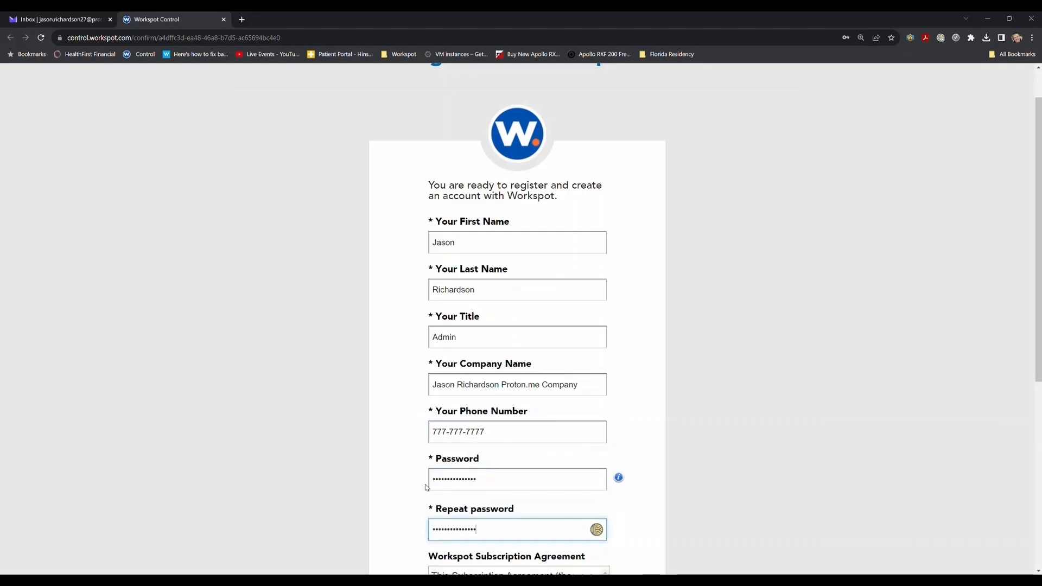
scroll(426, 487, down, 4)
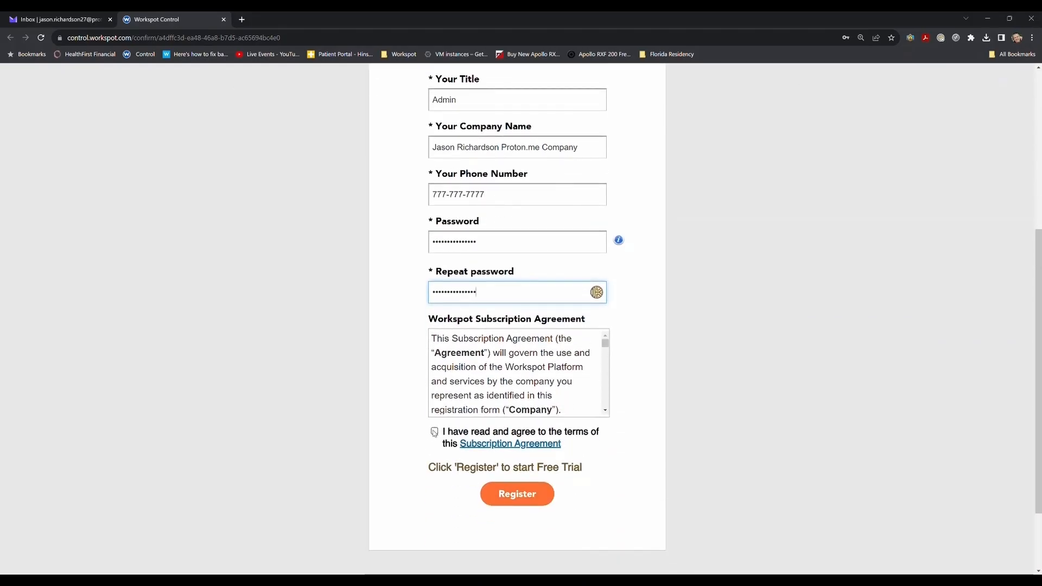
click(439, 434)
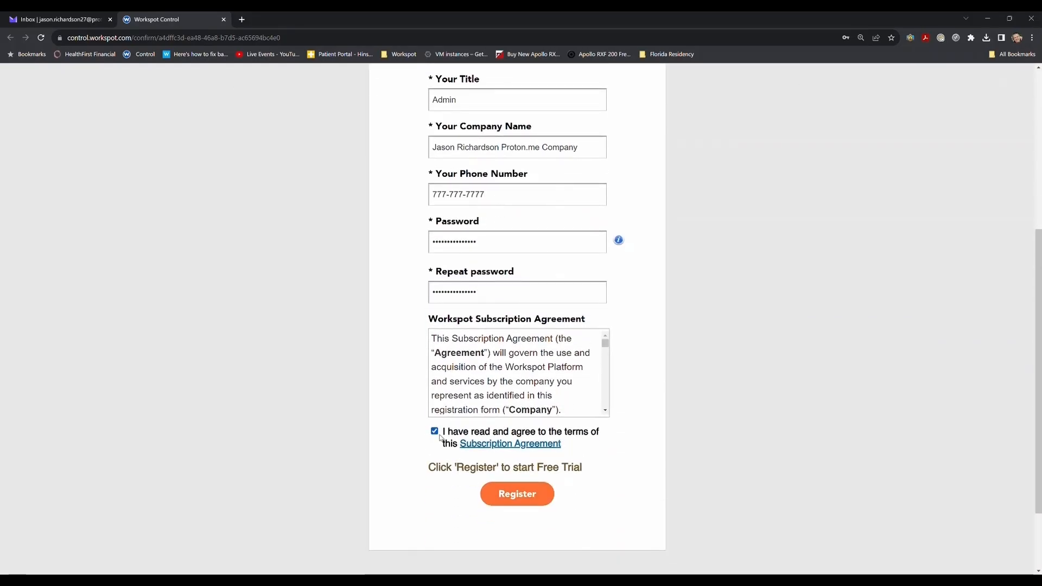
click(505, 493)
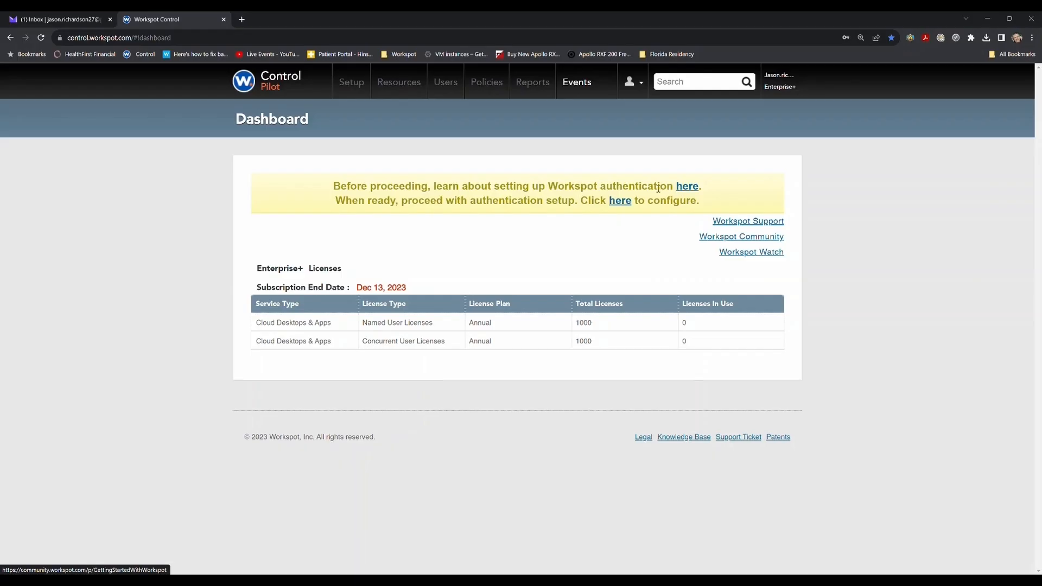
- Choose Active Directory as the desktop sign-in method and continue to the Dashboard
click(626, 202)
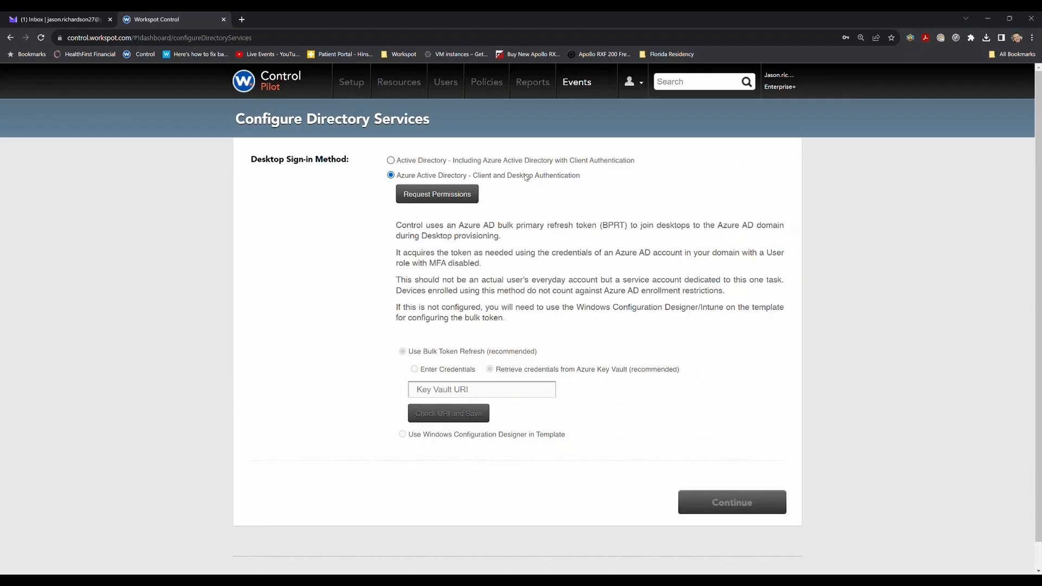
click(391, 161)
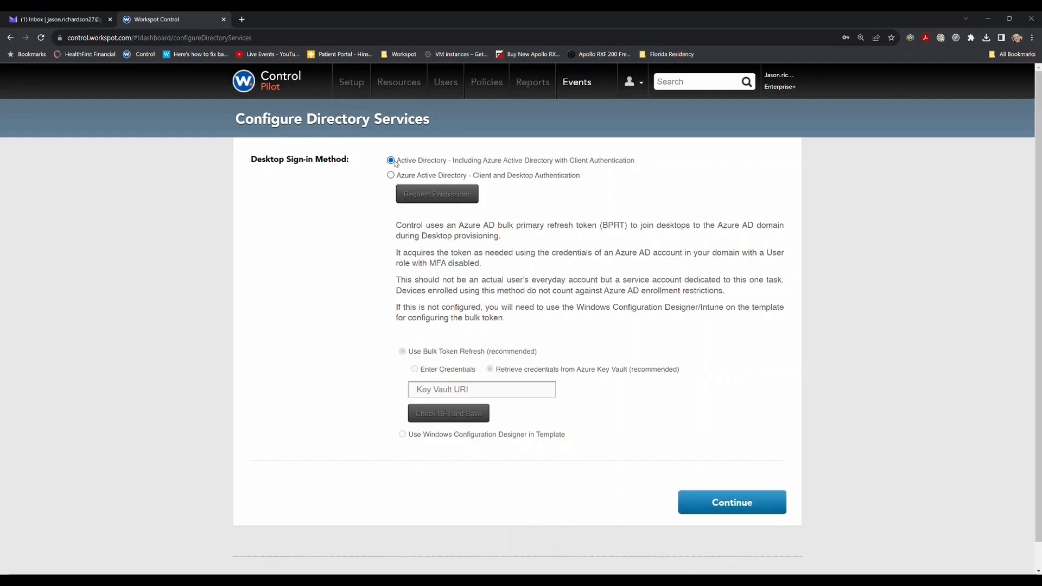
click(729, 508)
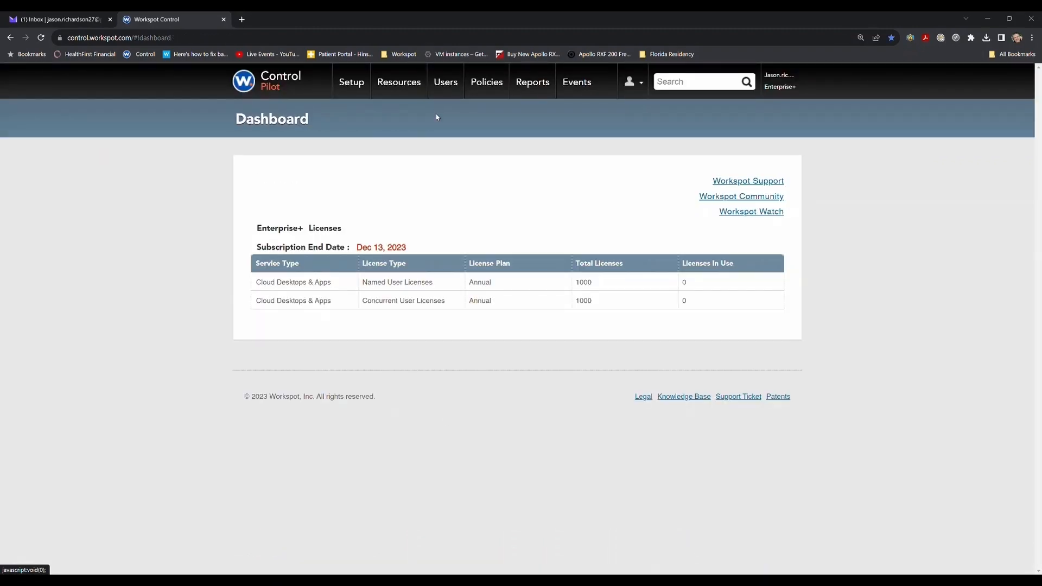
- Configure the Named License Group under Users > Groups with Directory set to None
click(440, 84)
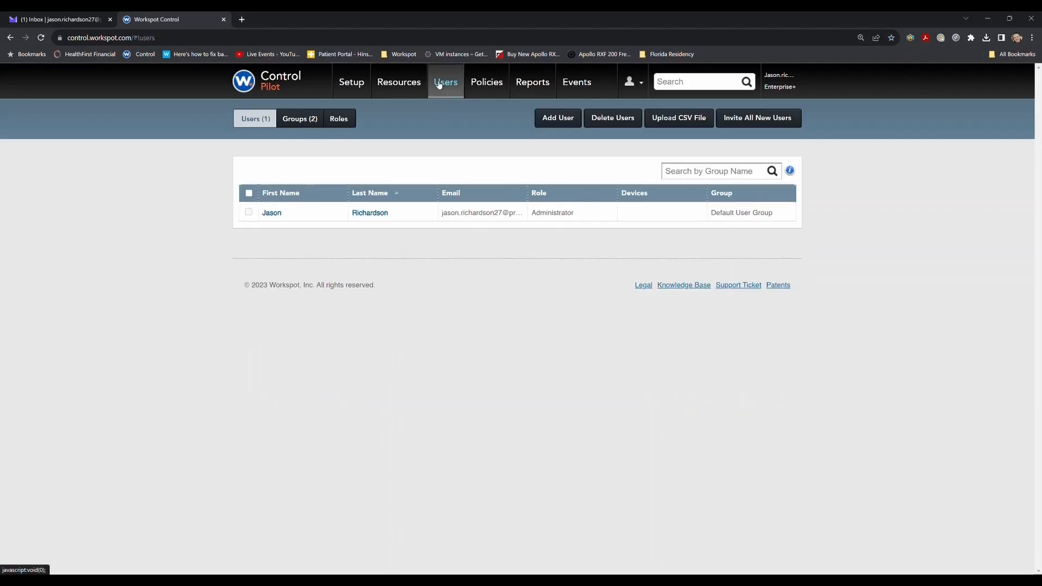
click(297, 120)
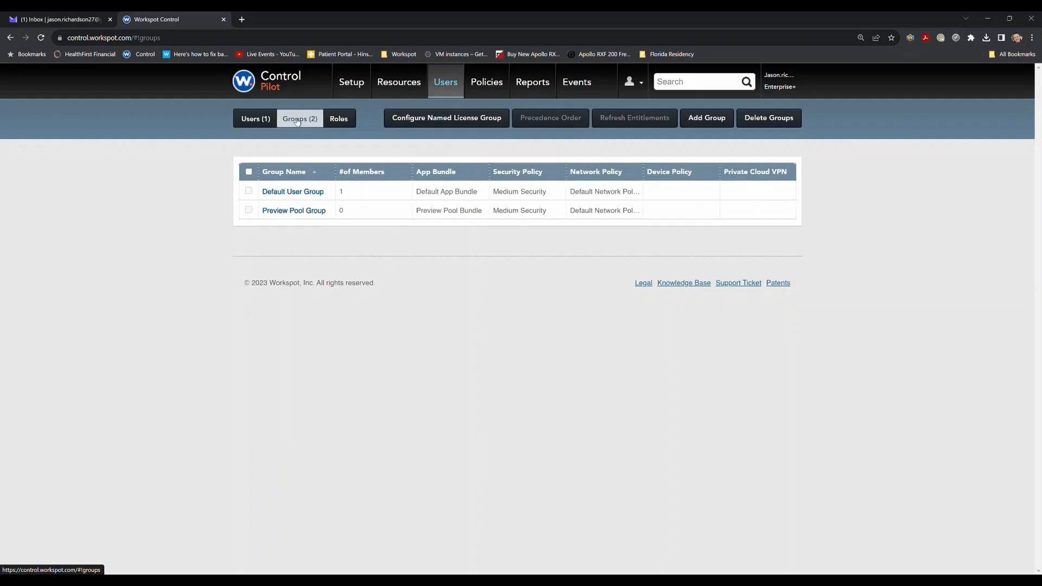
click(446, 120)
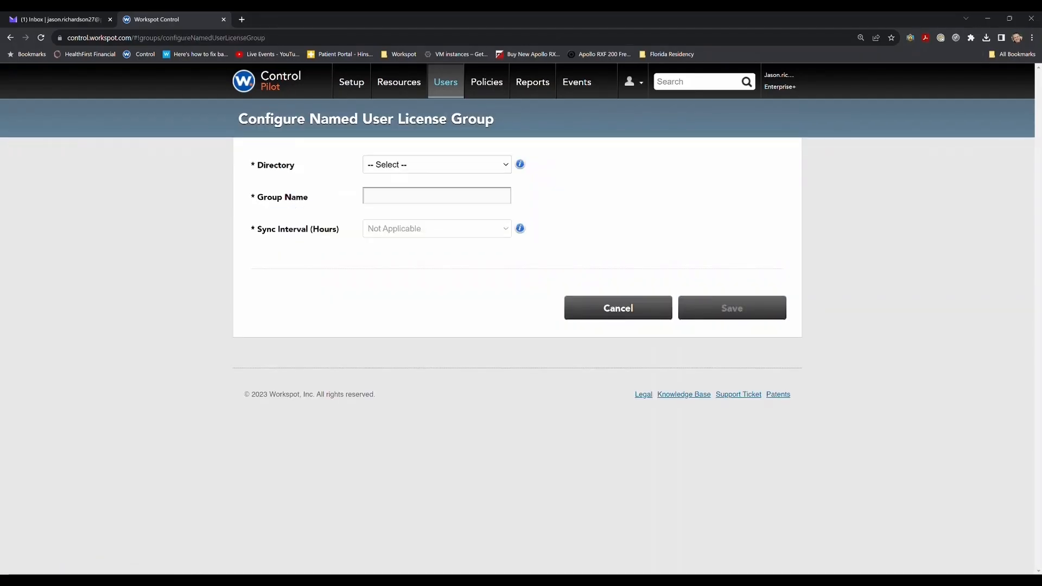
click(373, 165)
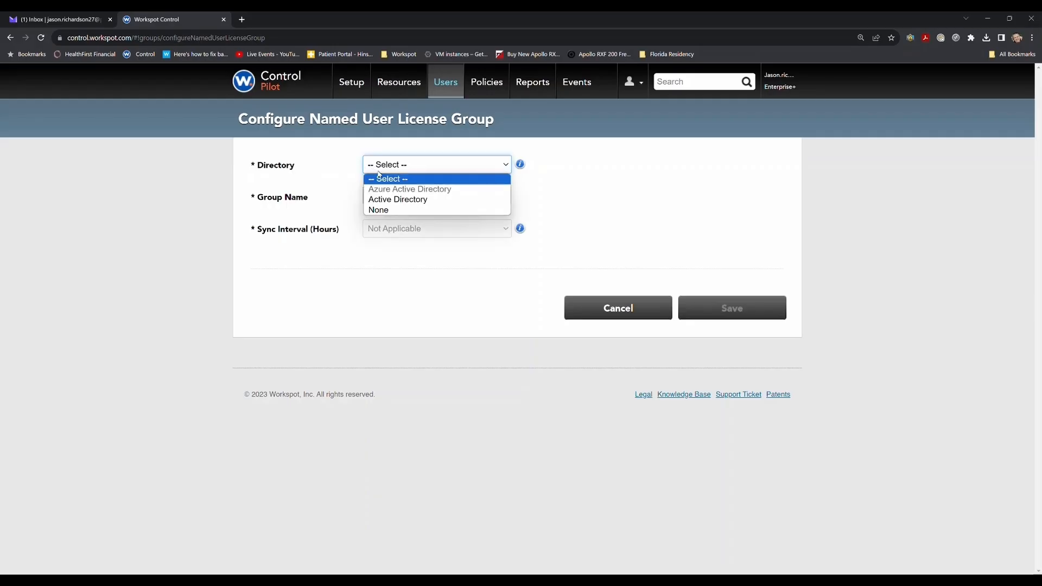
click(381, 210)
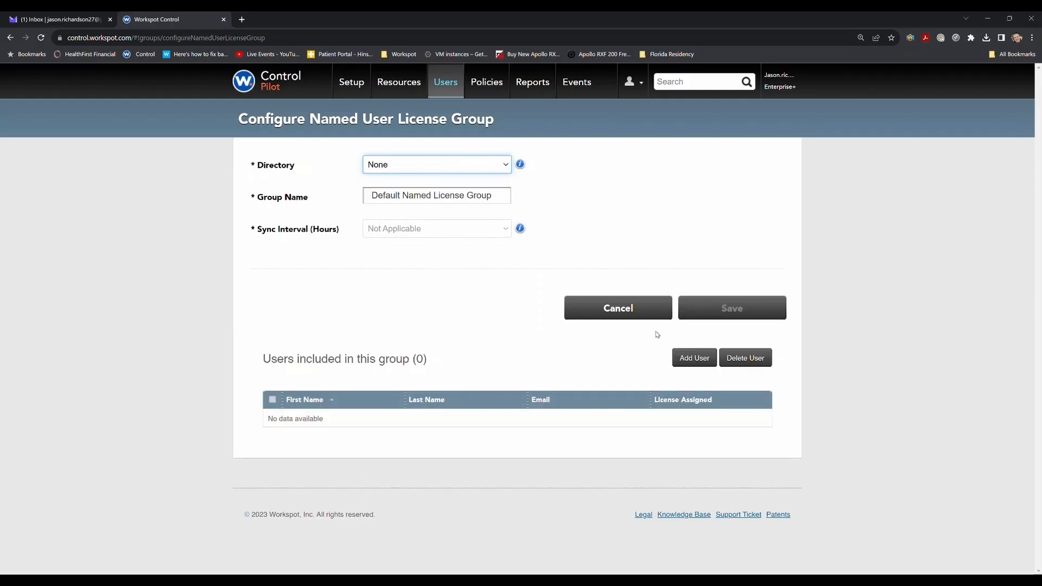
- Add the administrator user to the Named License Group and confirm
click(694, 358)
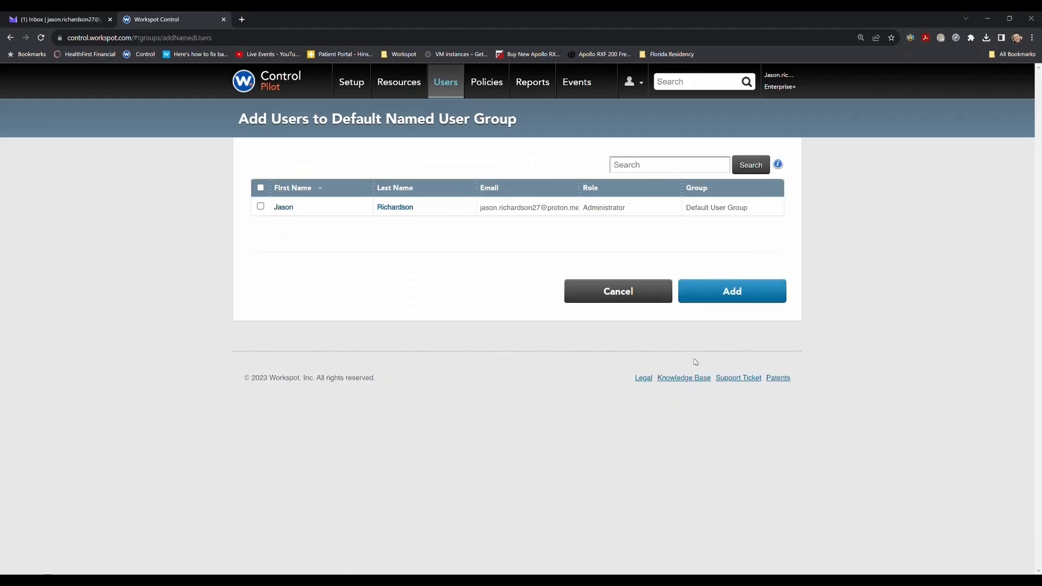
click(261, 206)
click(731, 298)
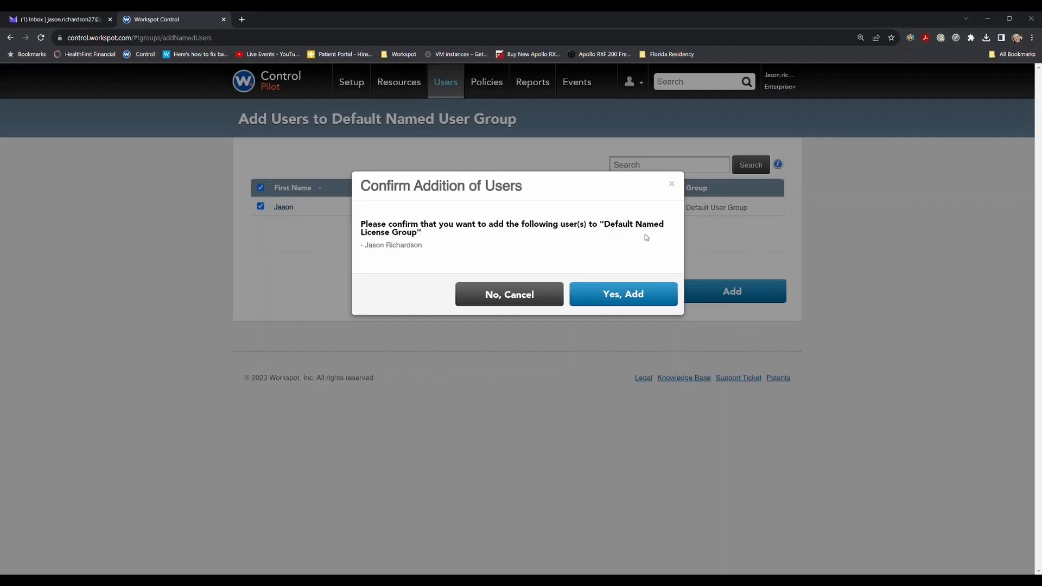
click(623, 295)
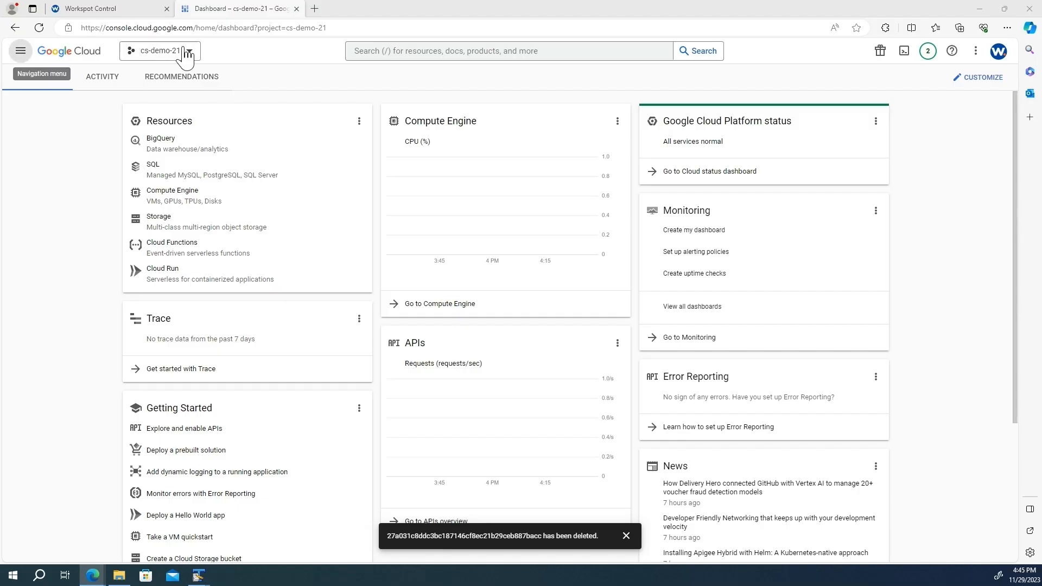
- Open key management for the Compute Engine default service account under IAM & Admin
click(20, 51)
mouse_move(66, 306)
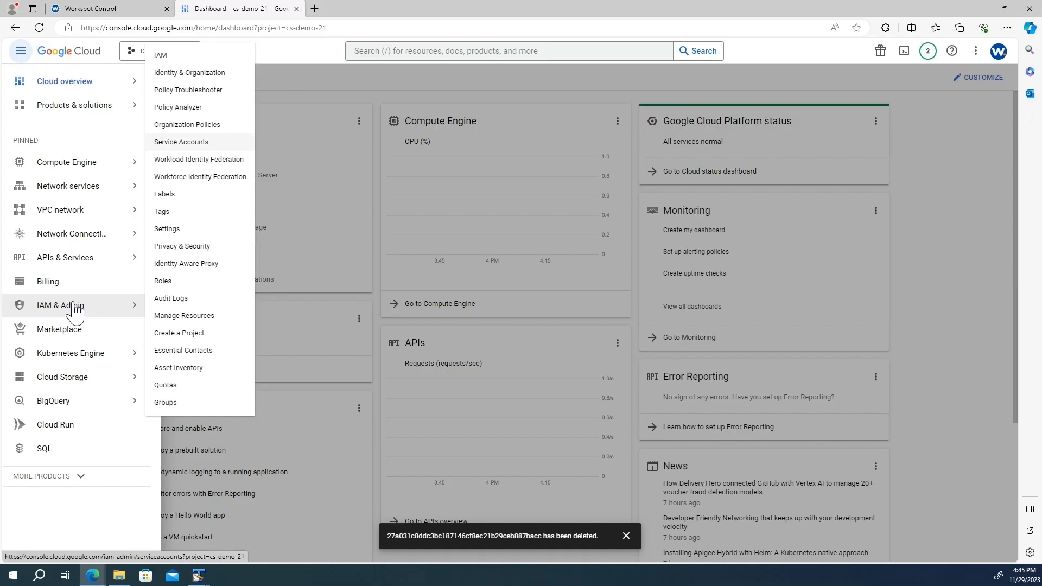
click(201, 142)
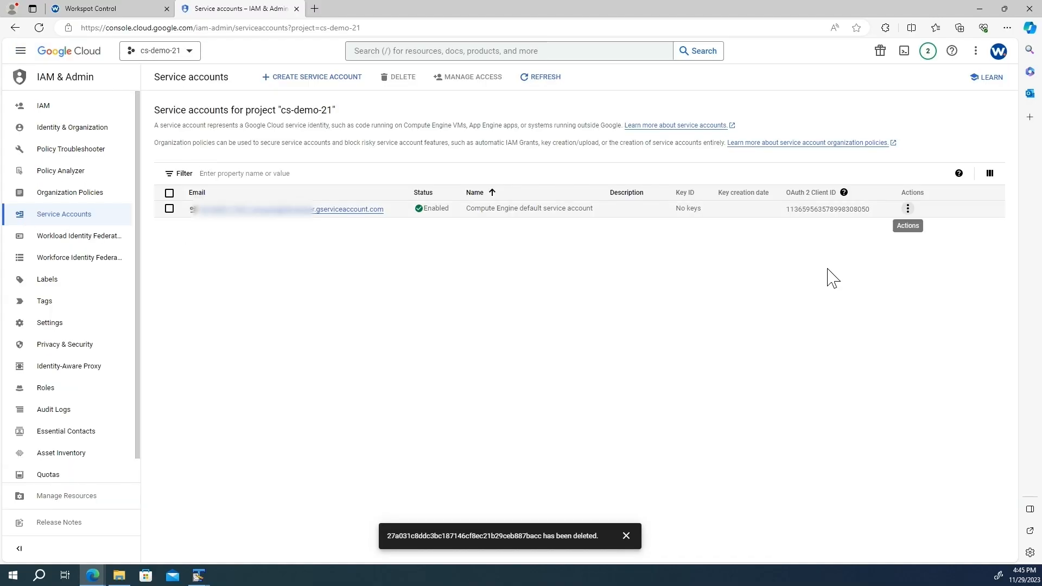
click(907, 208)
click(931, 263)
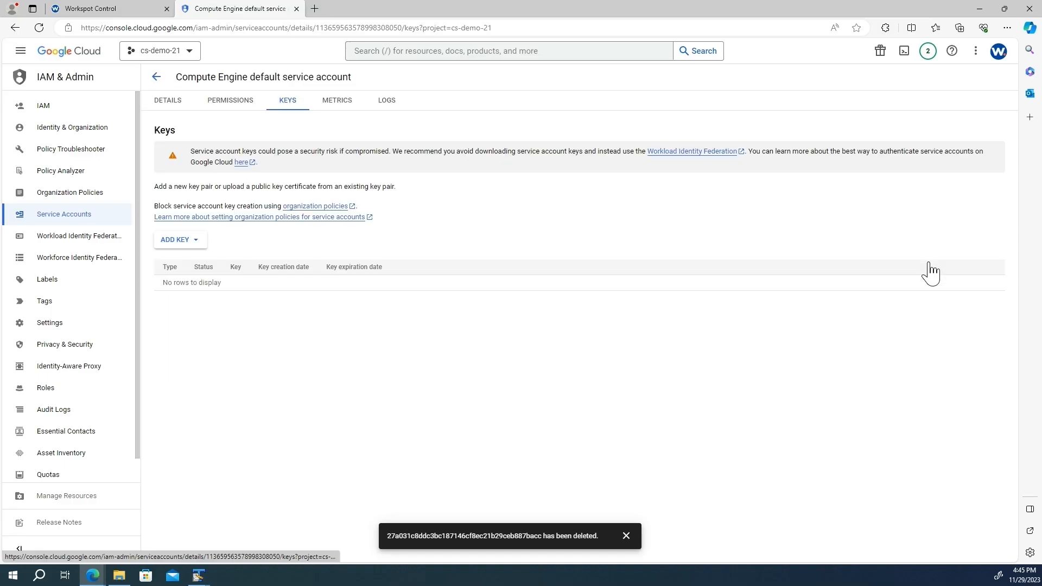
- Create and download a new JSON private key for the account
click(187, 241)
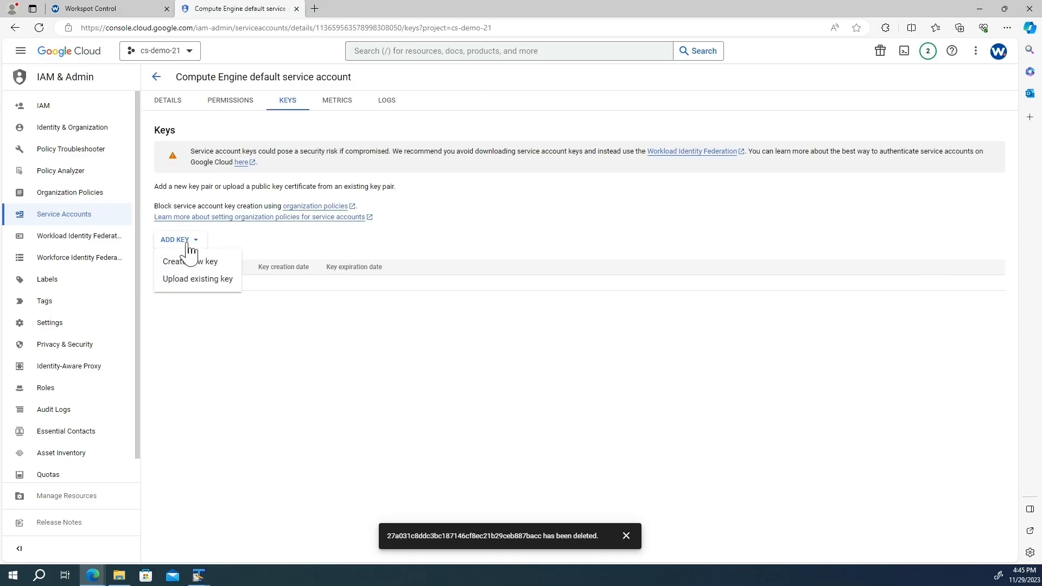
click(191, 262)
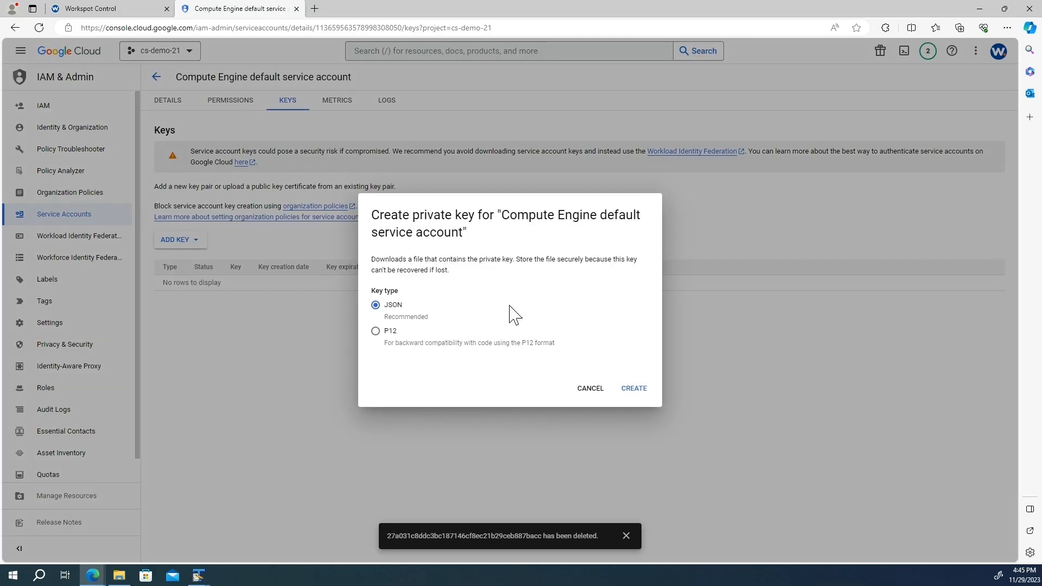
click(631, 388)
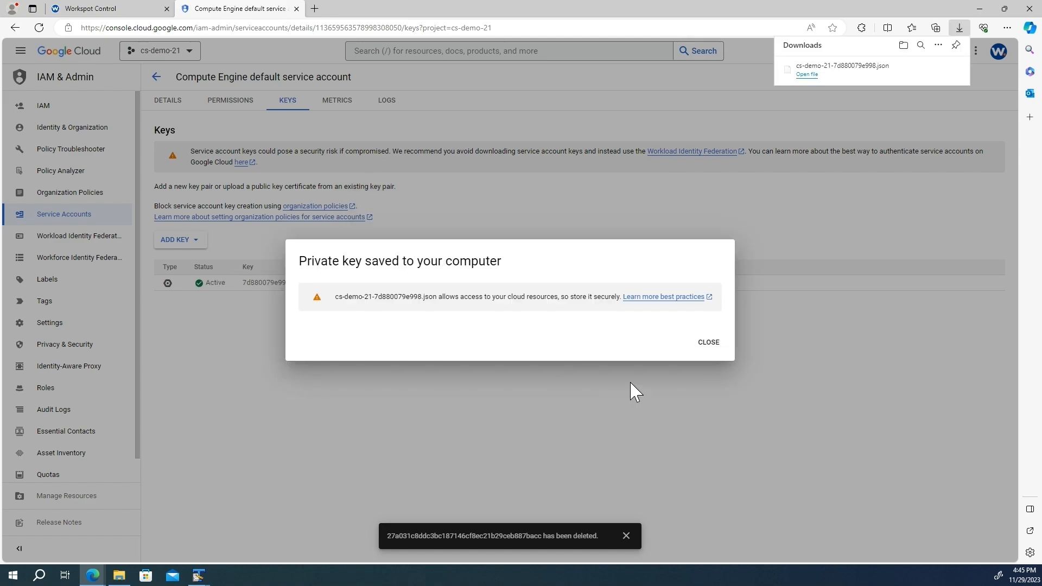
click(708, 342)
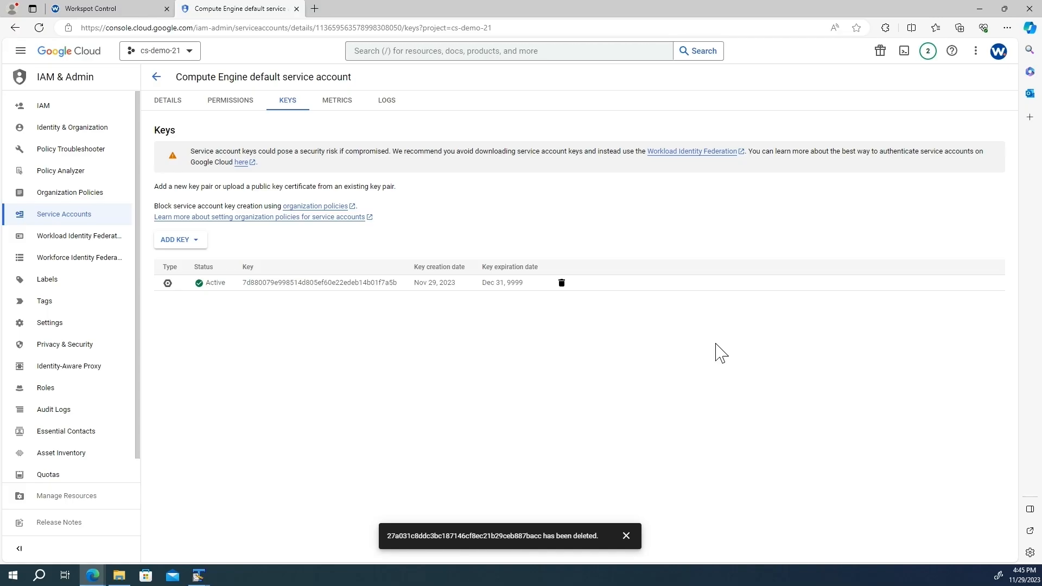
- Add a Google Cloud Platform public cloud named 'GCP Workspot' in Workspot Control
click(111, 9)
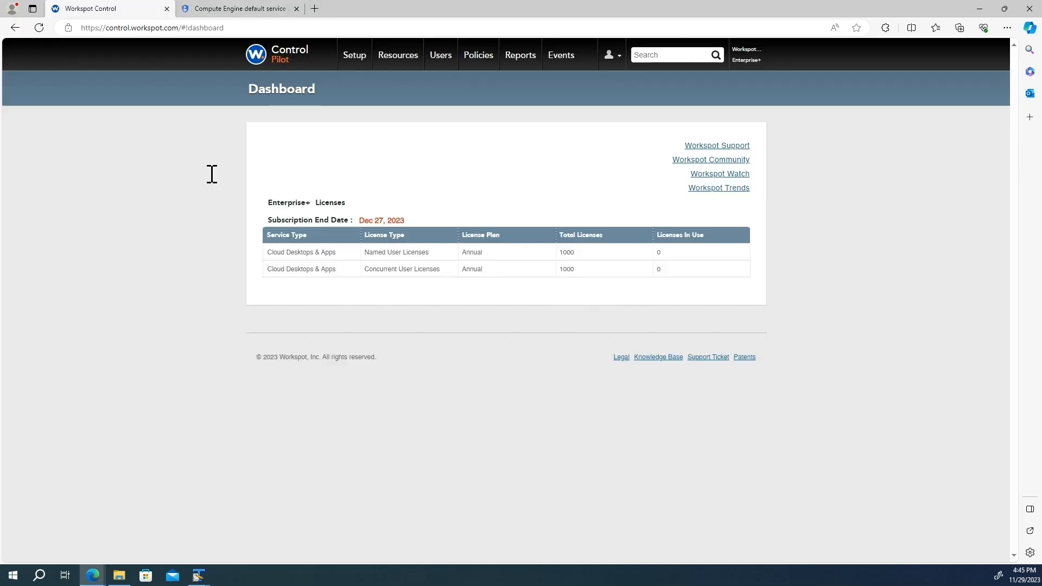
click(354, 60)
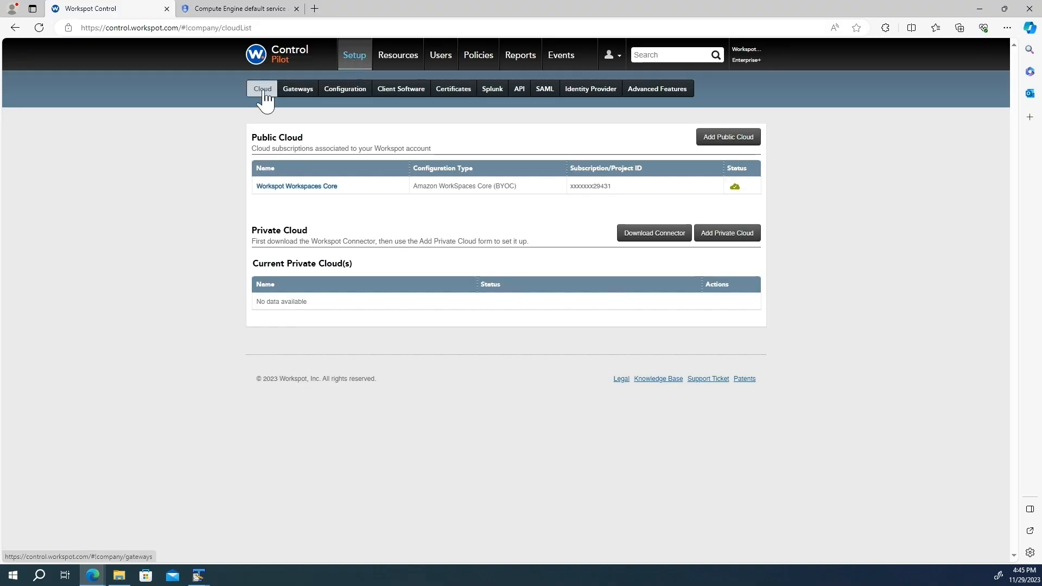
click(728, 136)
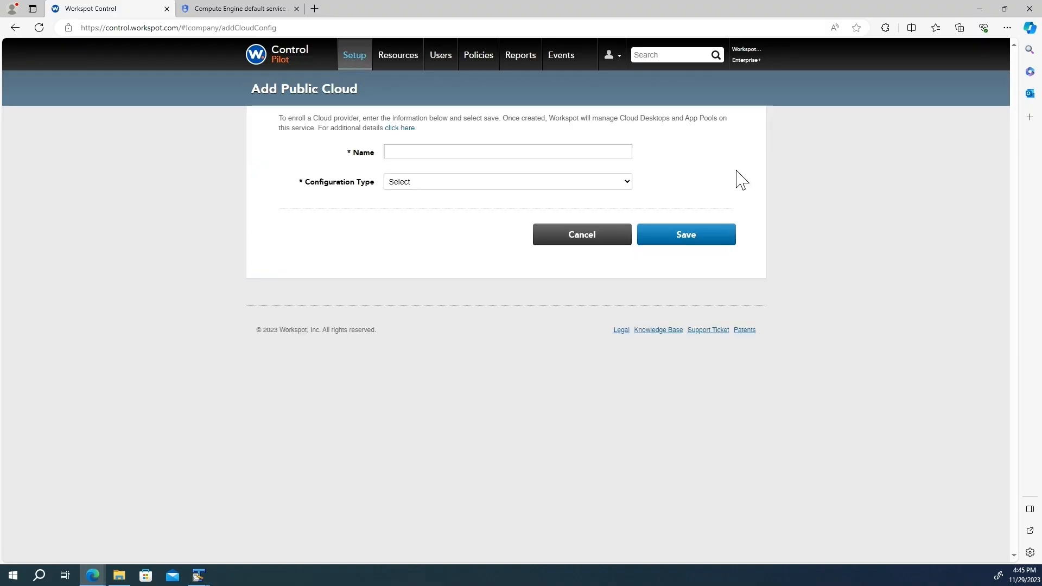
click(599, 184)
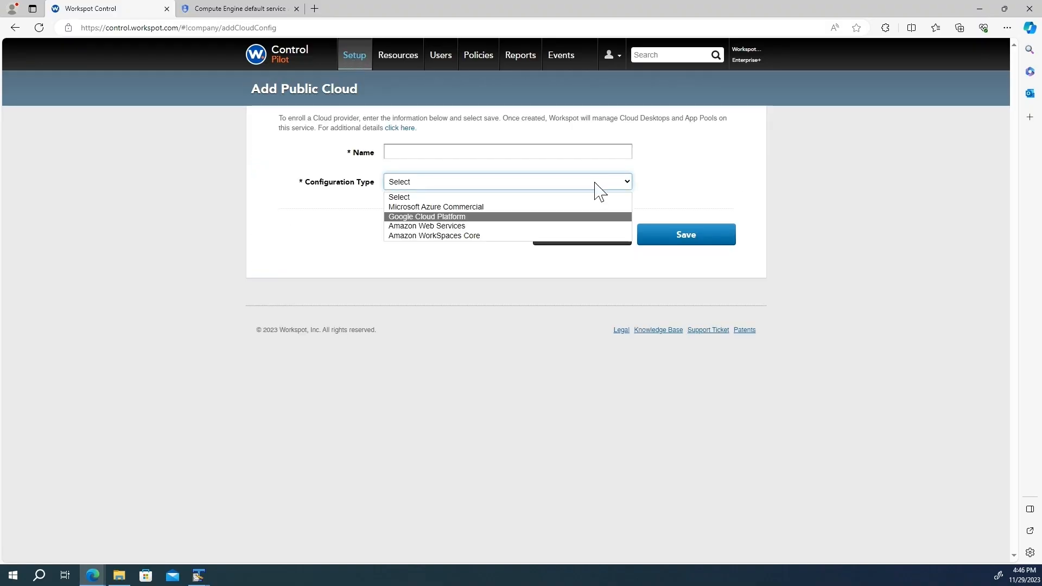
click(567, 218)
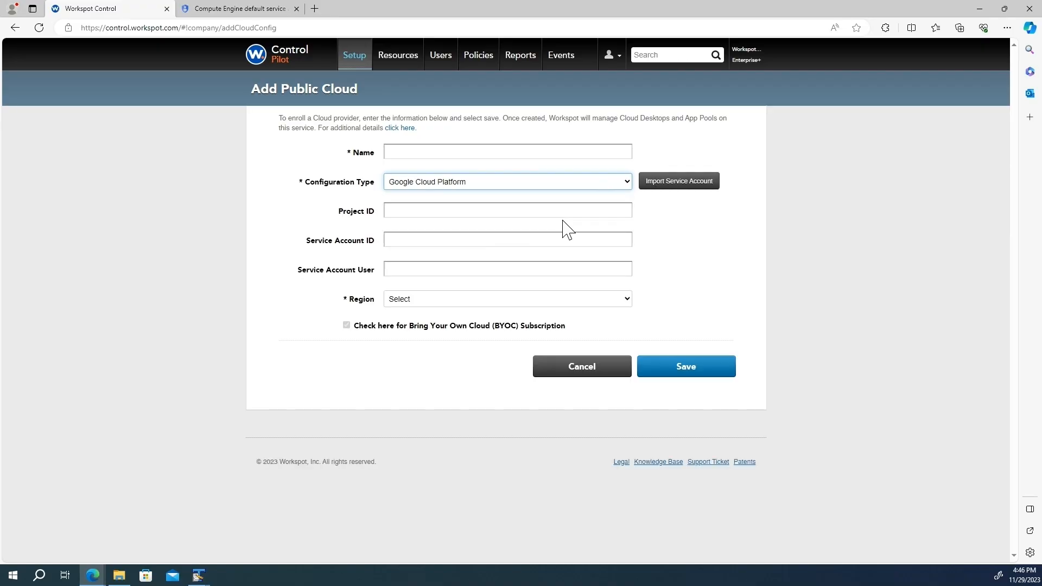
click(552, 151)
text(GCP Workspot)
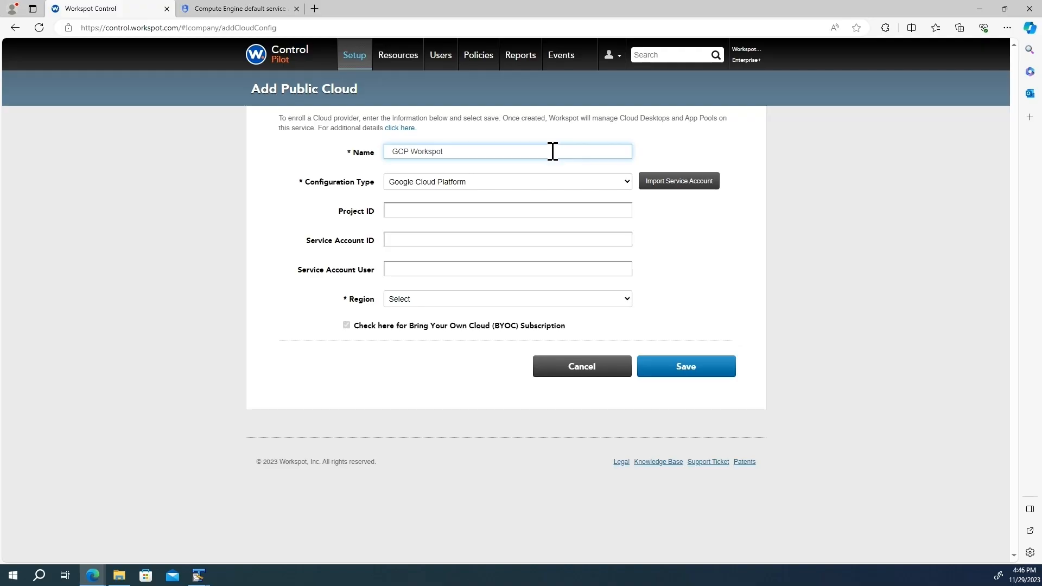
- Import the service account from the downloaded JSON key file in Downloads
click(679, 182)
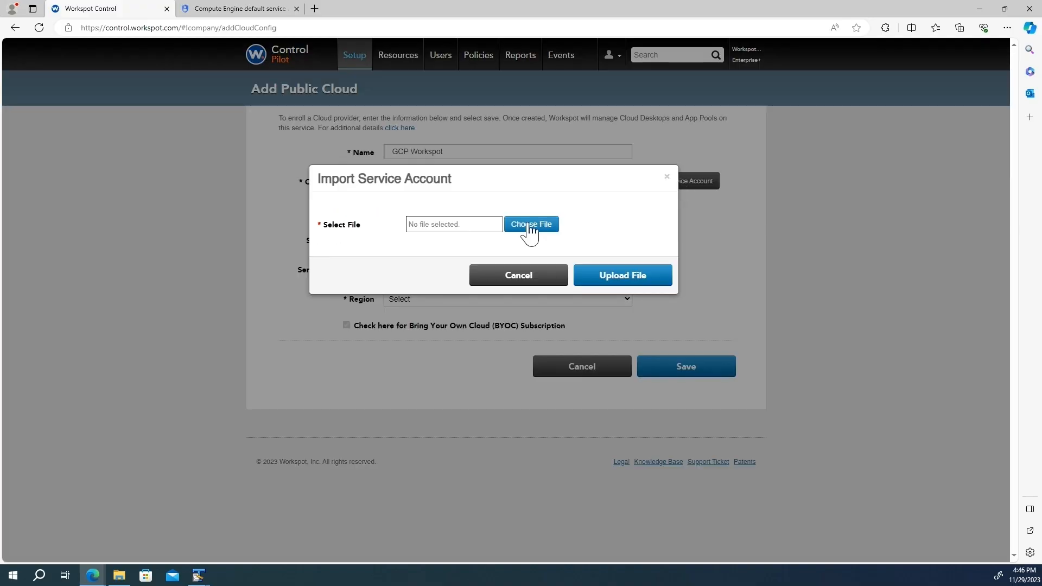
click(528, 224)
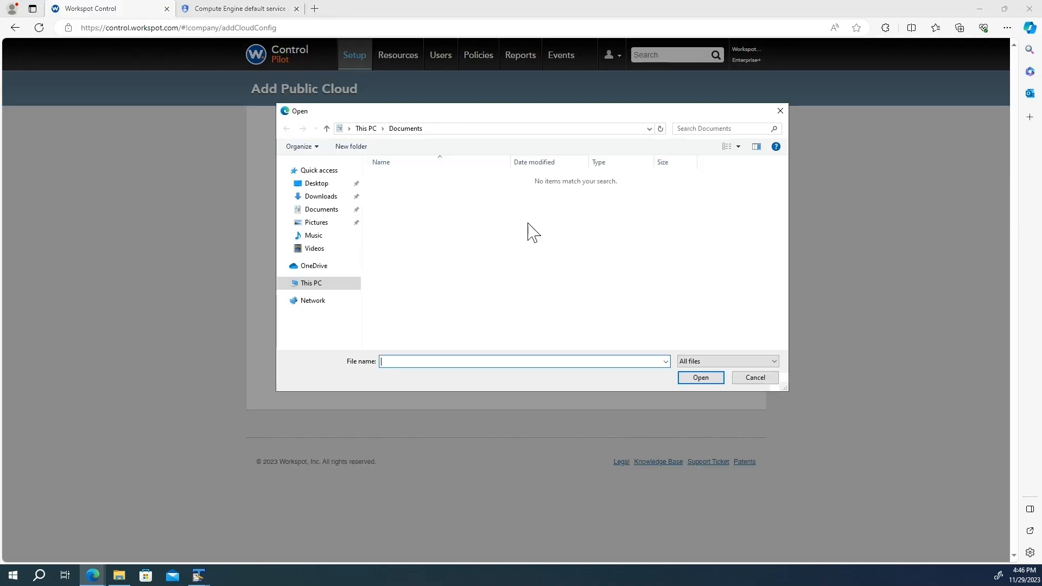
click(321, 196)
click(429, 194)
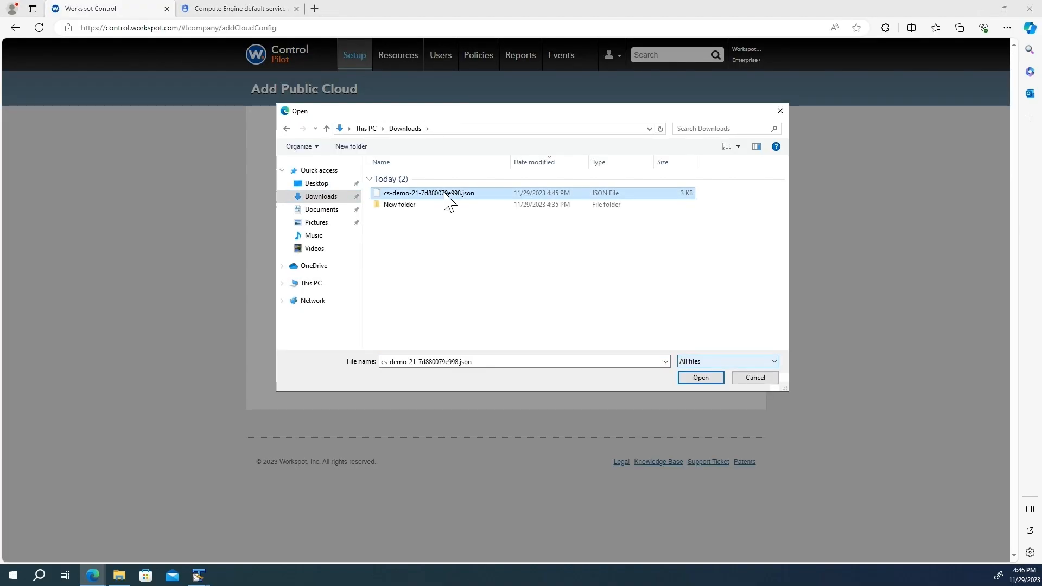
click(700, 377)
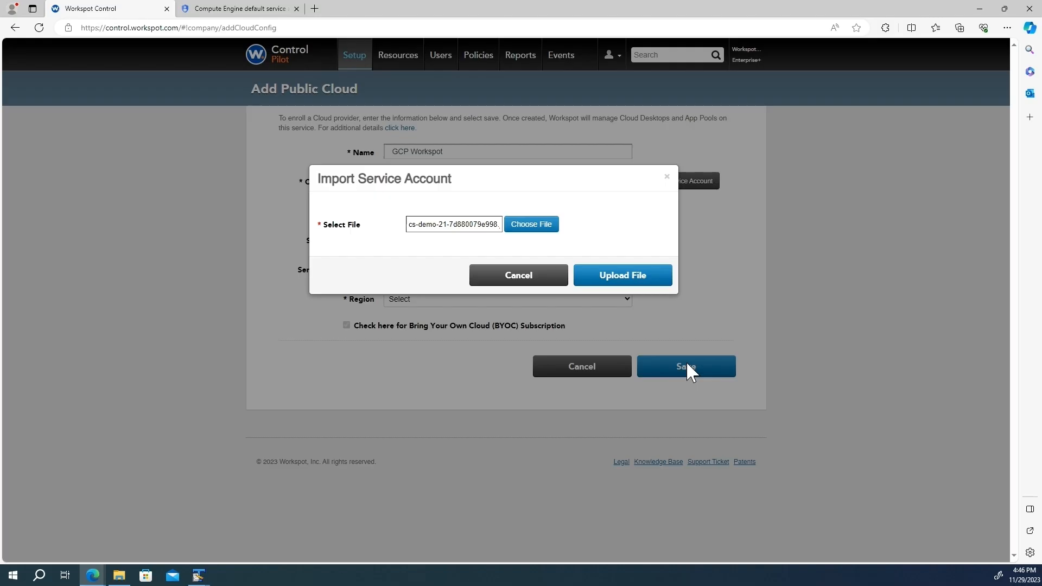
click(623, 276)
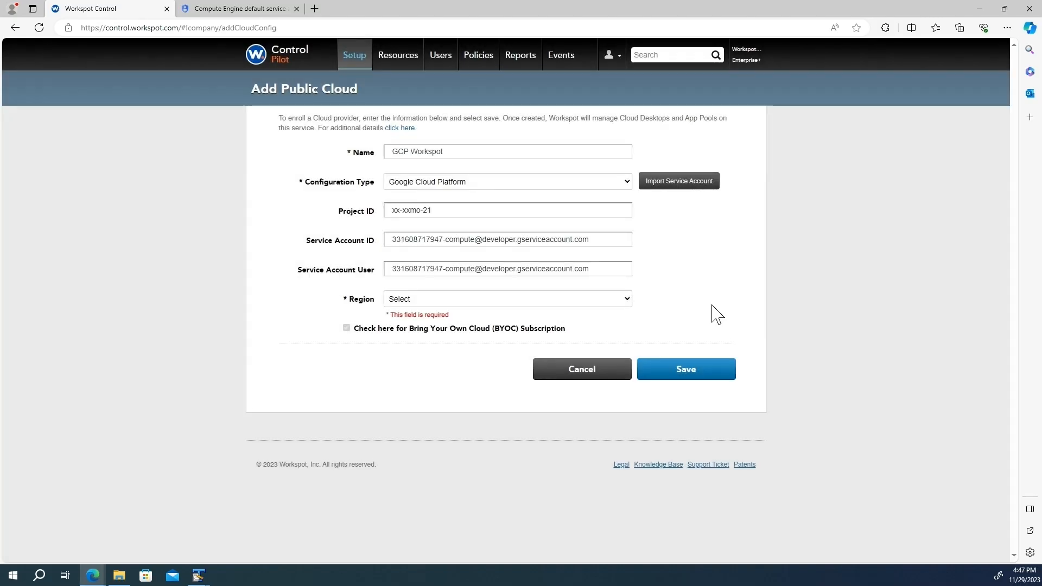
- Select region us-west2 (Los Angeles) and save the cloud configuration
click(619, 299)
scroll(542, 456, down, 5)
click(529, 478)
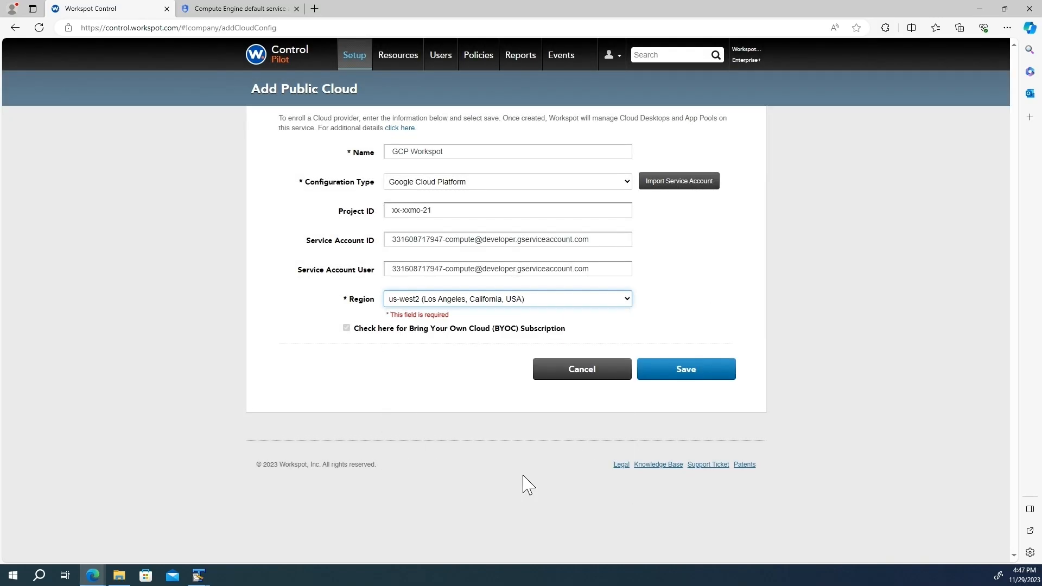
click(687, 375)
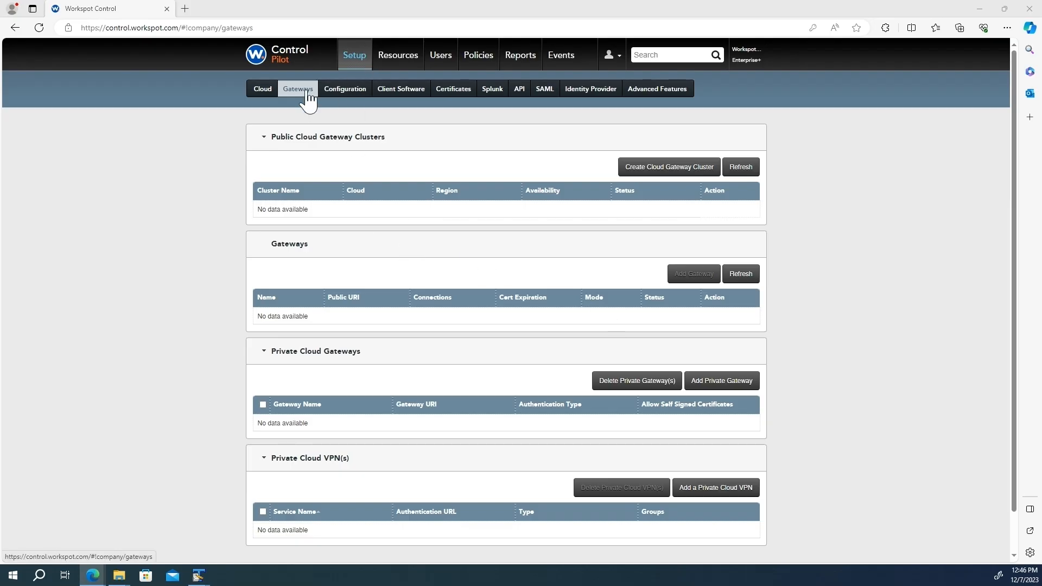
- Start a gateway cluster on Workspot Workspaces Core (BYOC), us-east-1, subnet dmz-2, Gateway-security-group
click(664, 170)
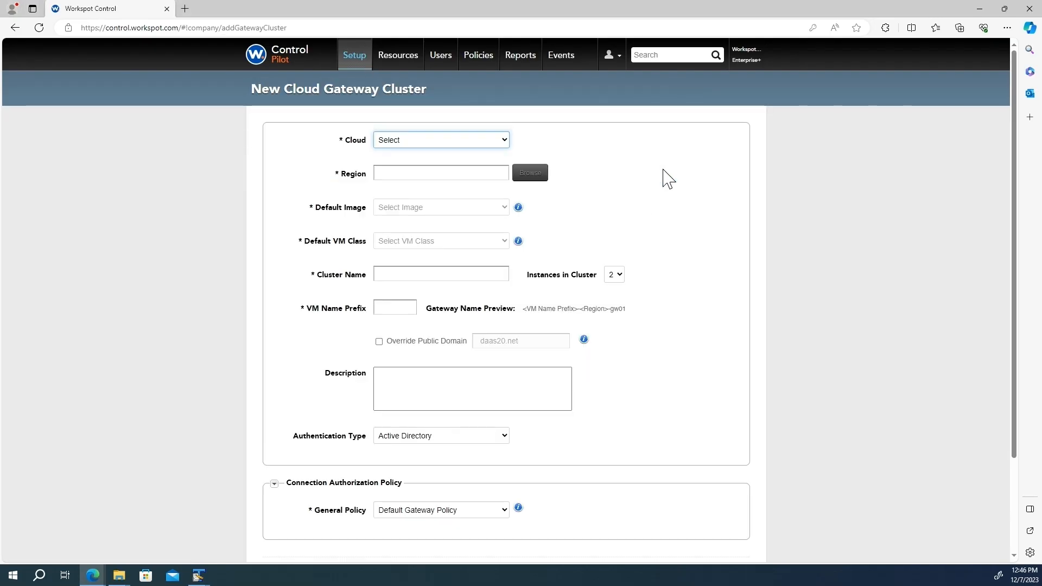
click(449, 143)
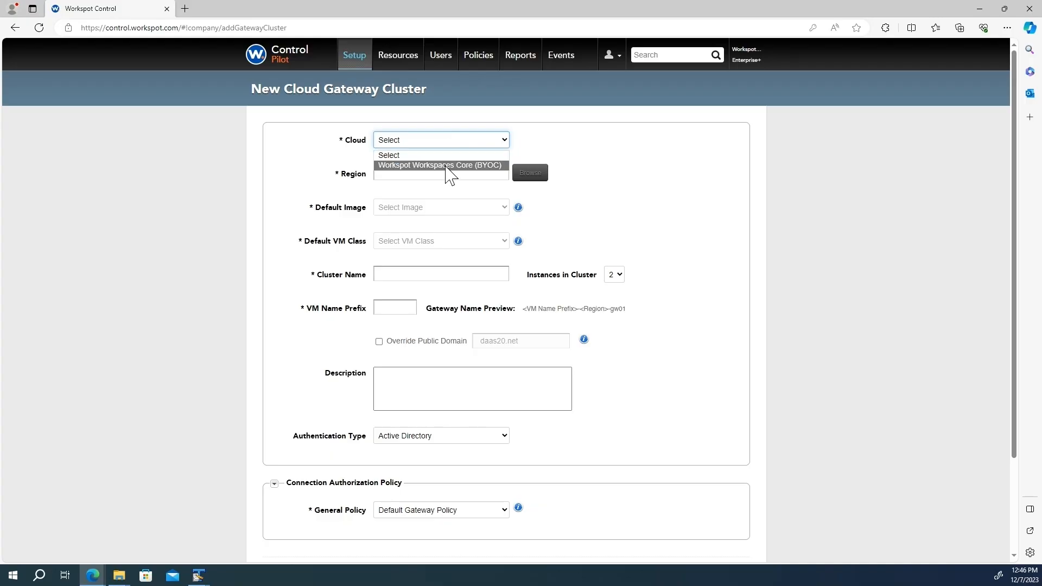
click(449, 165)
click(467, 174)
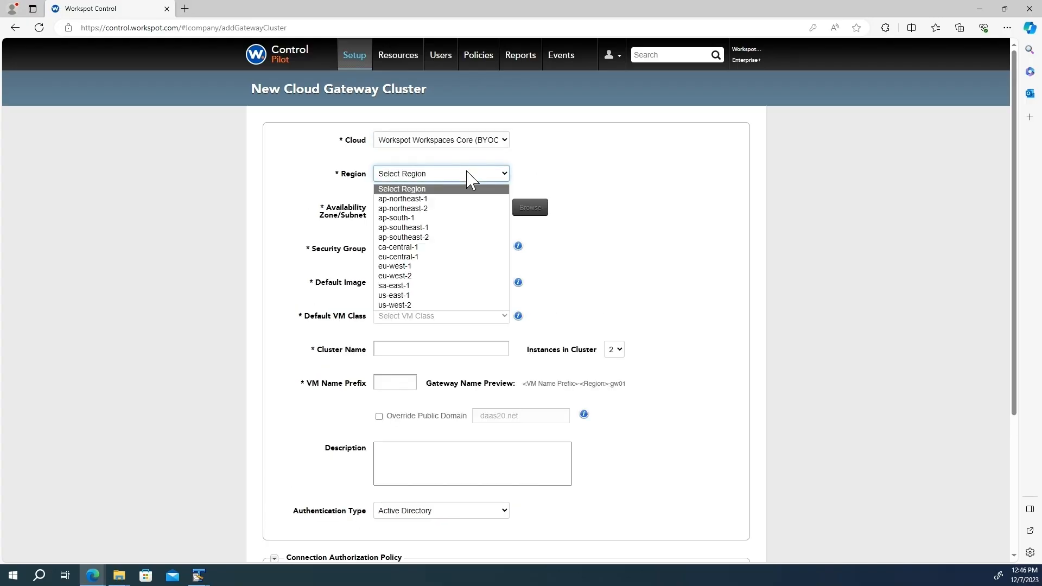
click(443, 296)
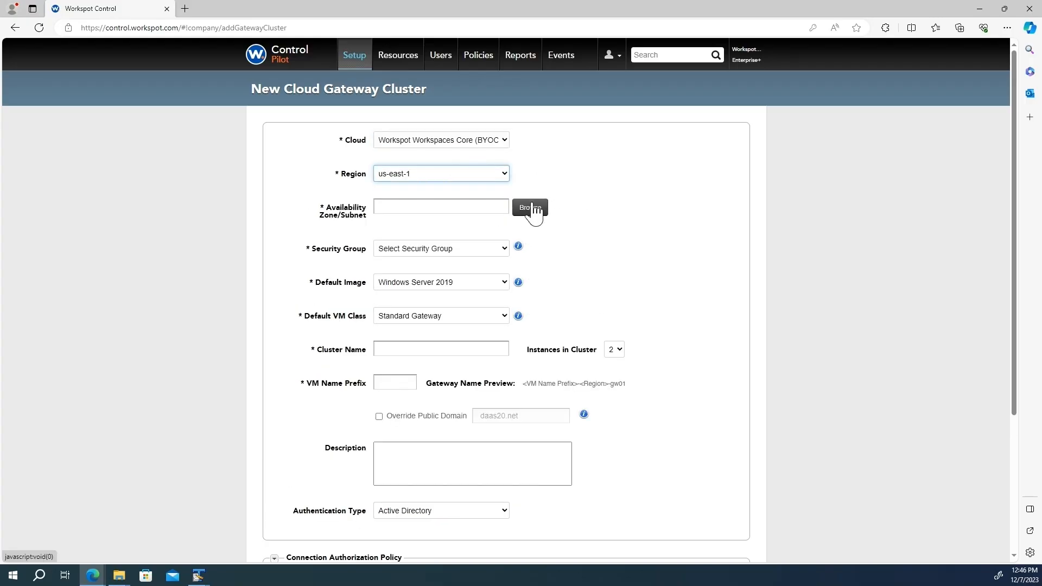
click(531, 208)
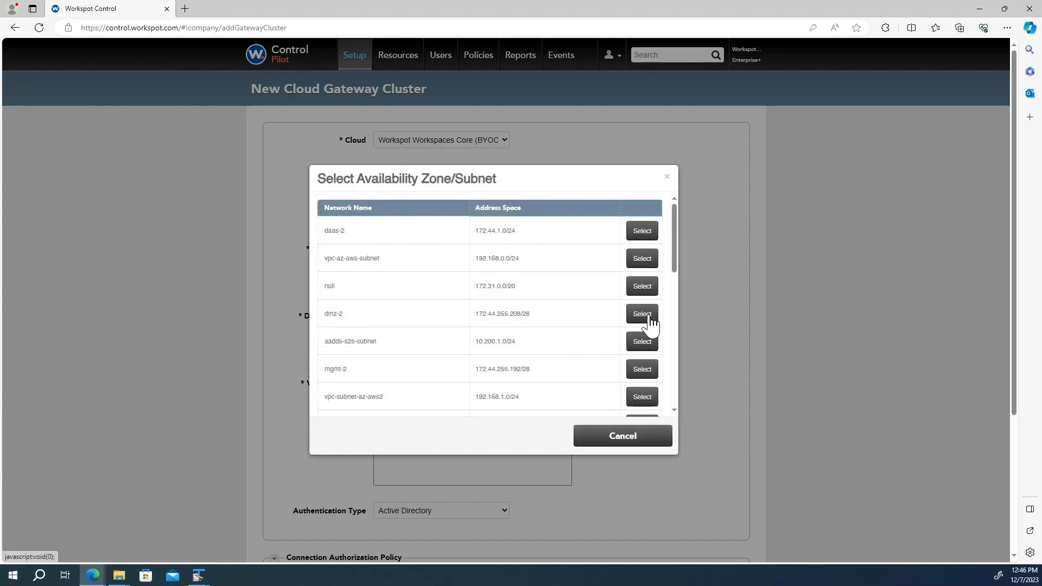
click(649, 324)
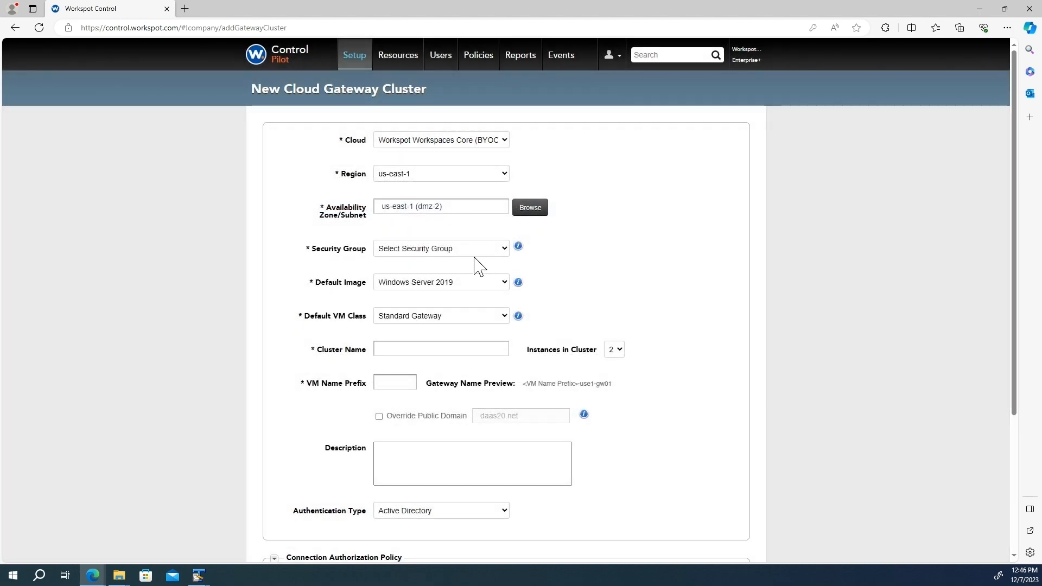
click(477, 252)
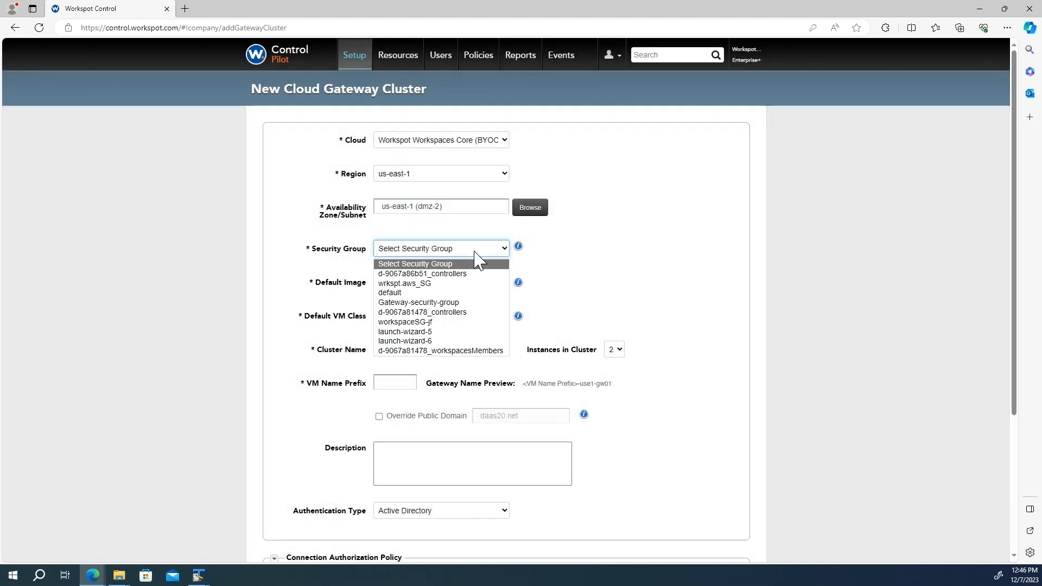
click(477, 303)
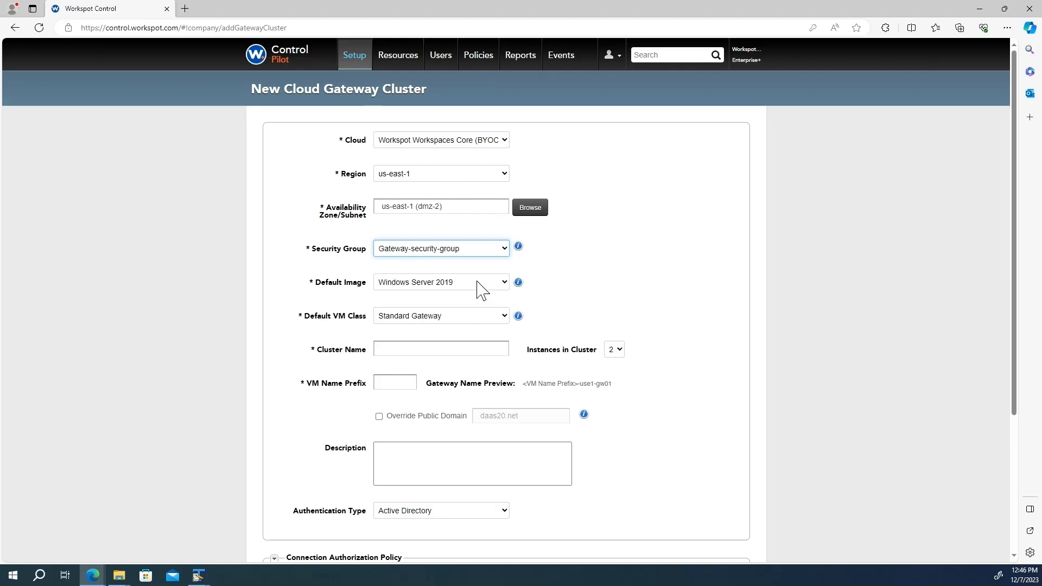
- Keep the Windows Server 2019 image, choose Basic Gateway VM class, and name the cluster myCluster
click(481, 290)
click(464, 306)
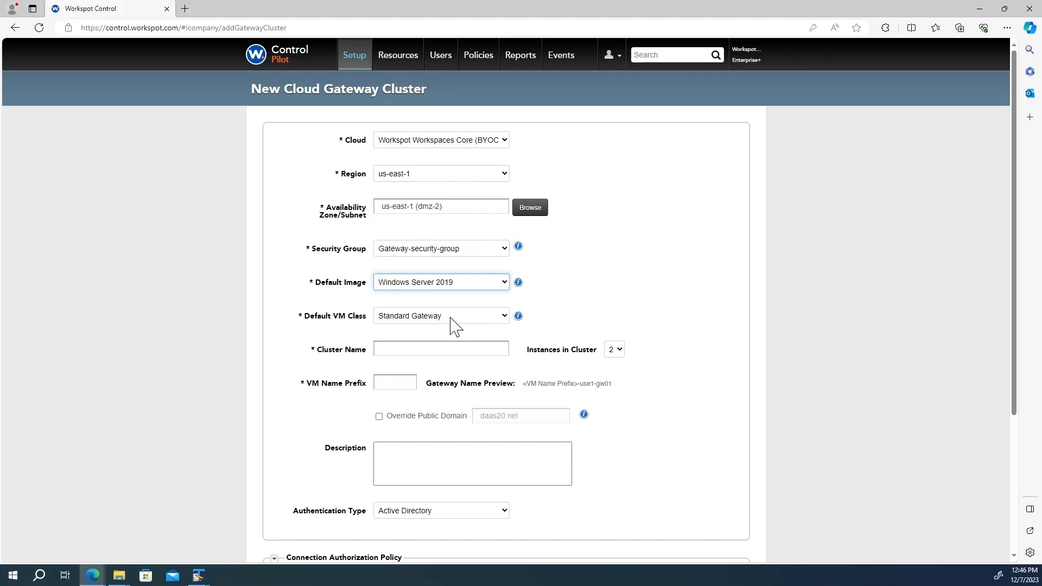
click(452, 319)
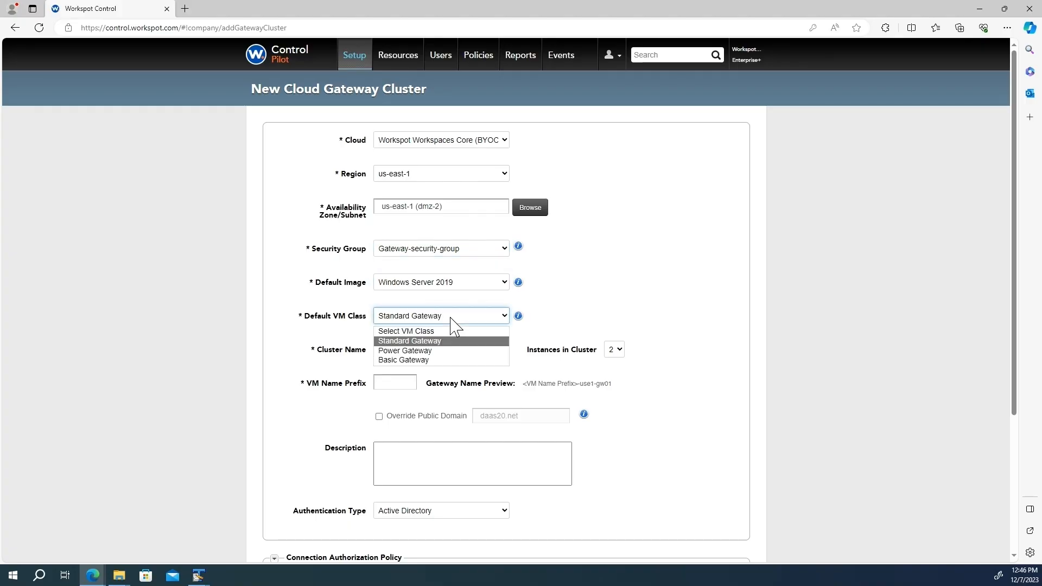
click(445, 360)
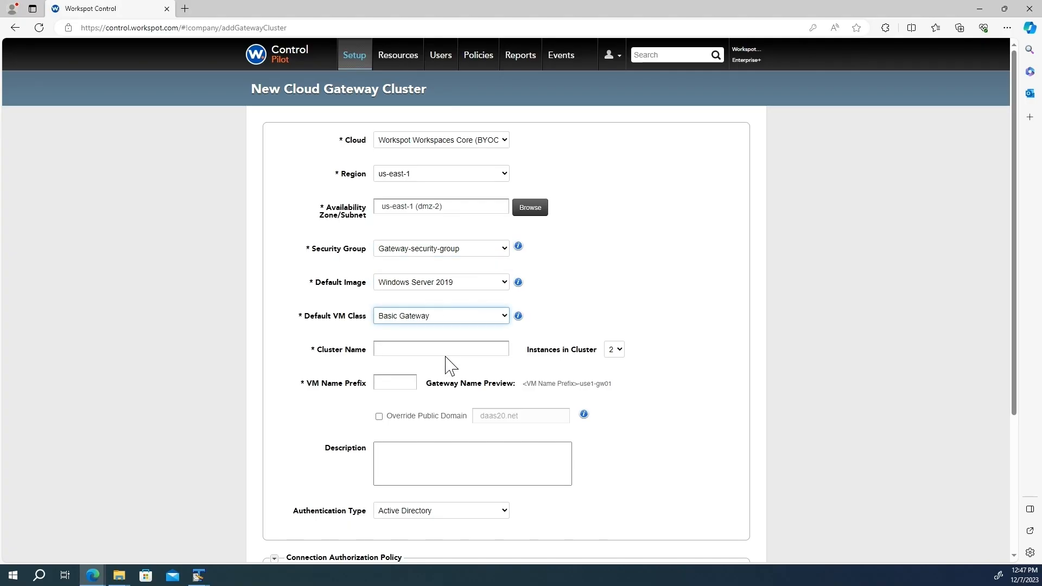
click(436, 348)
text(myCluste)
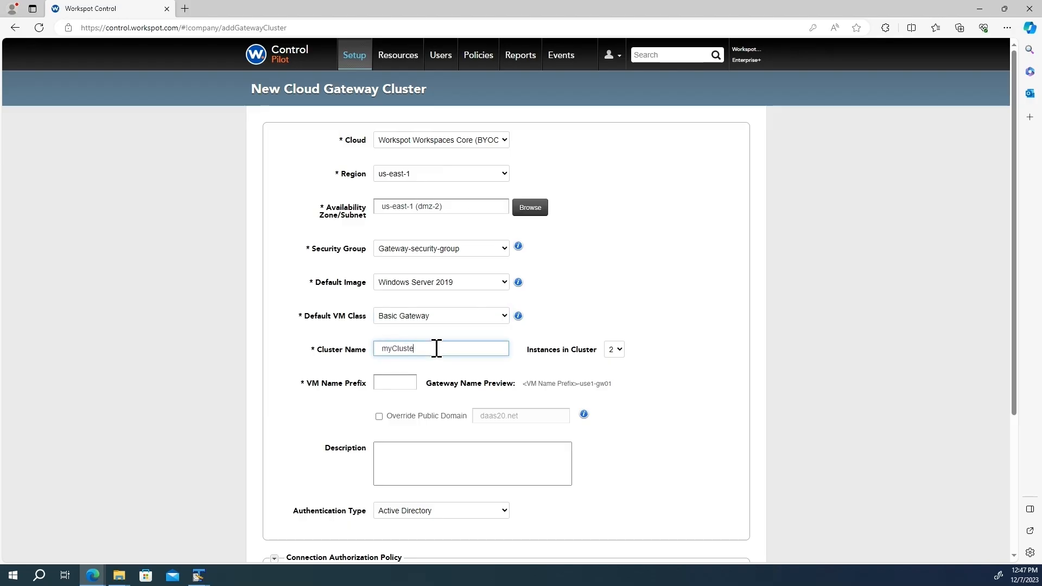
text(r)
- Set the cluster to 1 instance with VM name prefix gtwy
click(615, 350)
click(614, 363)
click(400, 384)
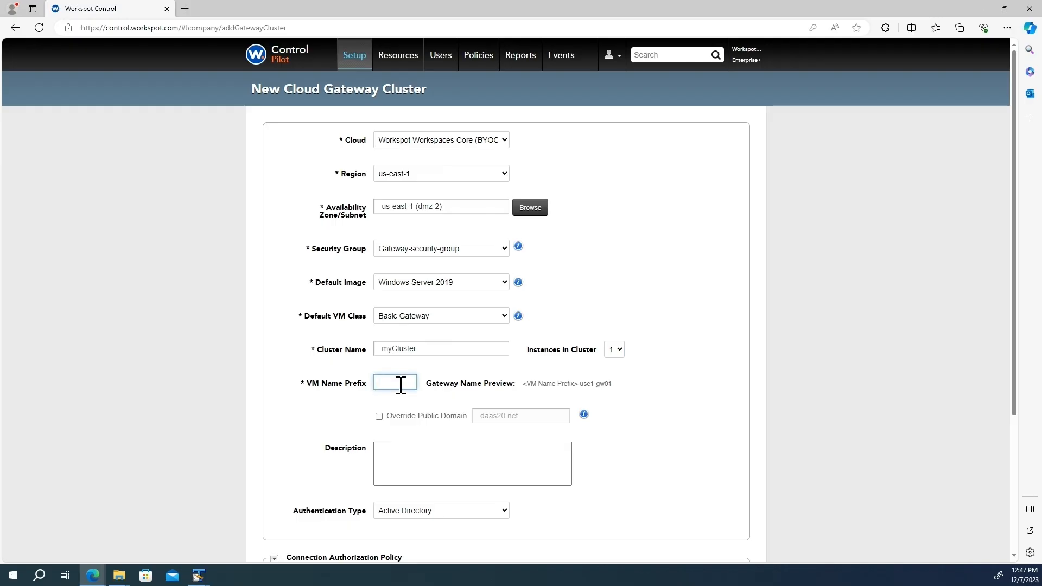
text(gtwy)
click(356, 409)
scroll(358, 413, down, 1)
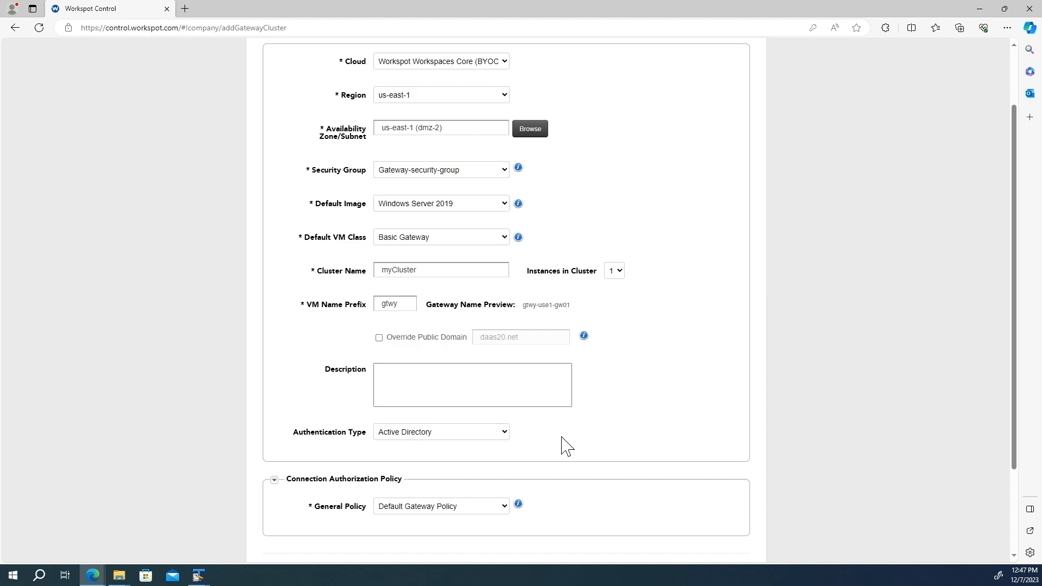
scroll(572, 441, down, 3)
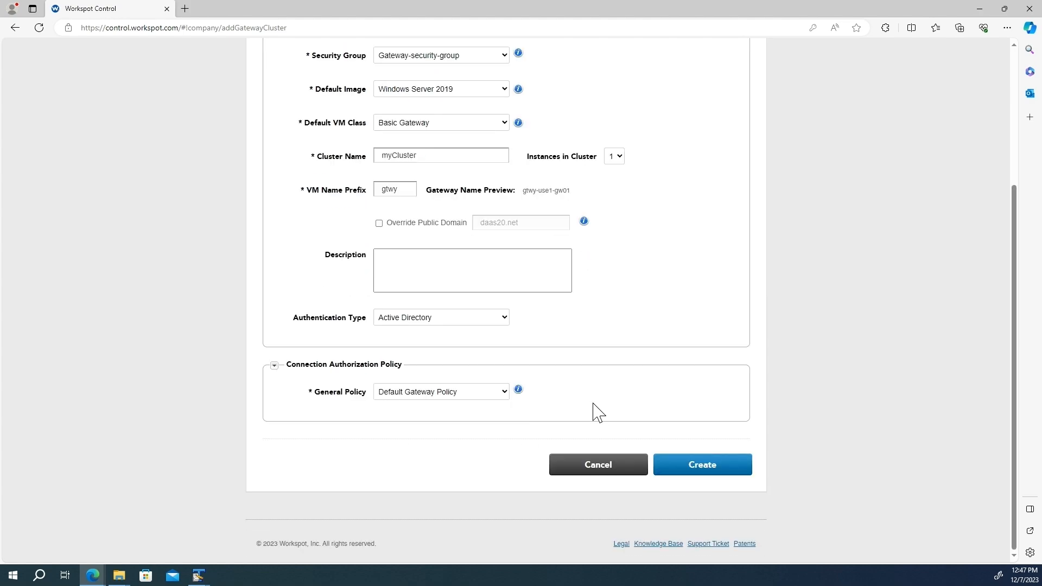
- Create the cluster and enter domain wrkspt.aws and the destination OU for domain join
click(713, 470)
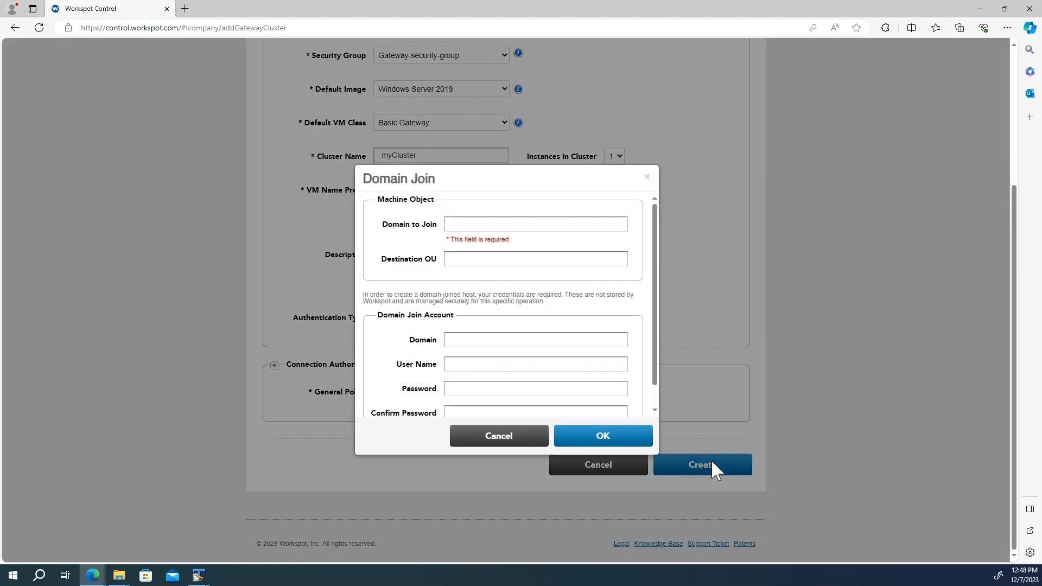
click(465, 223)
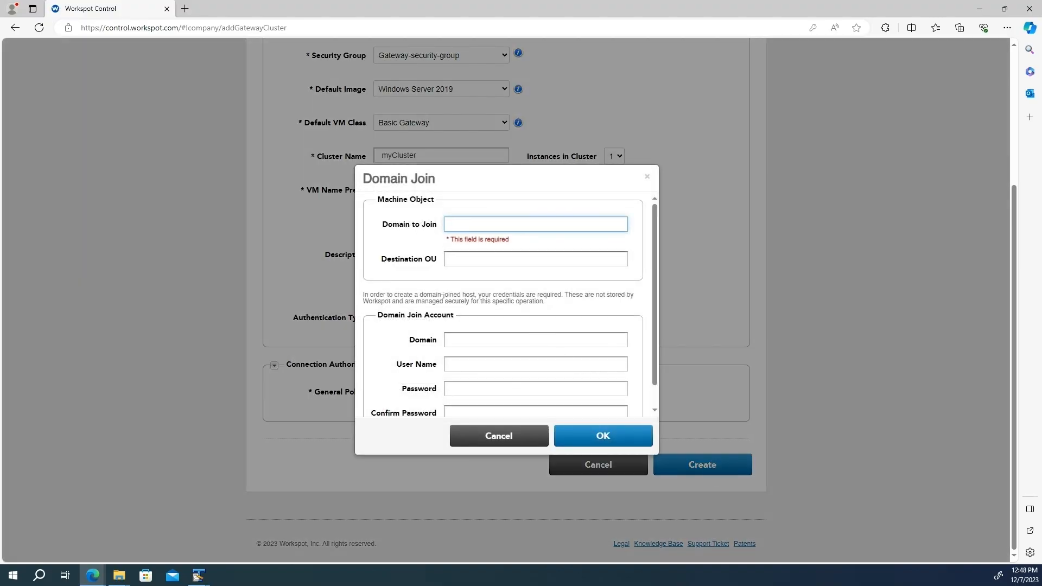
click(513, 224)
text(wrkspt.aws)
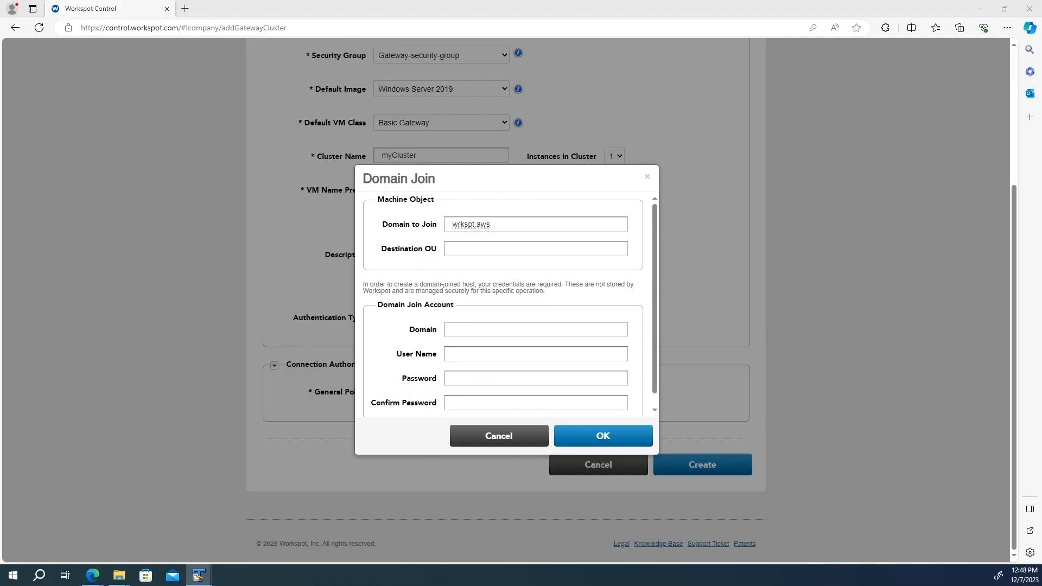
click(509, 248)
text(OU=Gateway,DC=wrkspt,DC=aws)
drag(502, 224, 429, 228)
key(ctrl+c)
- Enter the domain join account's domain wrkspt.aws, user name and password, and confirm
click(484, 331)
key(ctrl+v)
click(481, 351)
text(charlie)
key(Tab)
text(********)
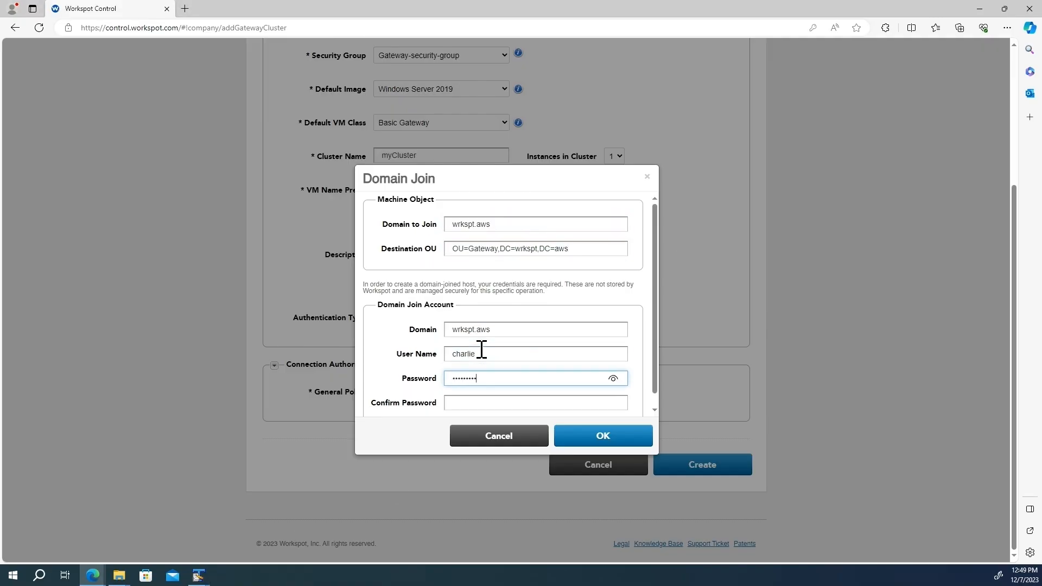
text(*)
click(493, 402)
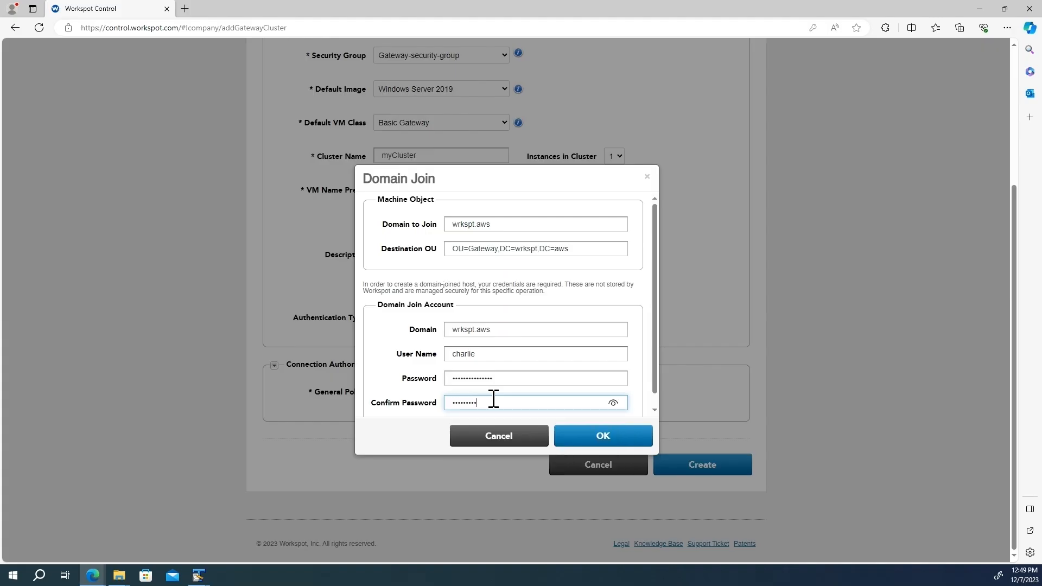
click(628, 438)
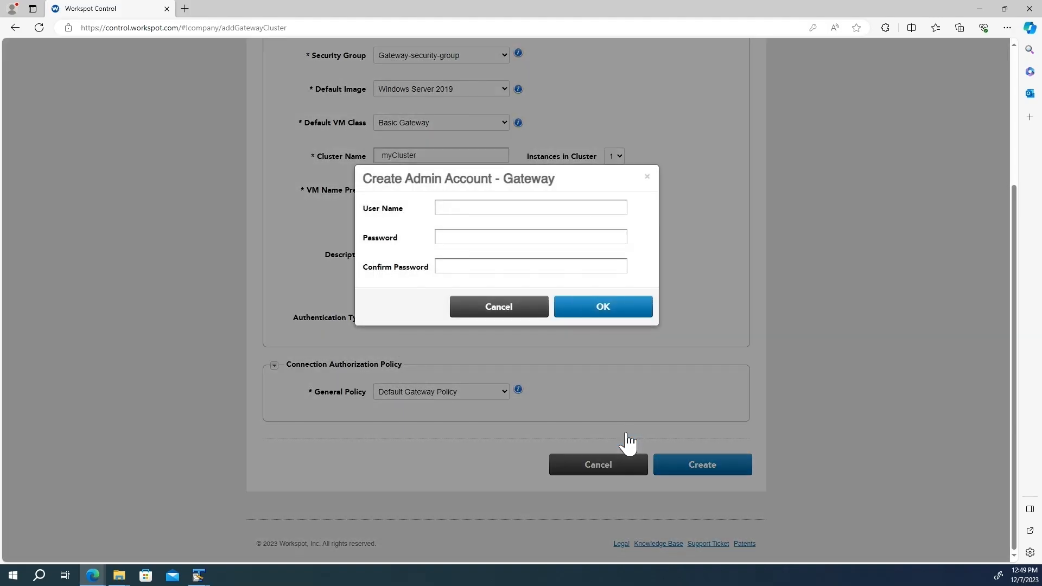
- Set the local admin account localadmin with its password to finish creating the cluster
click(474, 208)
text(localadmin)
key(Tab)
text(*************)
key(Tab)
text(*************)
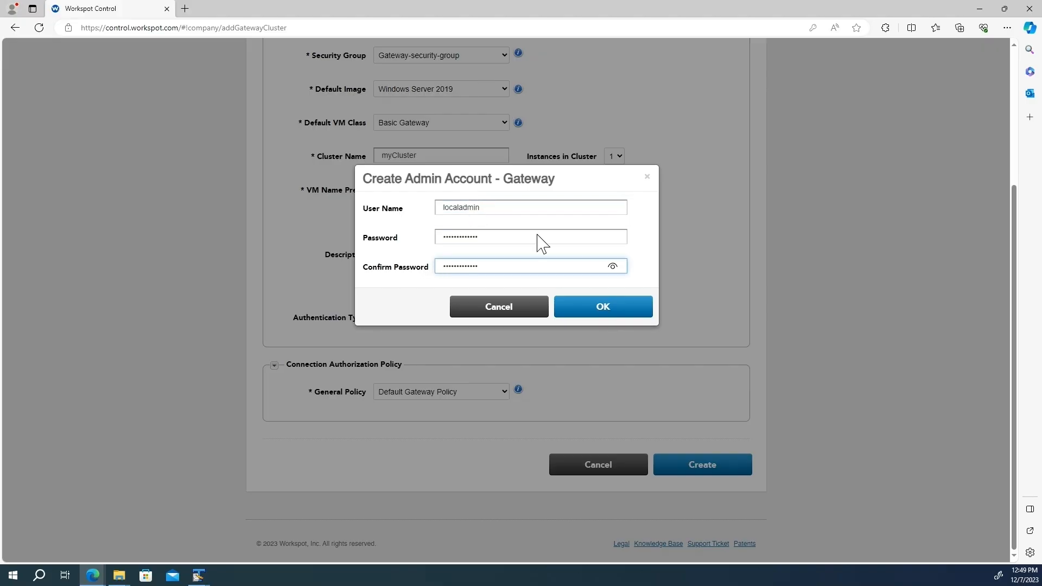
click(603, 307)
click(861, 44)
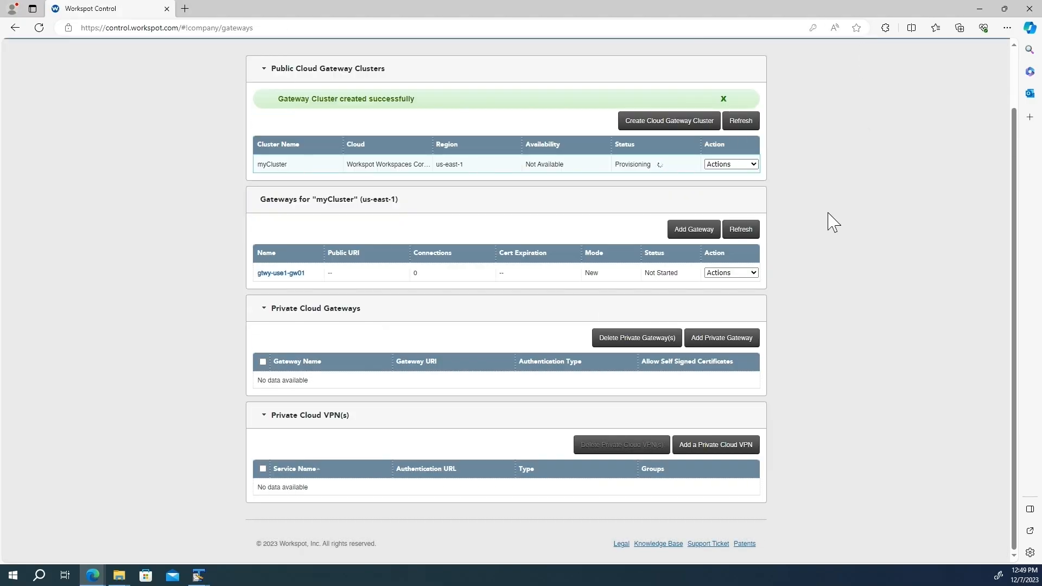
- Enable the gtwy-use1-gw01 gateway and acknowledge the successful DNS check
click(740, 229)
scroll(806, 243, up, 1)
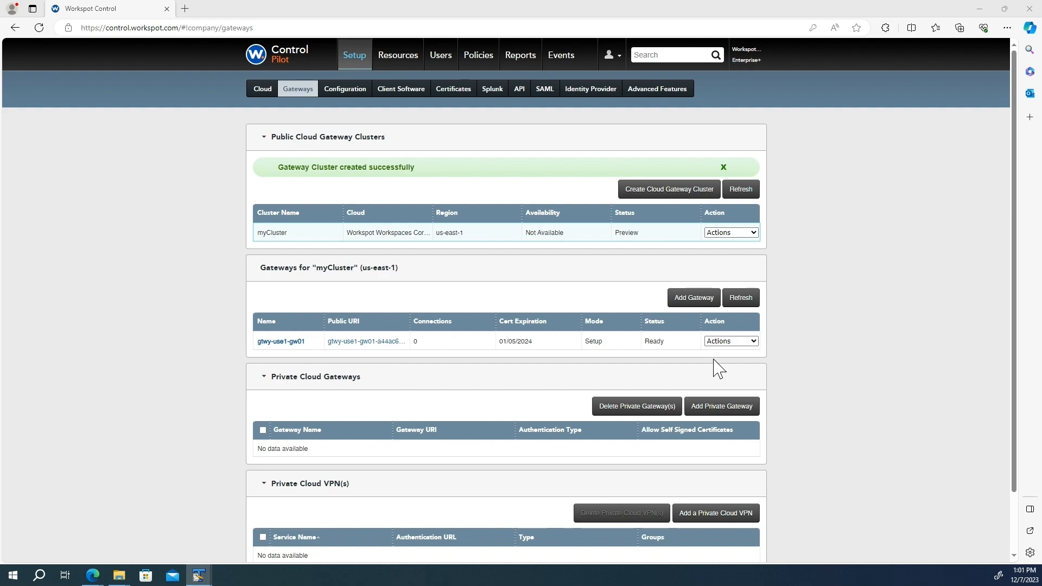
click(728, 341)
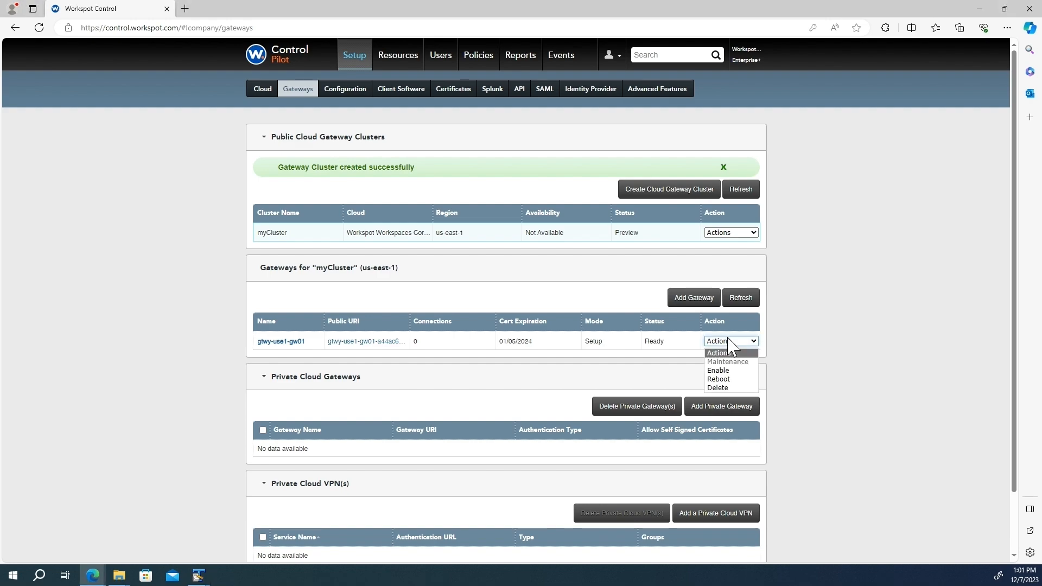
click(728, 369)
click(592, 280)
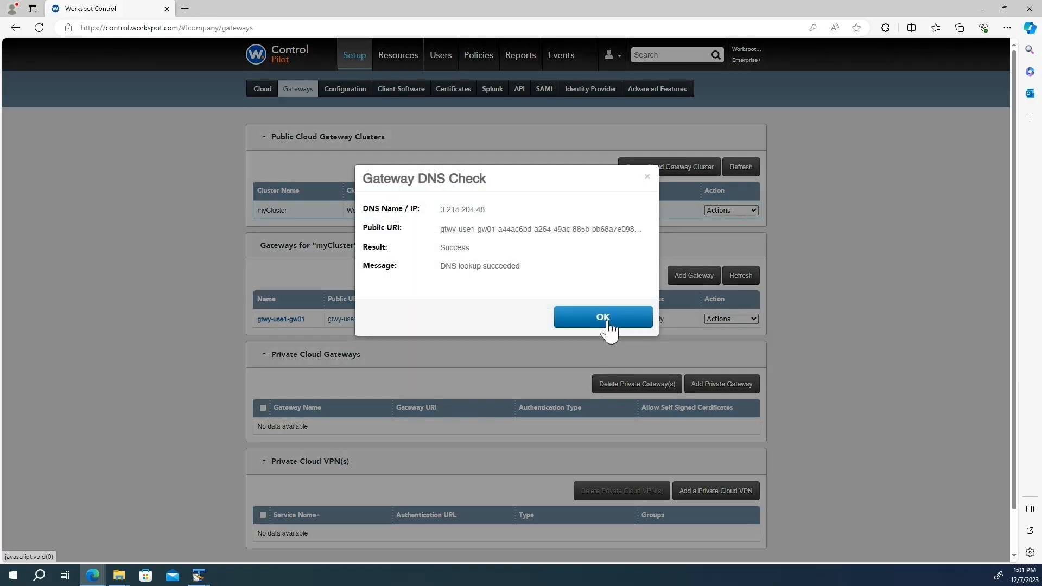
click(604, 320)
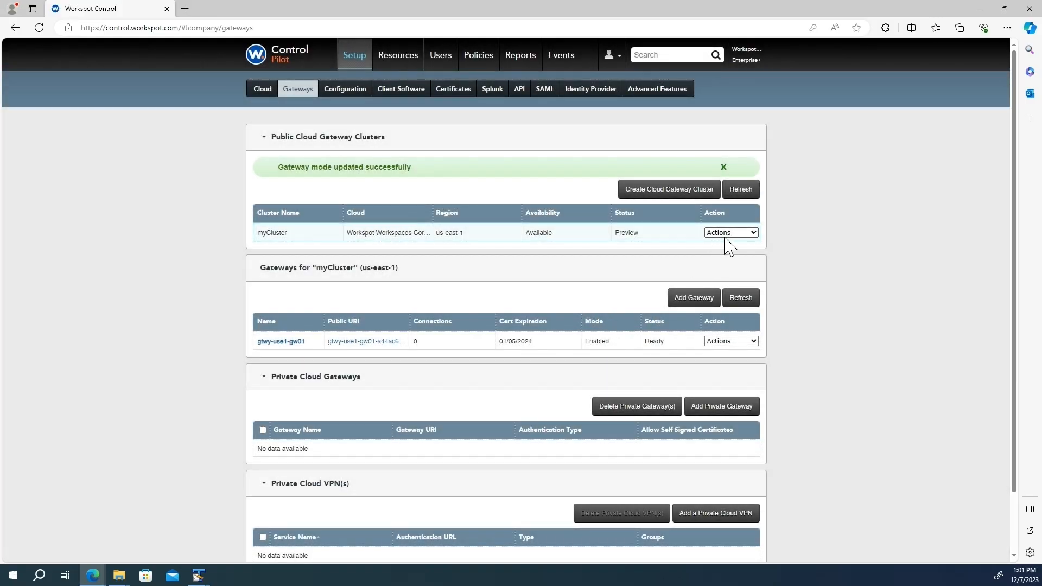
- Publish the myCluster gateway cluster
click(728, 235)
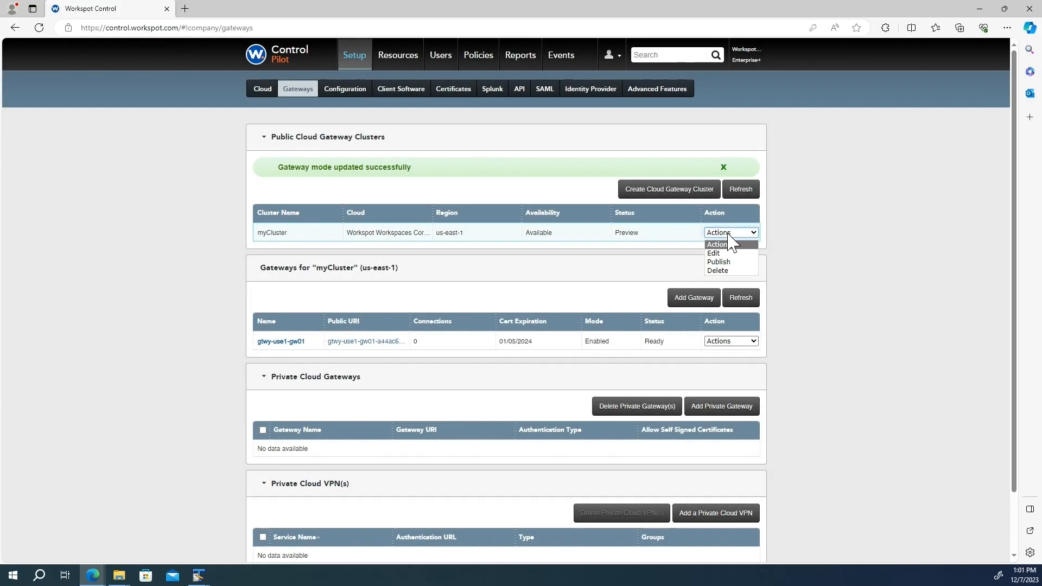
click(726, 263)
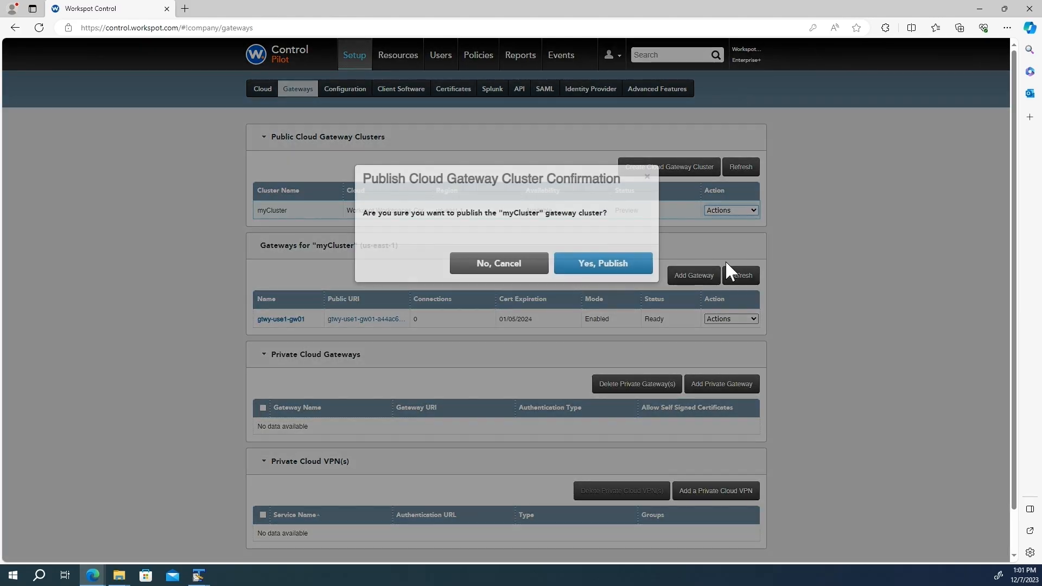
click(624, 269)
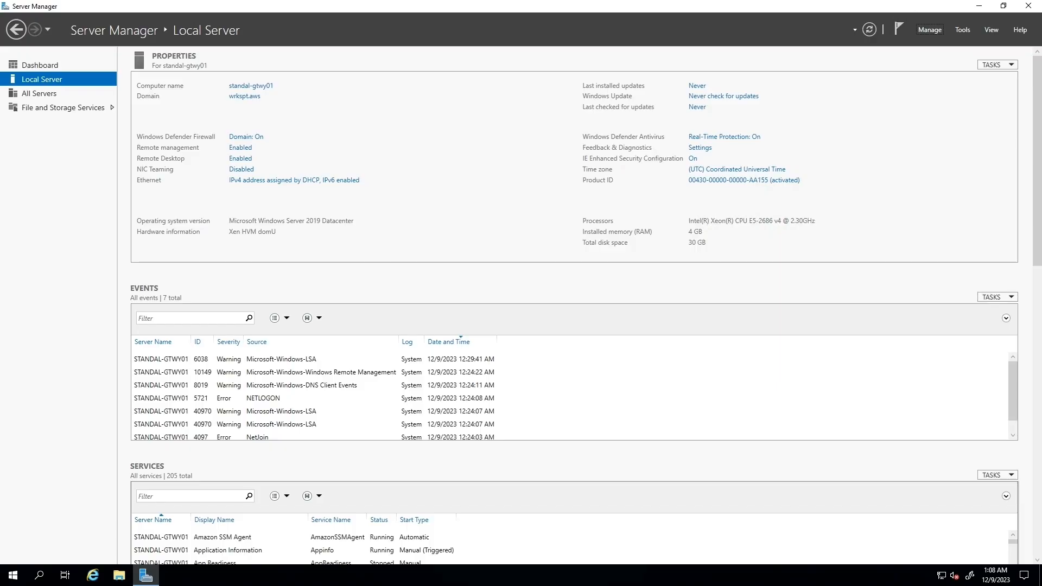
- Open the Manage menu on standal-gtwy01's Local Server page in Server Manager
click(926, 30)
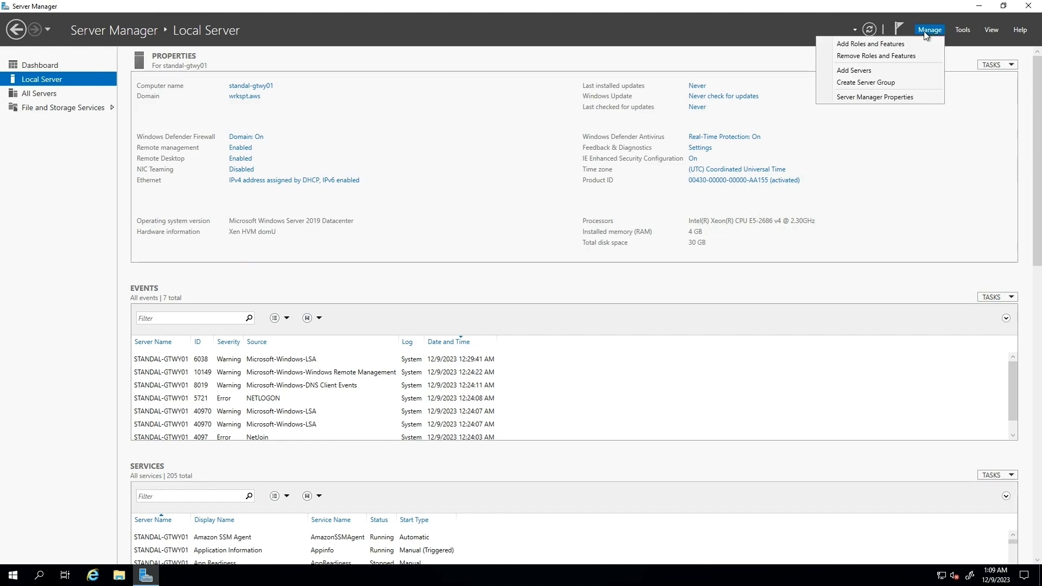
- In the Add Roles wizard, select Remote Desktop Services with the Remote Desktop Gateway role service and its required features
click(892, 46)
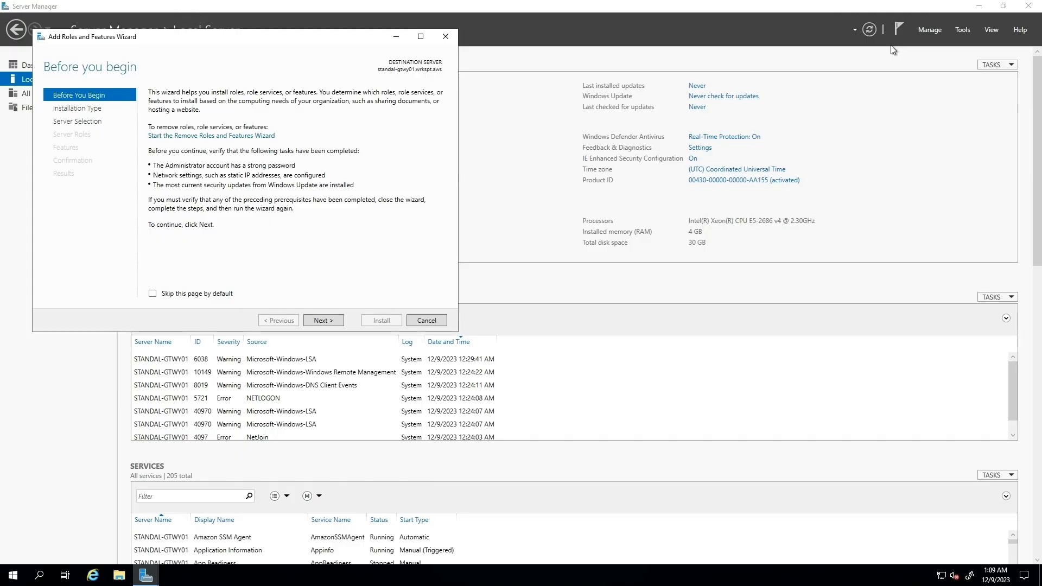
click(324, 320)
click(324, 320)
click(324, 320)
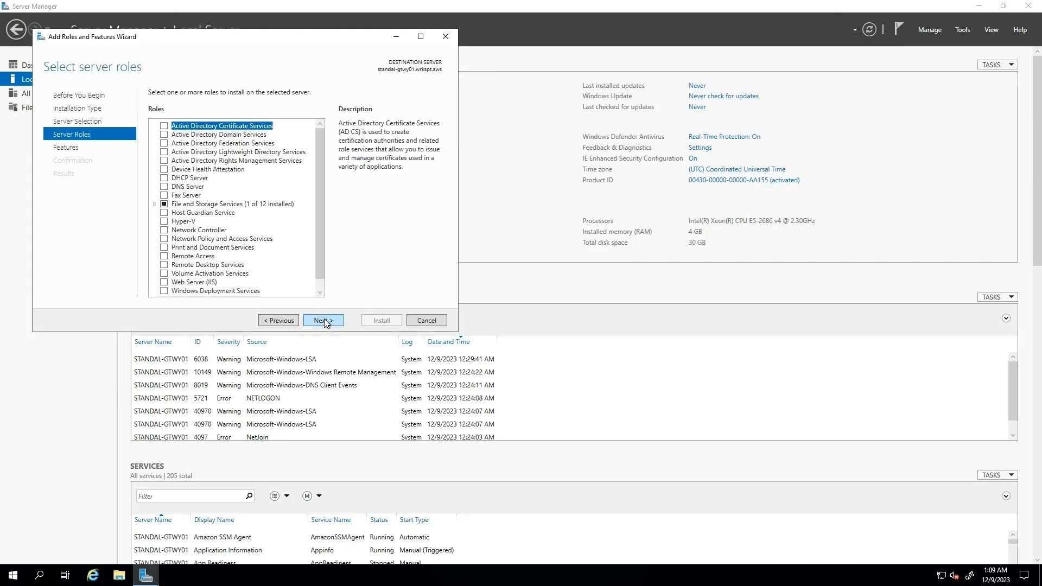
click(175, 268)
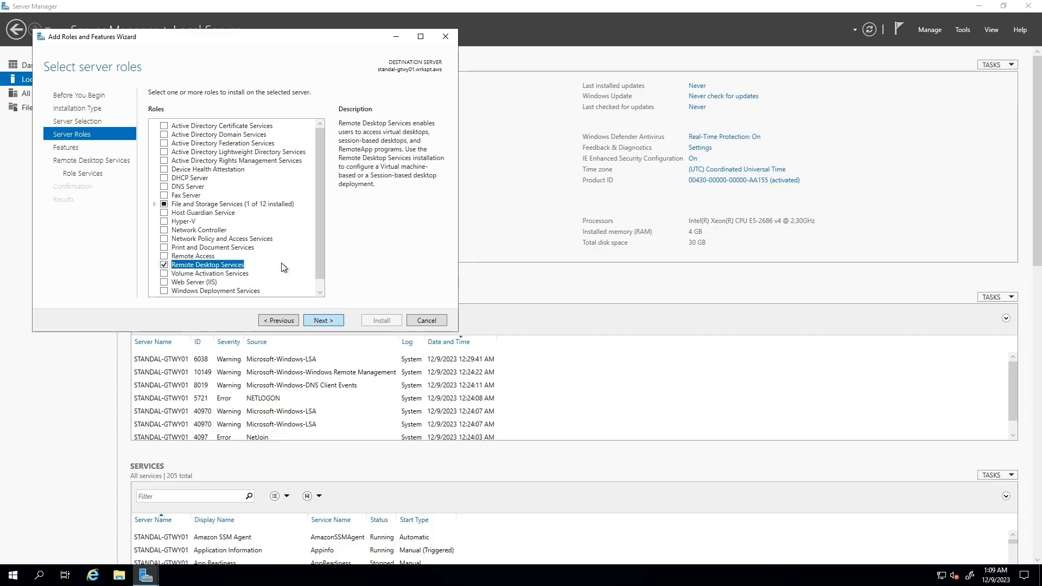
key(Return)
click(324, 320)
click(325, 320)
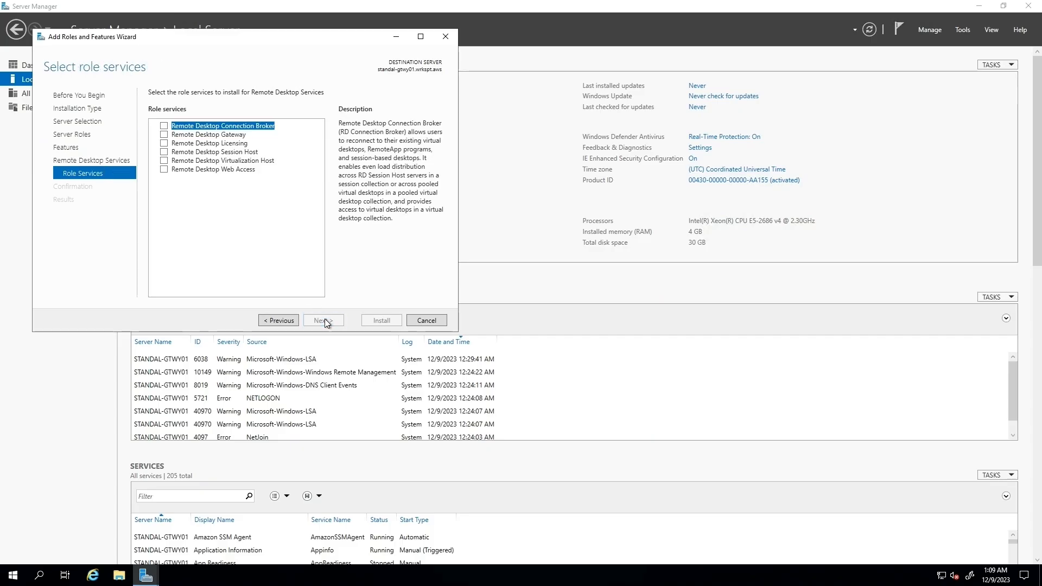
click(164, 135)
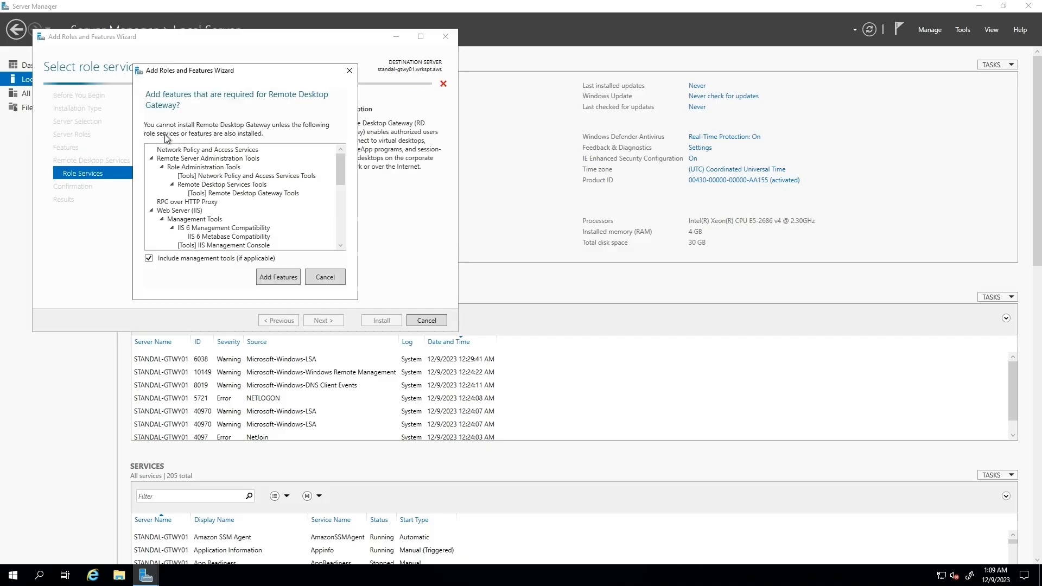
click(285, 275)
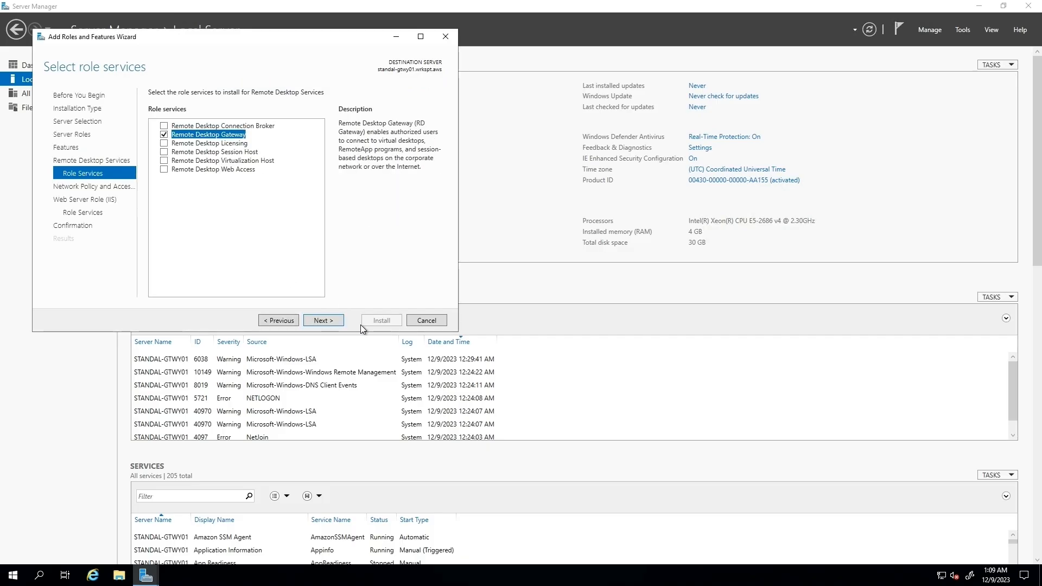
- Keep the Network Policy and Web Server defaults and install the selected roles
click(322, 321)
click(322, 321)
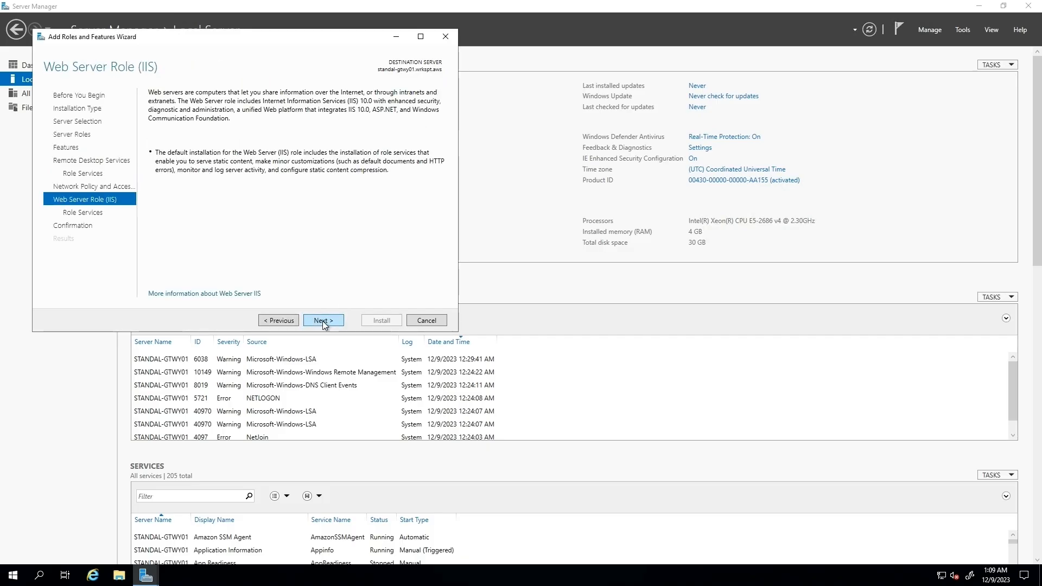
click(323, 321)
click(322, 320)
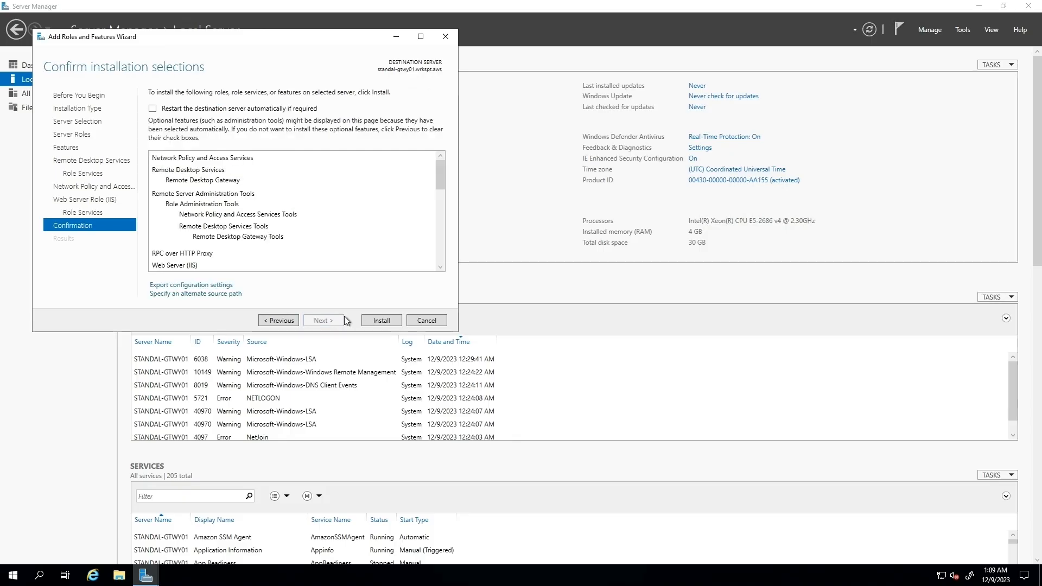
click(372, 319)
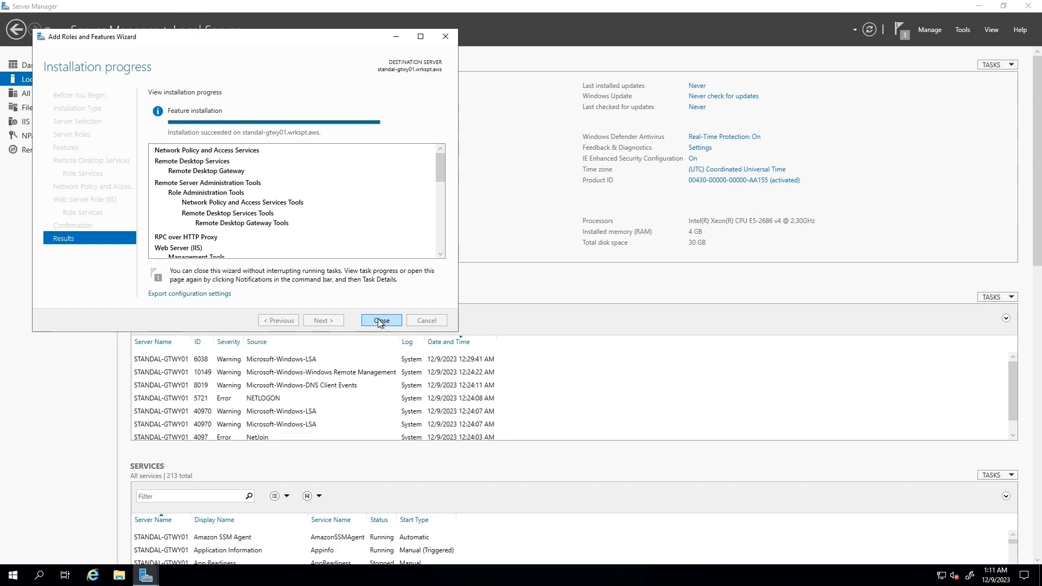
click(380, 321)
- Launch Remote Desktop Gateway Manager from Windows Administrative Tools
click(13, 575)
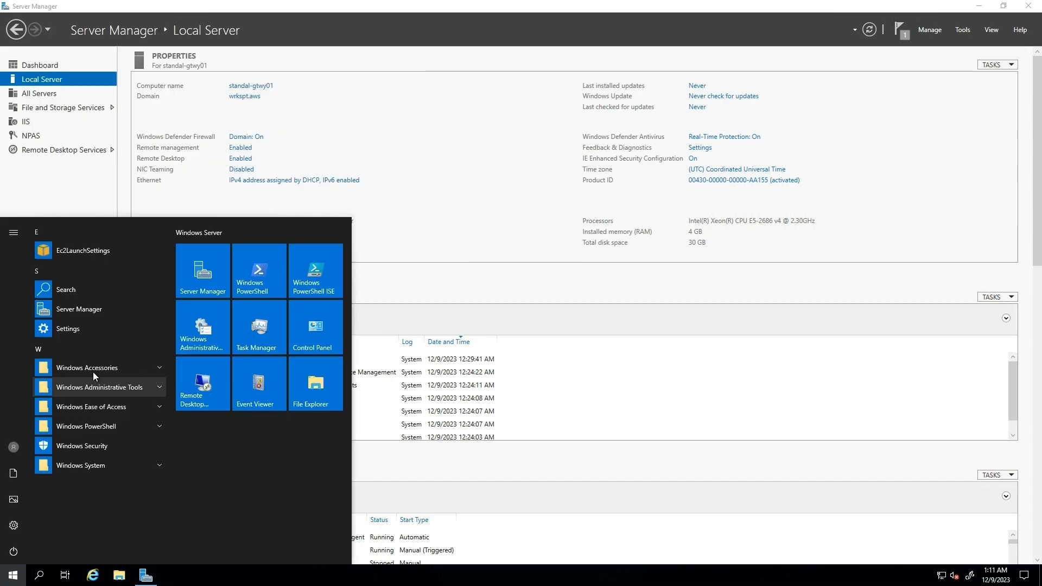
click(104, 390)
scroll(96, 478, down, 7)
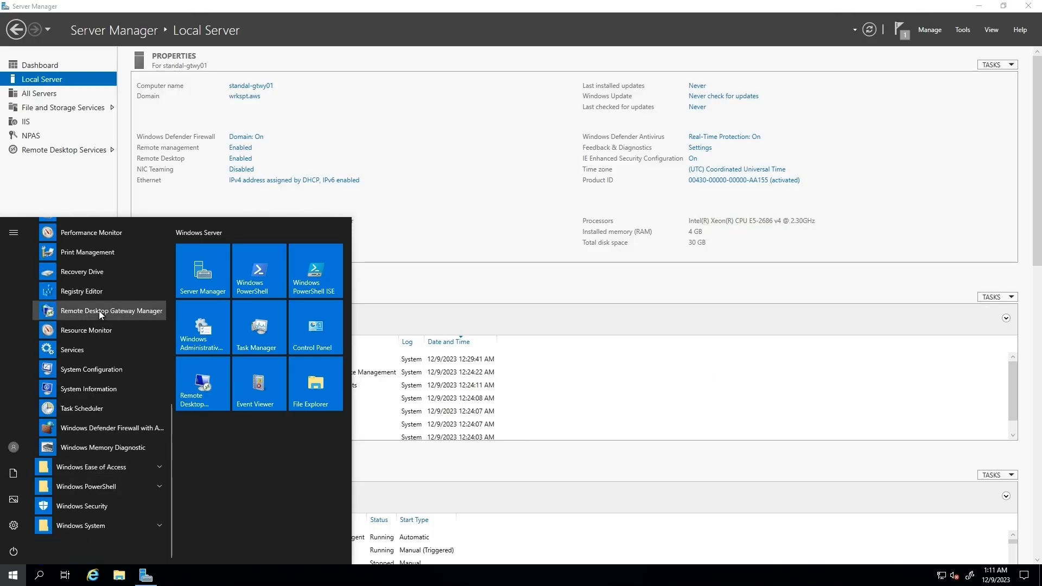
click(99, 311)
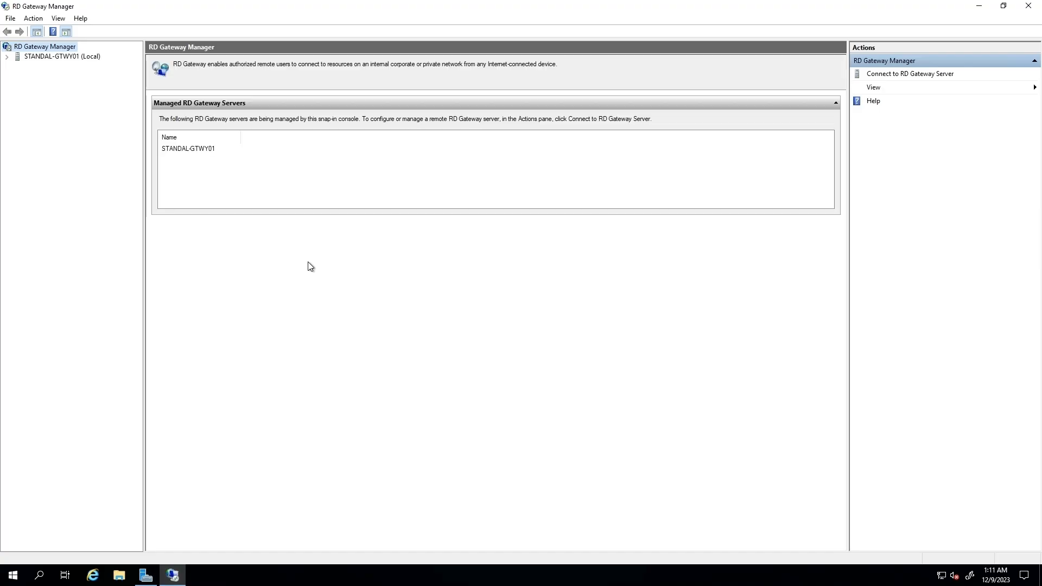
- Import wildcard_daas20_net.pfx from the Desktop with its password and apply it as STANDAL-GTWY01's certificate
click(37, 56)
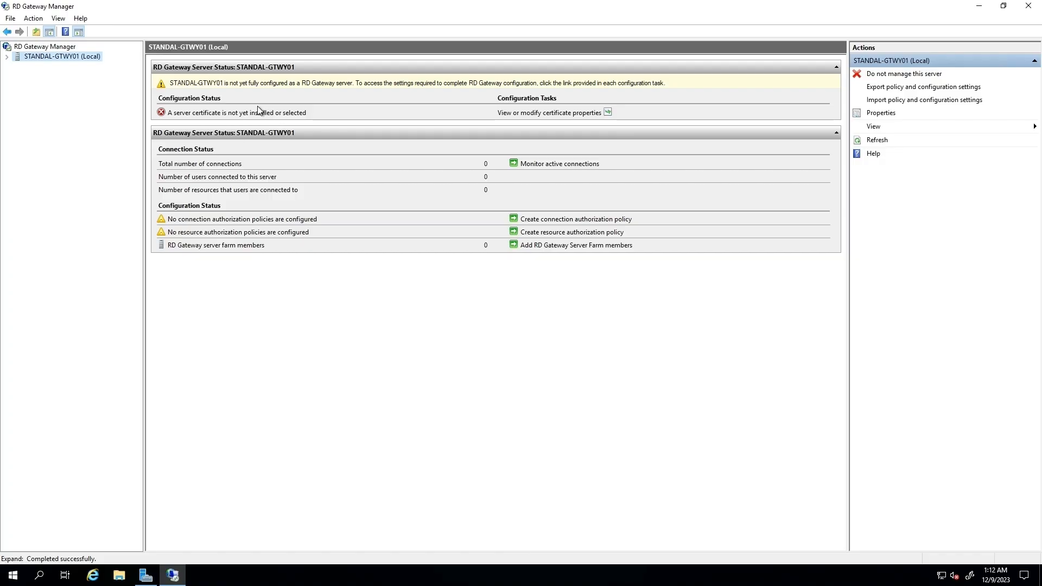
click(540, 113)
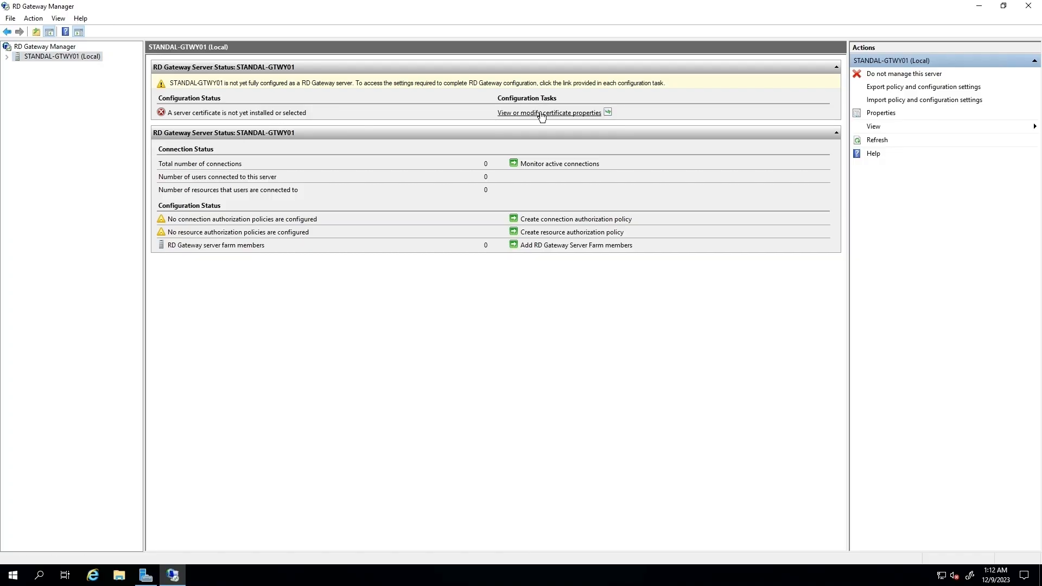
click(450, 380)
click(587, 395)
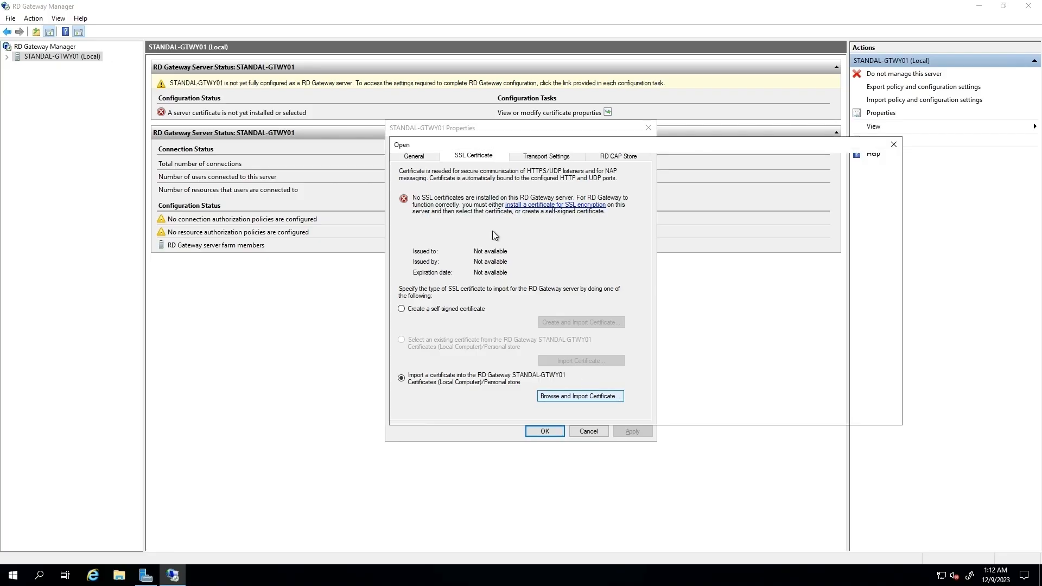
click(429, 217)
click(542, 216)
click(824, 412)
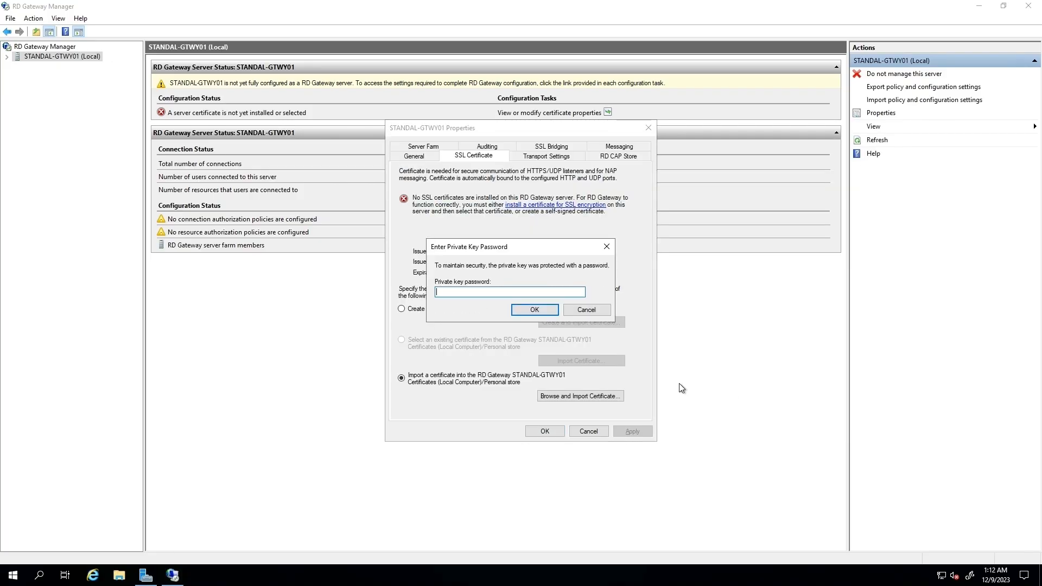
key(ctrl+v)
click(527, 310)
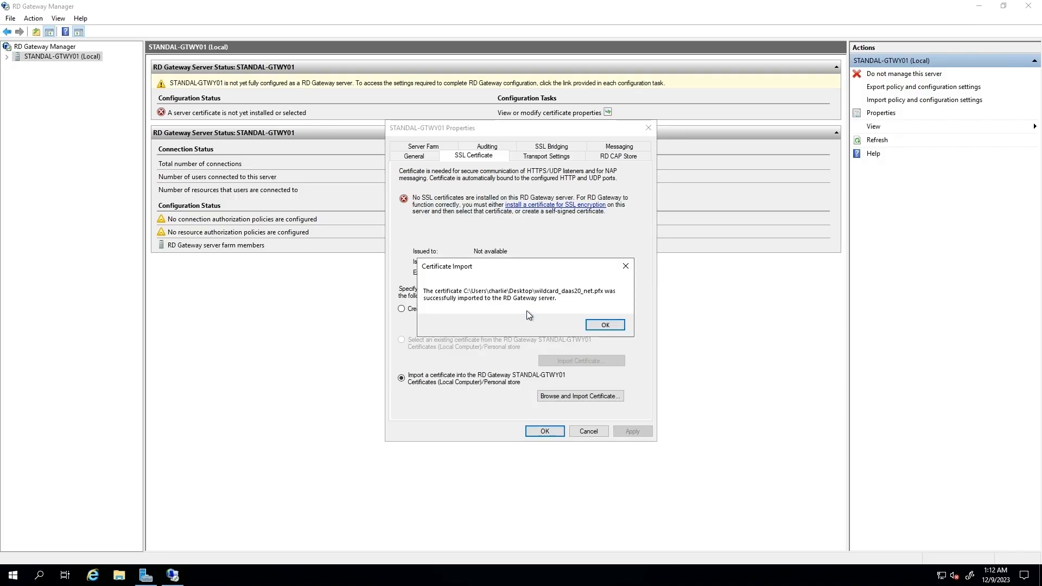
click(592, 326)
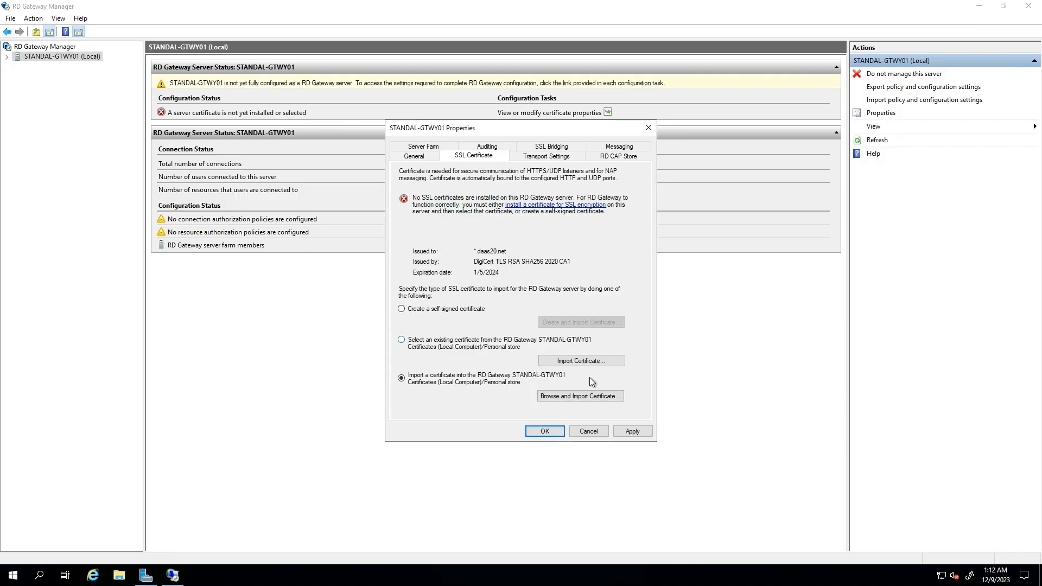
click(624, 432)
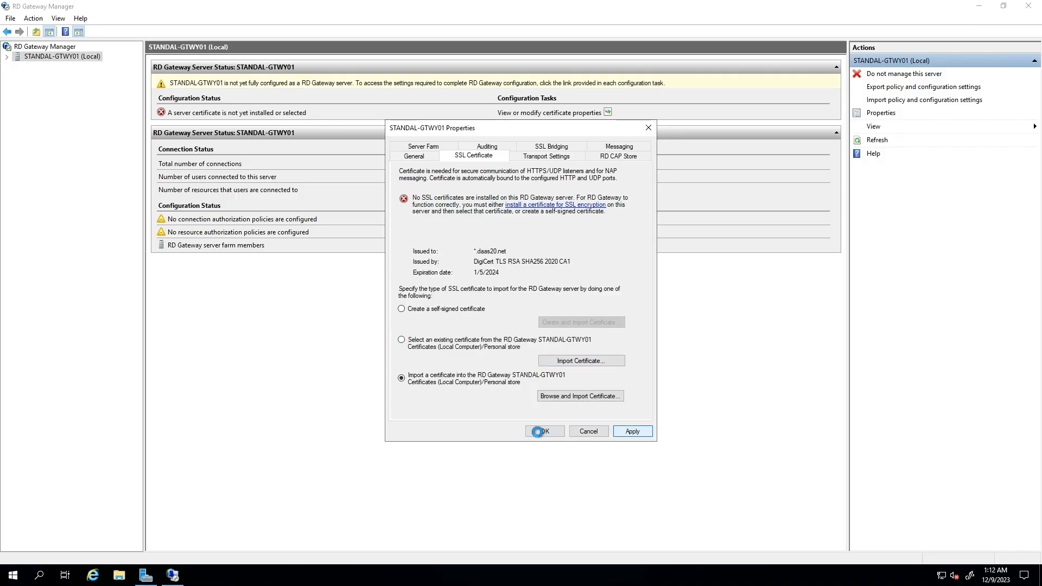
click(537, 432)
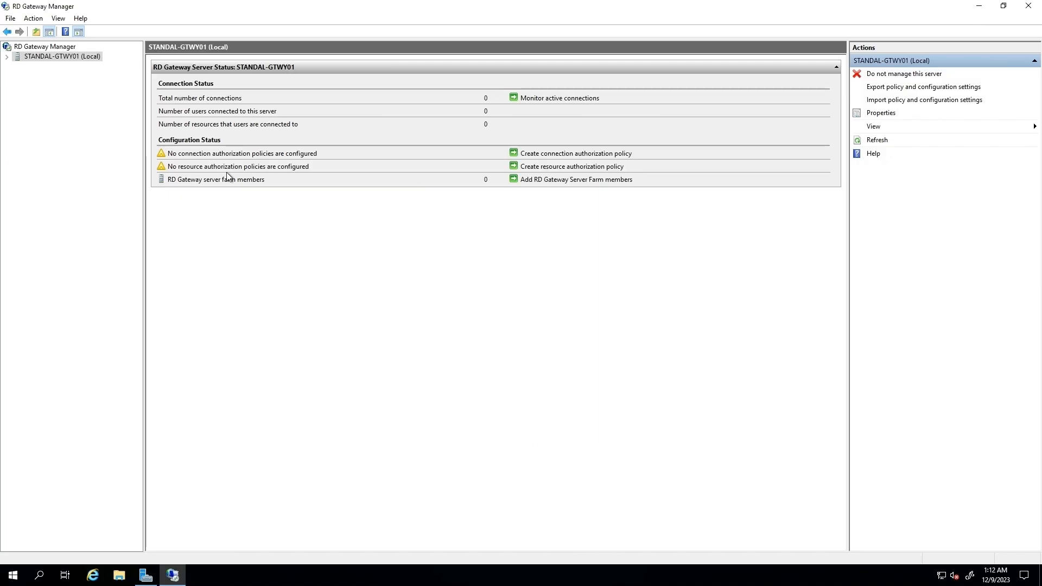
- From the connection authorization policies folder, start the policy wizard to create both a CAP and RAP
click(7, 56)
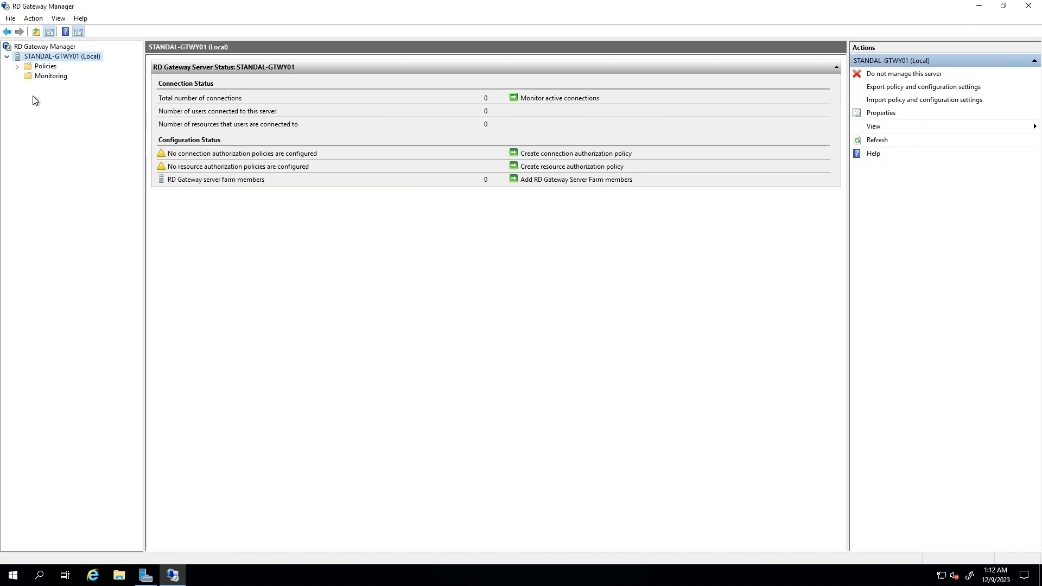
click(17, 66)
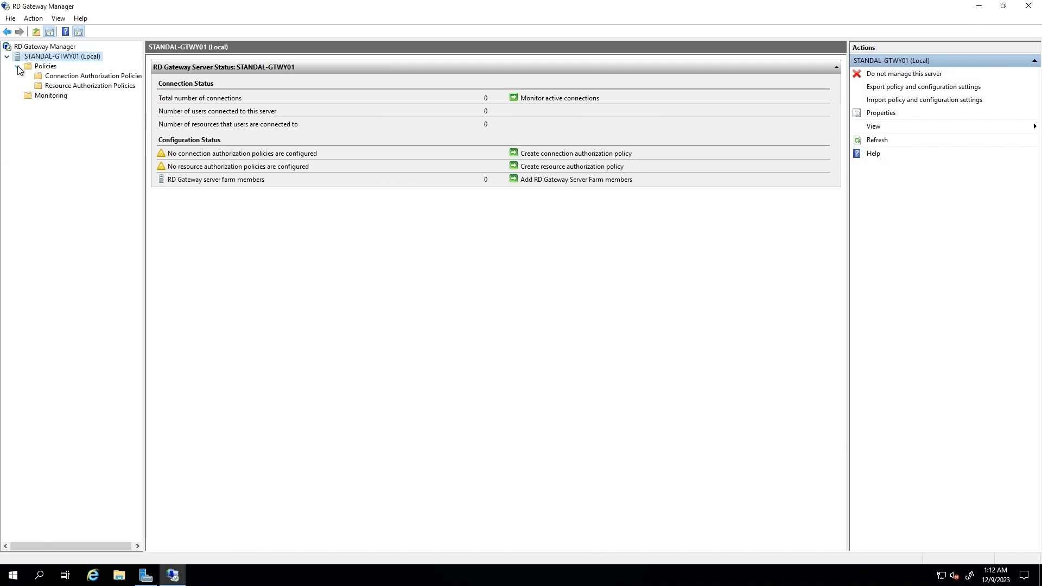
click(59, 80)
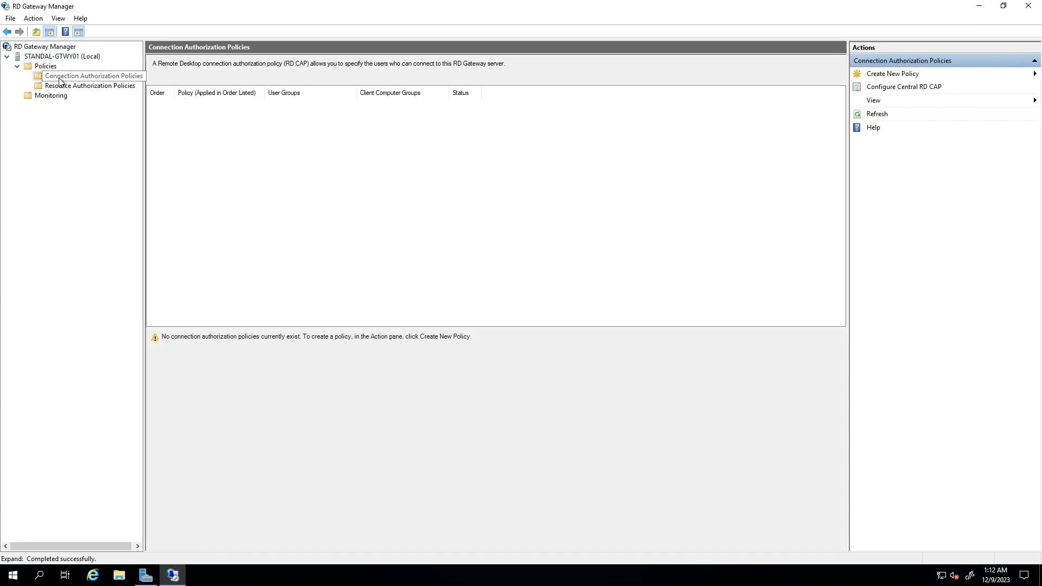
click(880, 77)
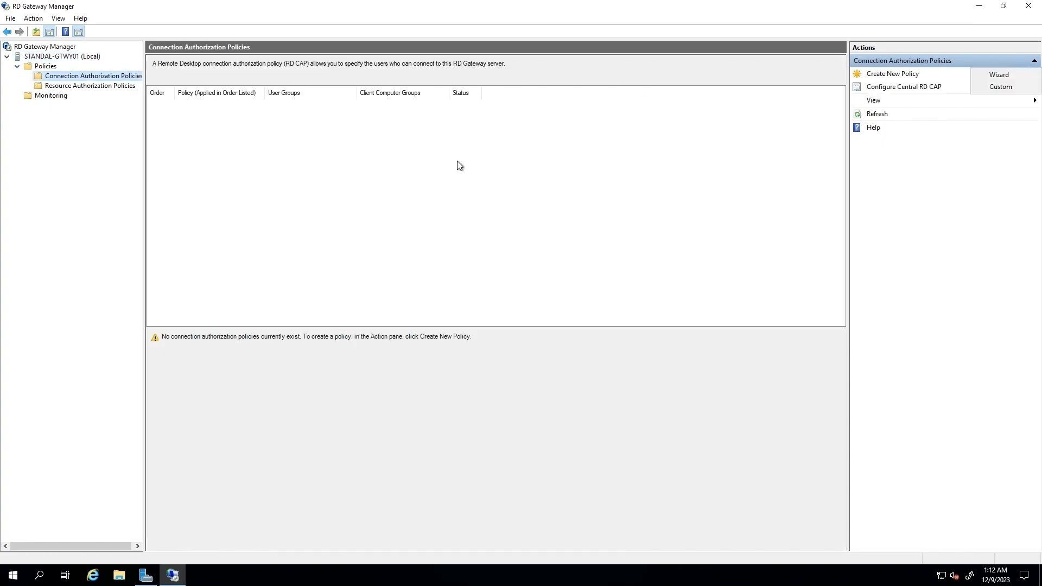
click(991, 75)
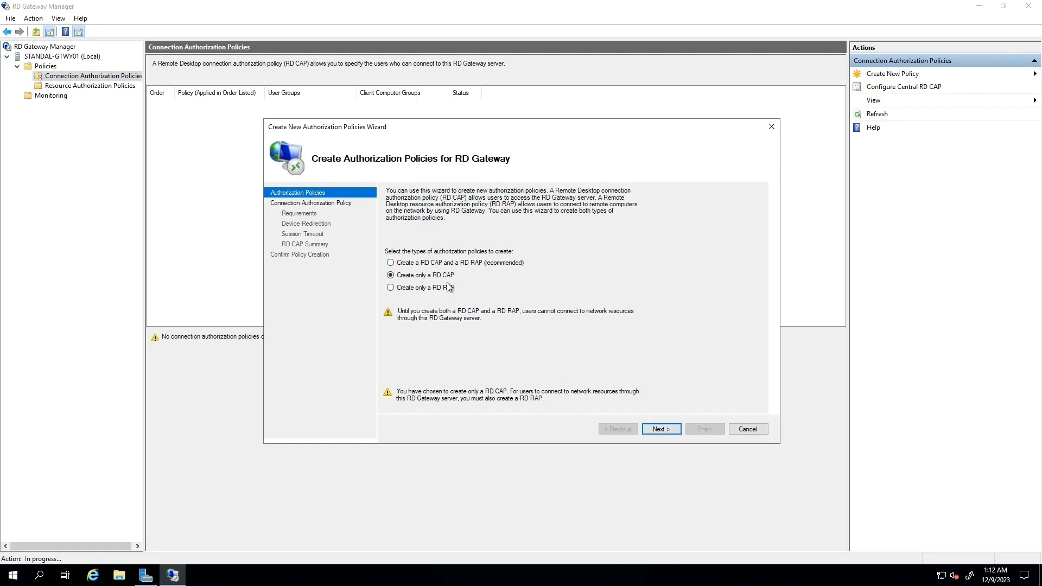
click(445, 263)
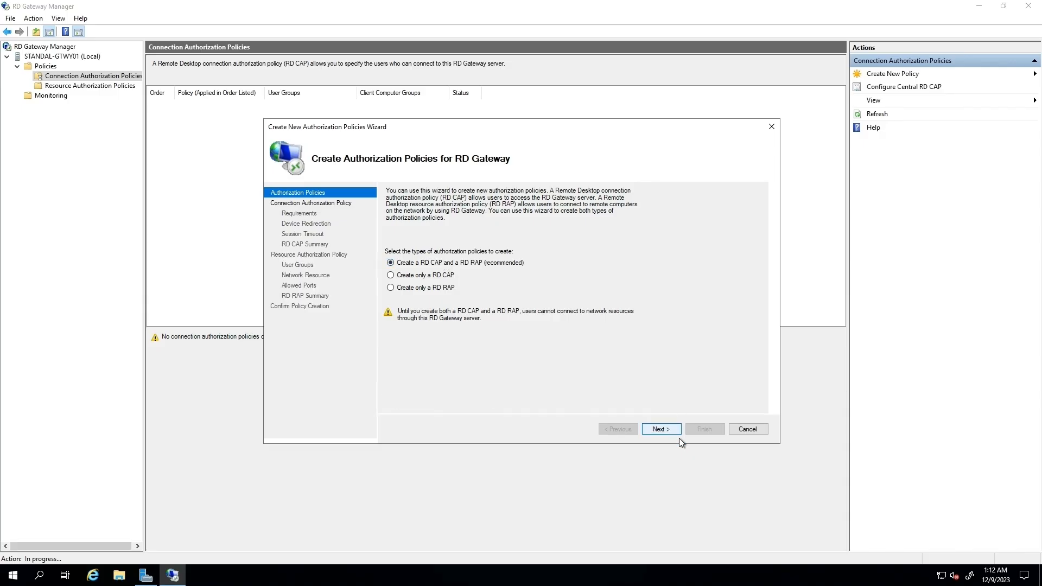
click(661, 430)
- Name the CAP defaultCAP and grant it to Domain Users with default redirection and timeouts
text(defaultCAP)
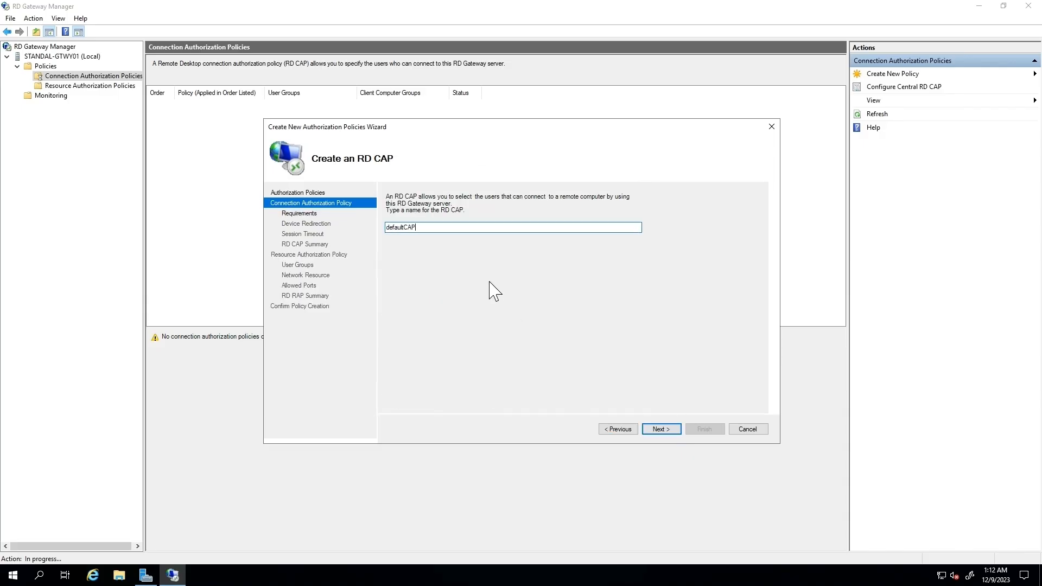
click(654, 429)
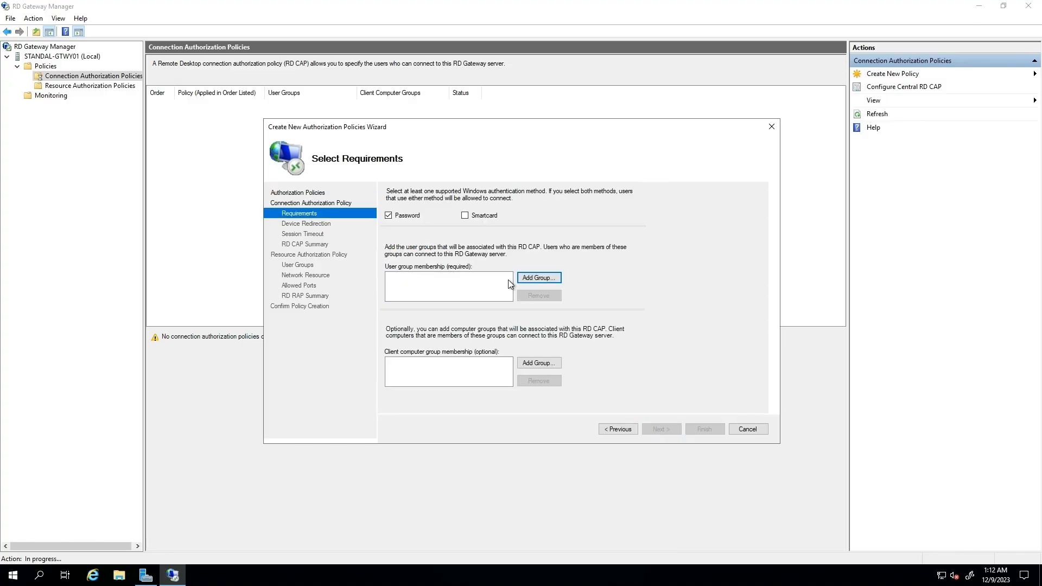
click(533, 281)
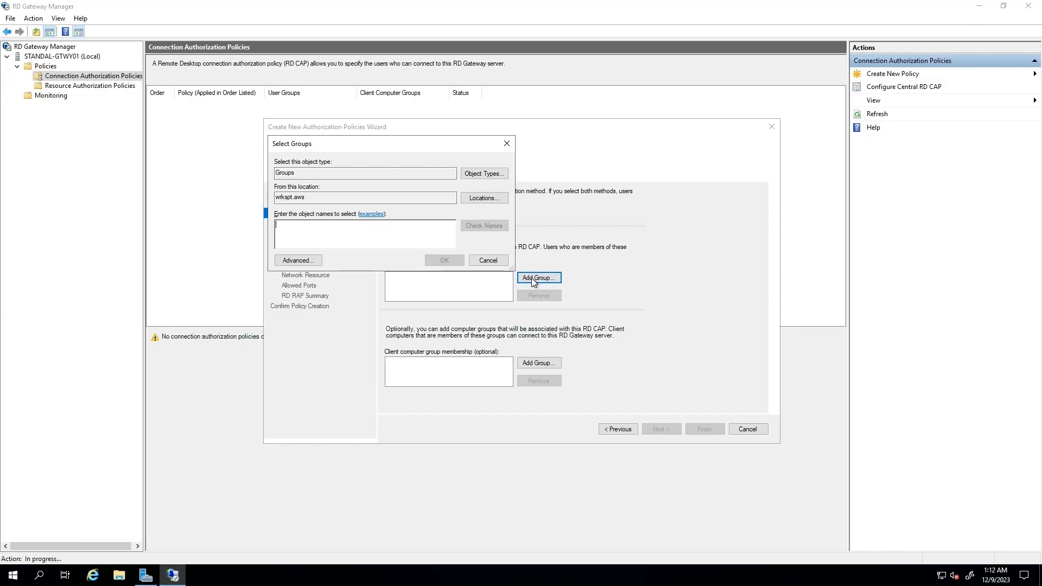
text(domain users)
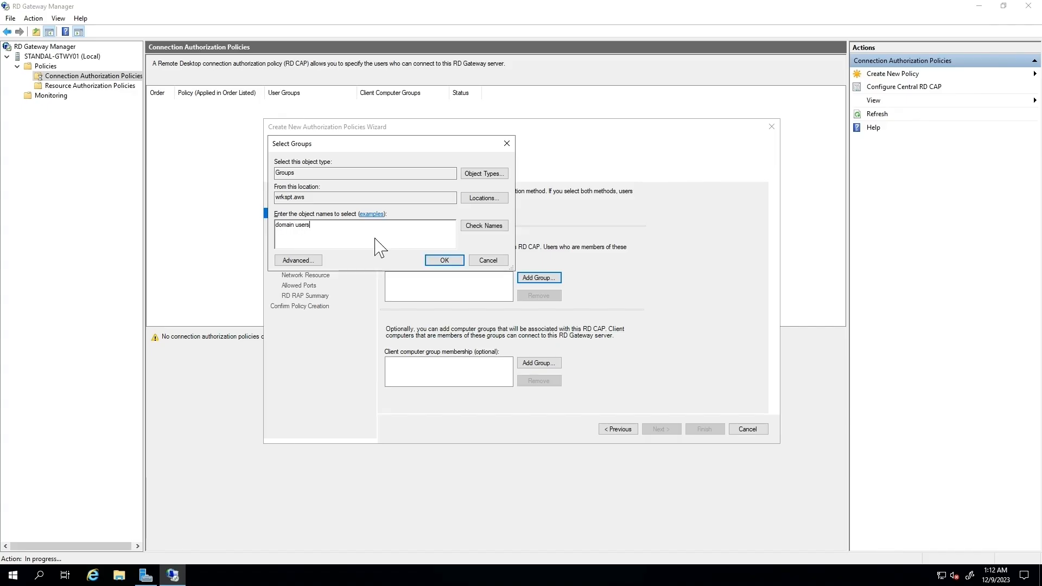
key(Return)
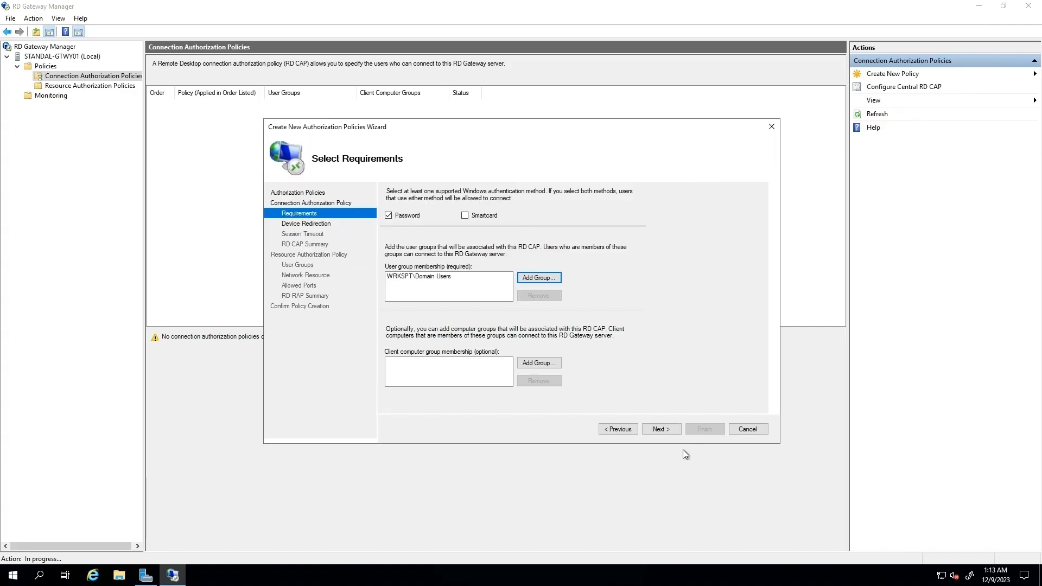
click(657, 429)
click(654, 427)
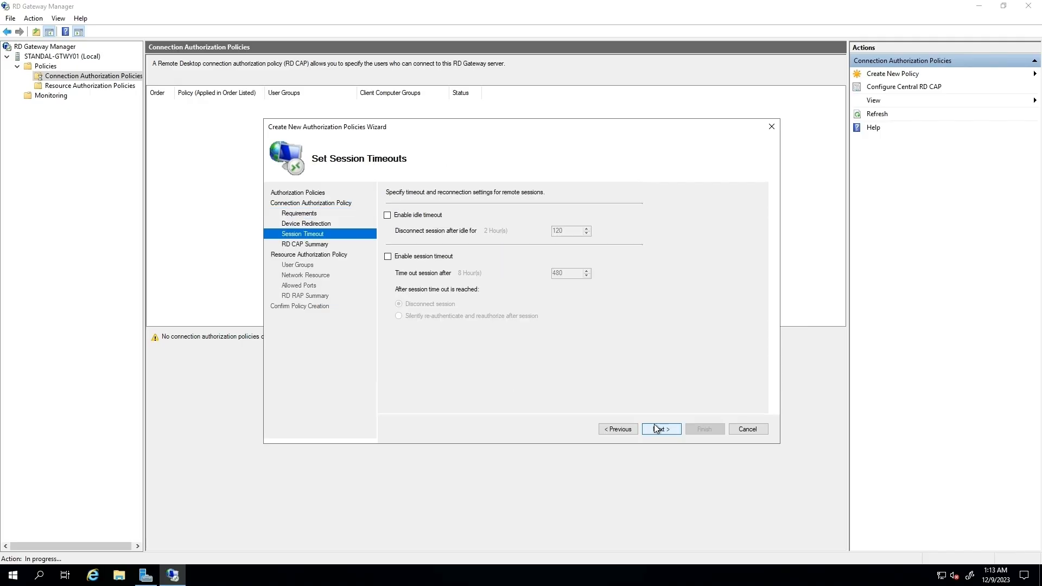
click(654, 429)
click(656, 429)
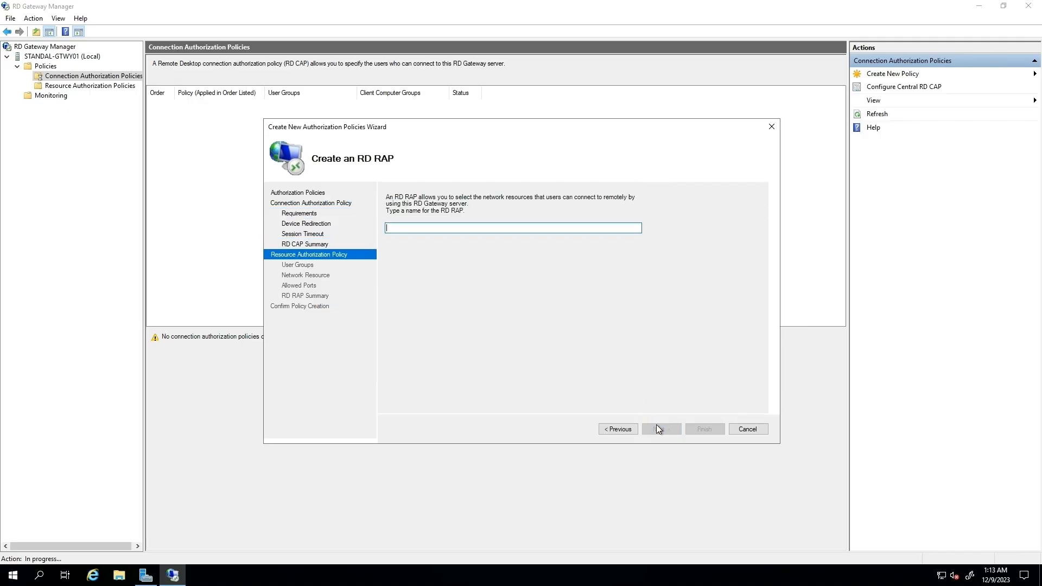
- Create defaultRAP for Domain Users allowing any network computer on port 3389, and finish
text(defaultRAP)
click(662, 431)
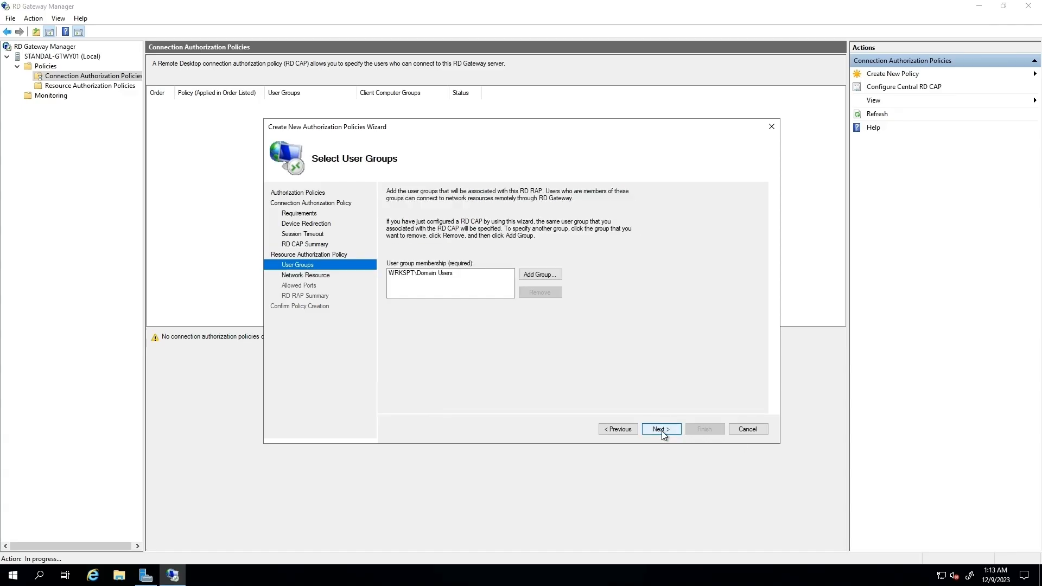
click(662, 431)
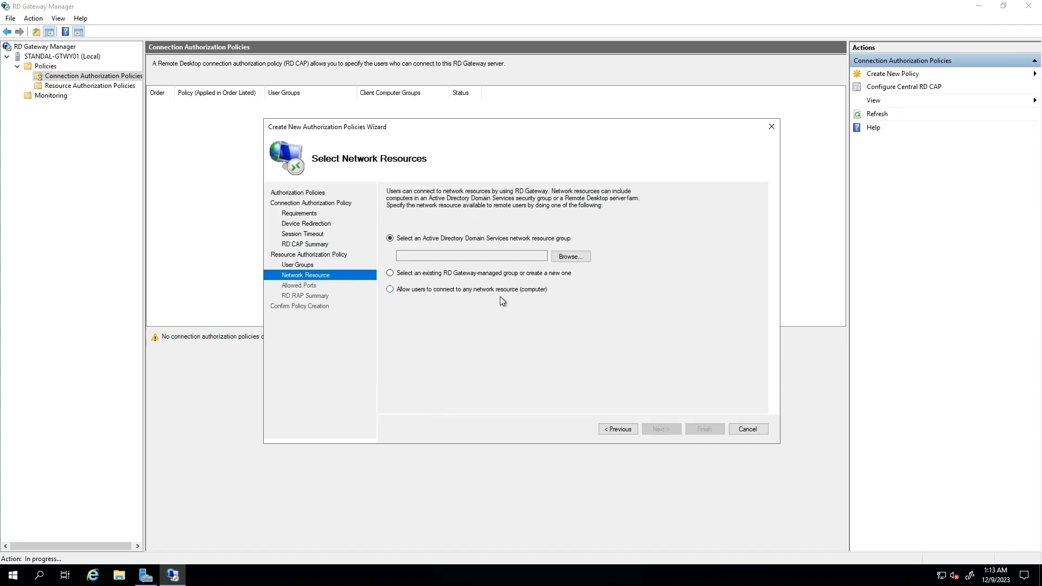
click(486, 291)
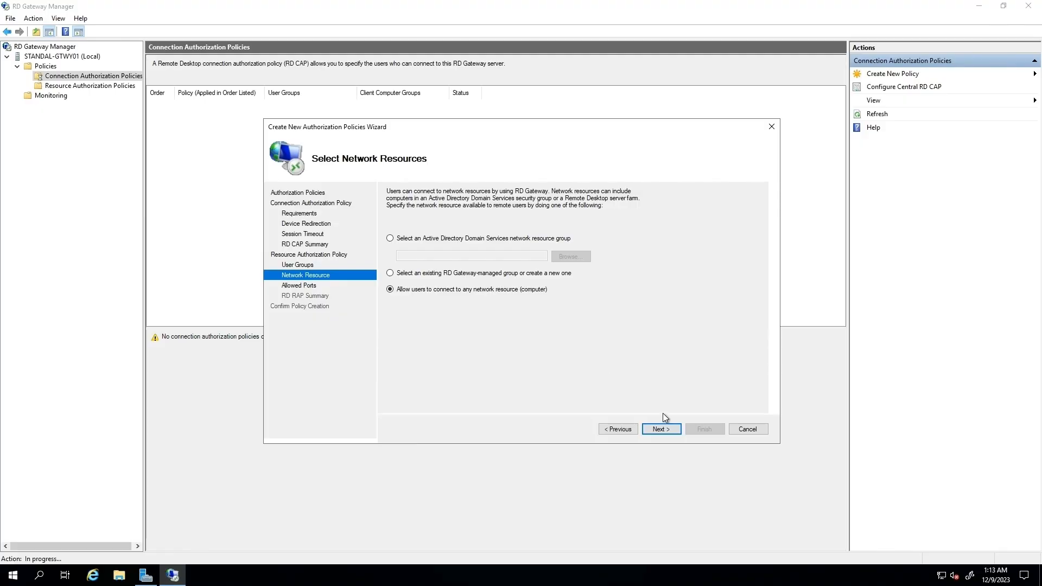
click(657, 430)
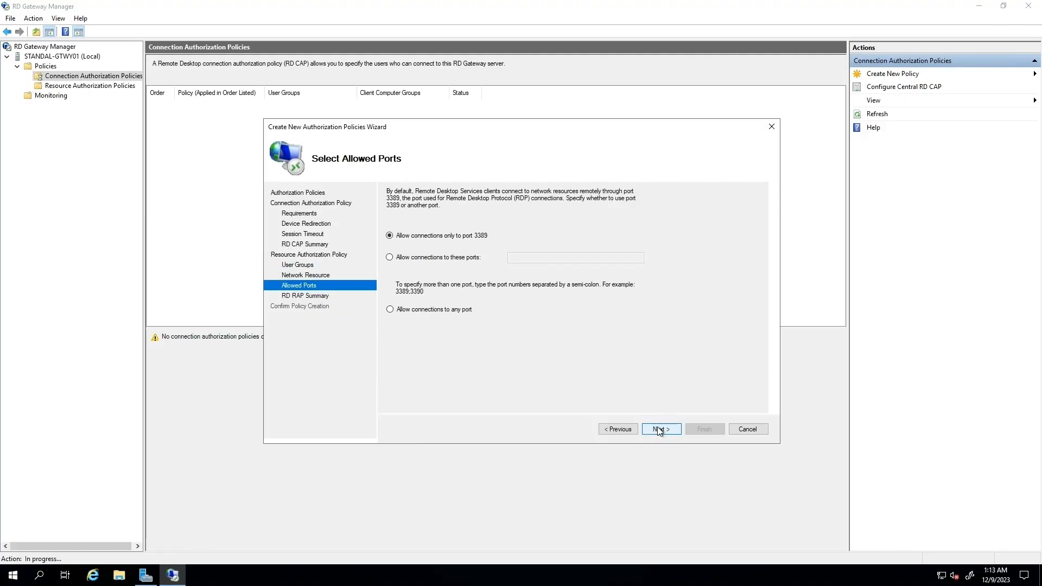
click(657, 429)
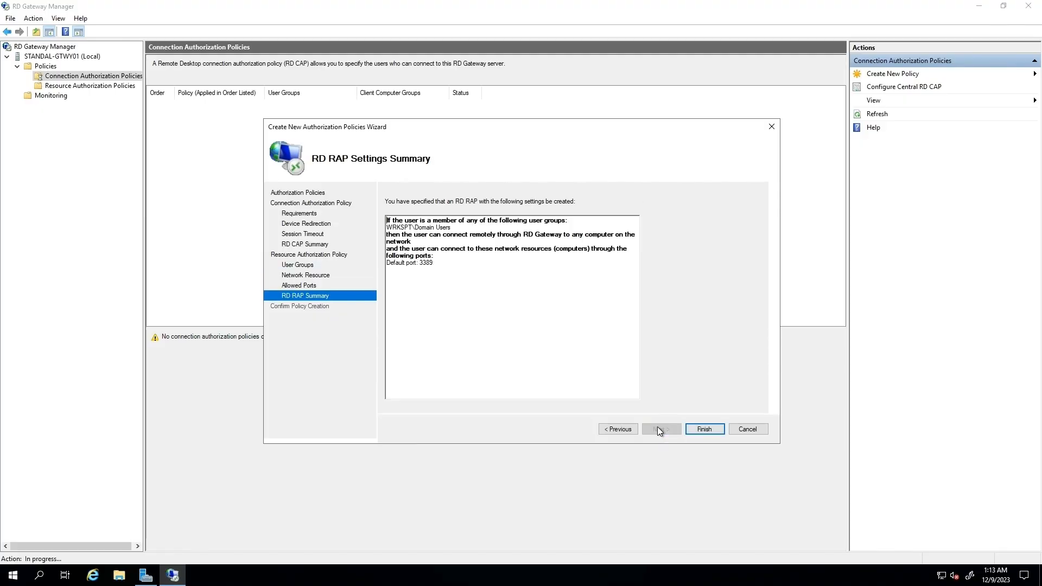
click(705, 428)
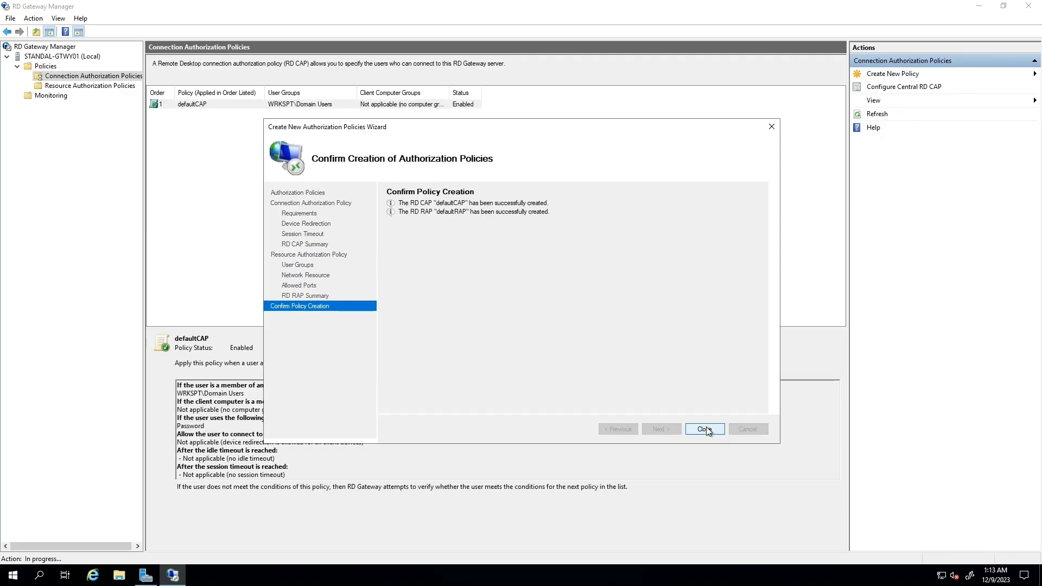
click(705, 429)
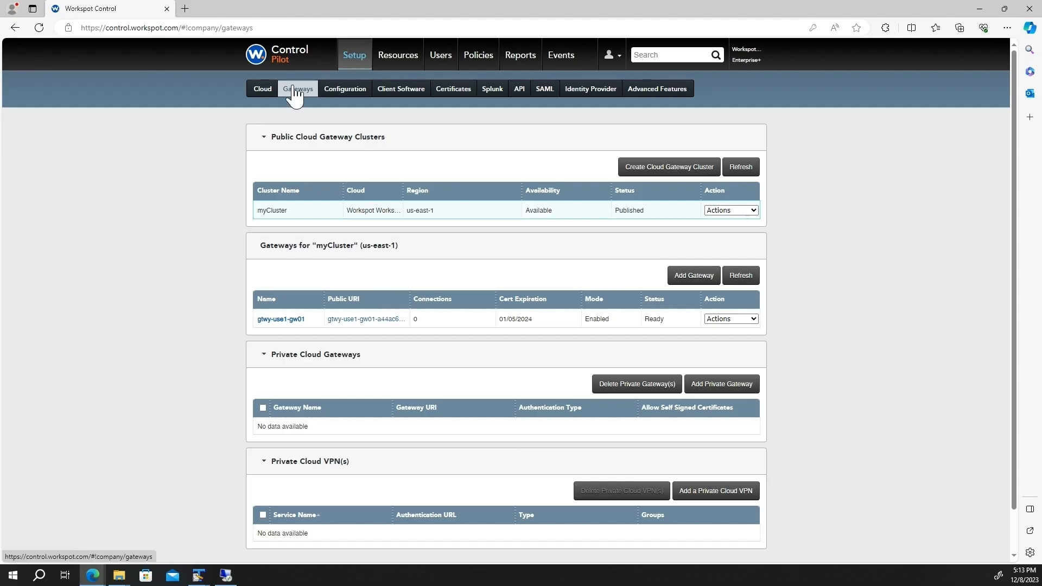
- Add private gateway MyStandaloneGateway with URI mygateway.daas20.net and Active Directory authentication
click(728, 387)
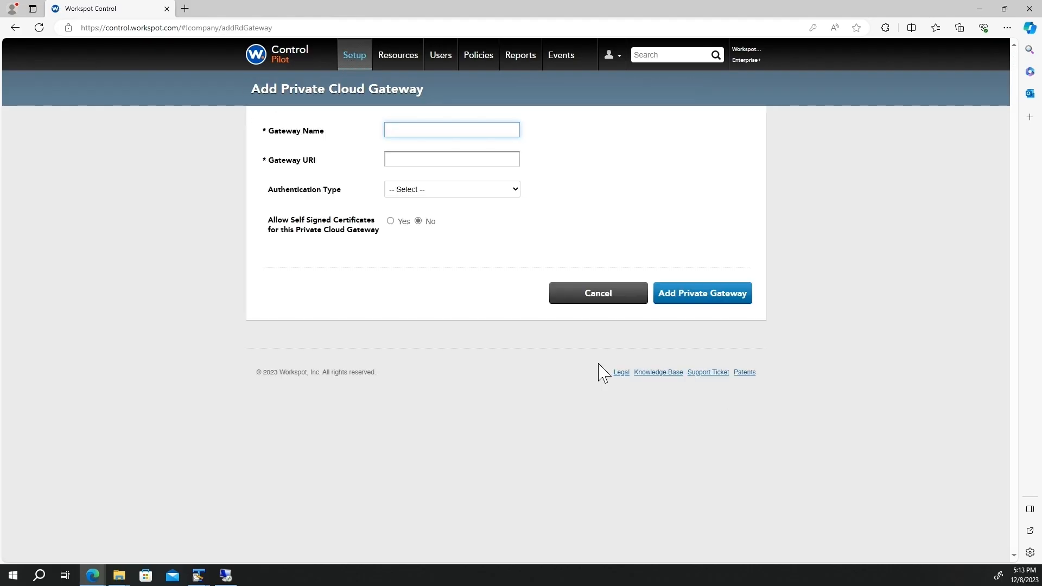
text(MyStandaloneGateway)
click(424, 158)
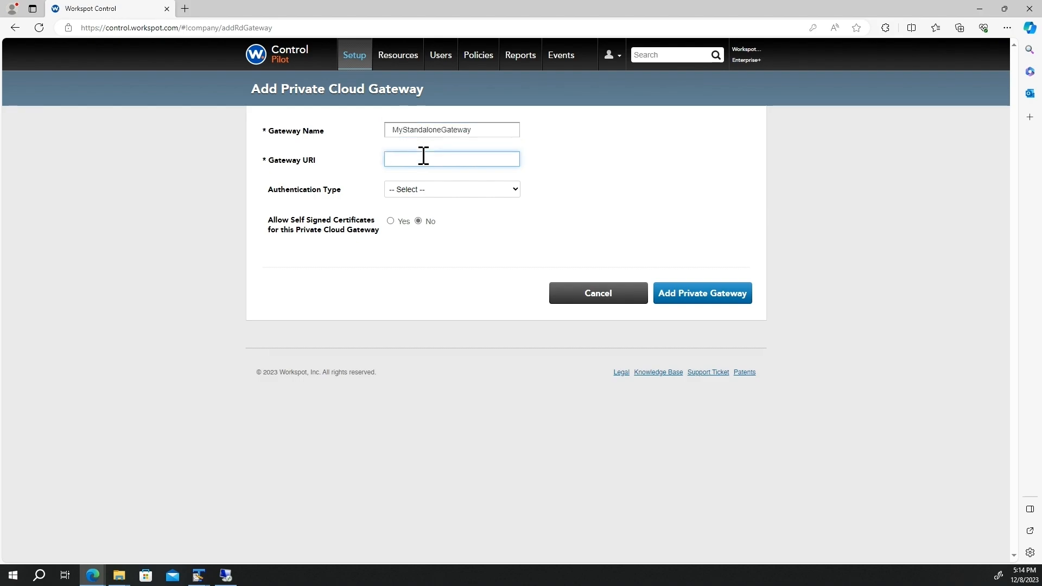
text(mygateway.daas2-0.net)
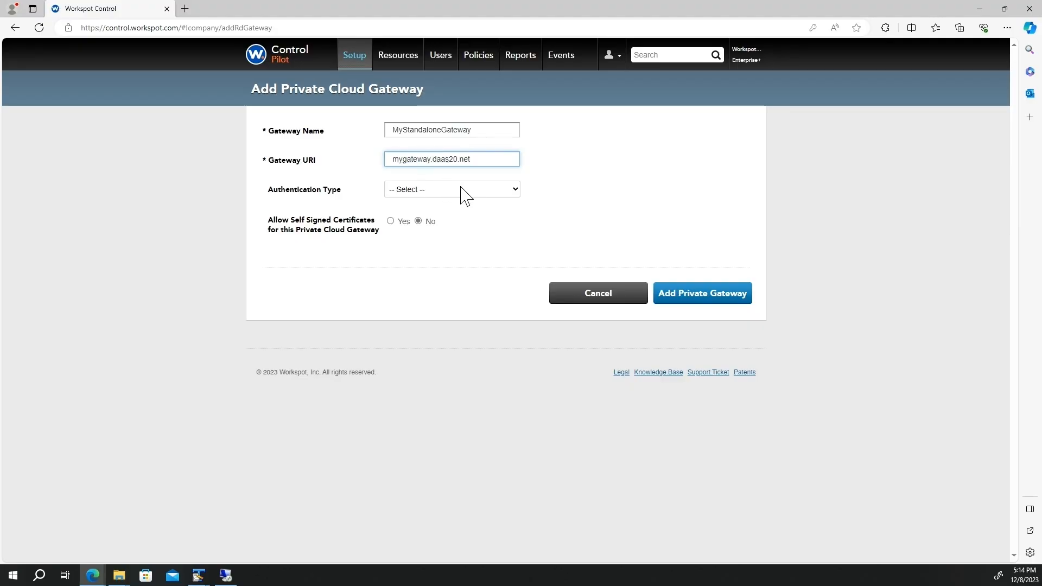
click(461, 193)
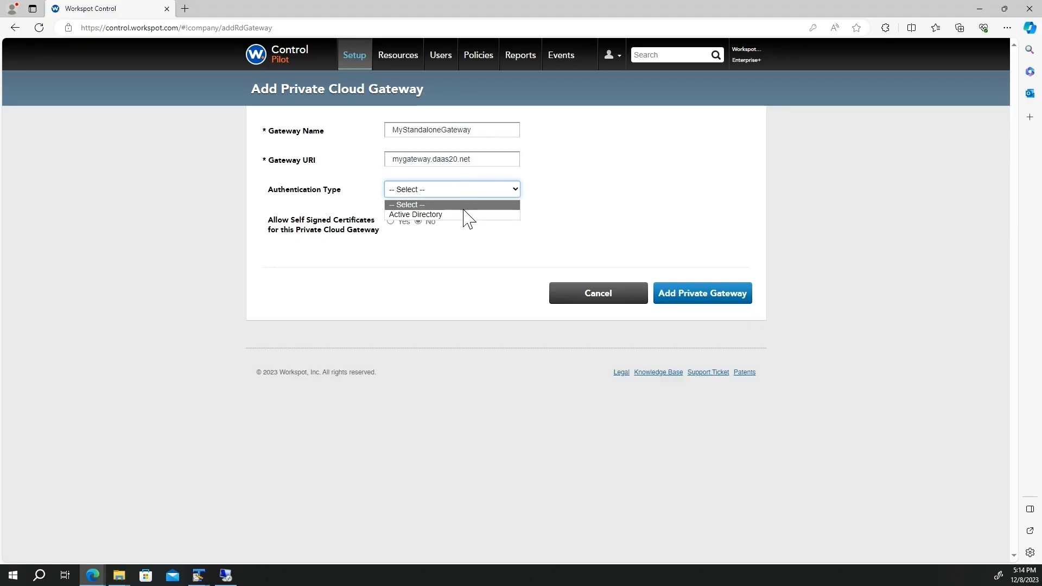
click(461, 216)
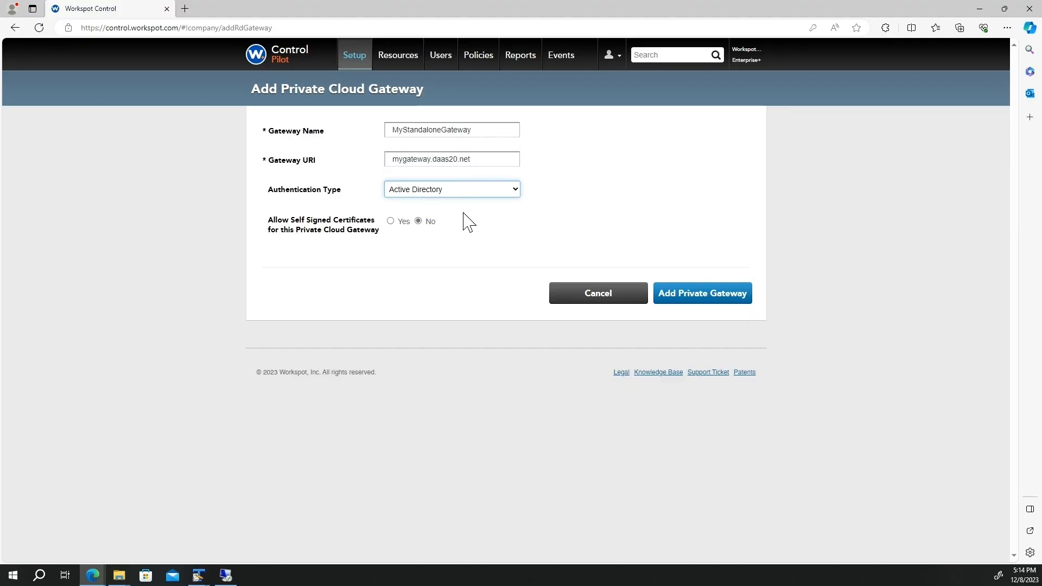
click(703, 293)
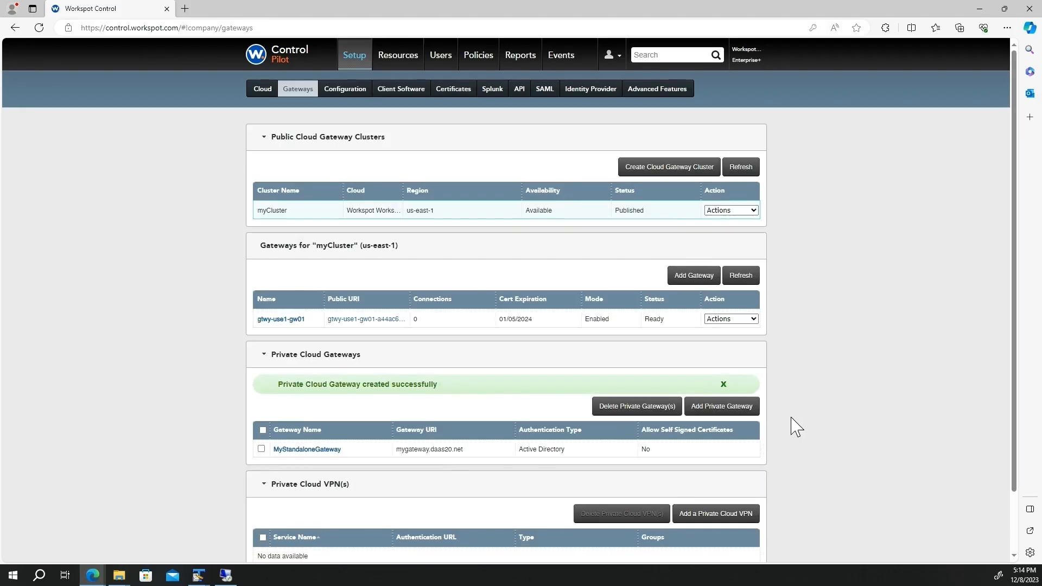
scroll(788, 419, down, 2)
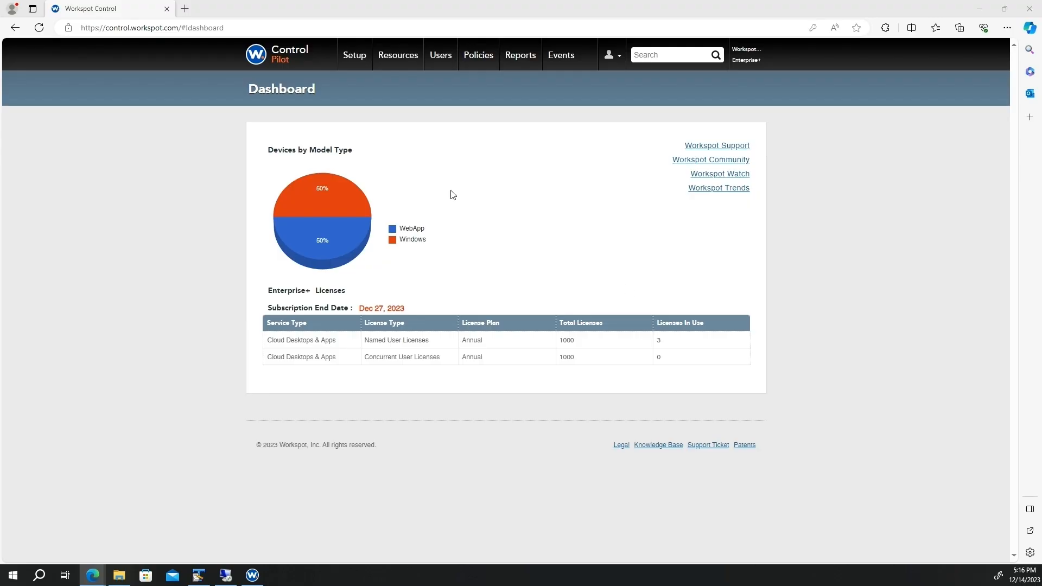
- Create a private cloud named Datacenter under Setup > Cloud
click(350, 57)
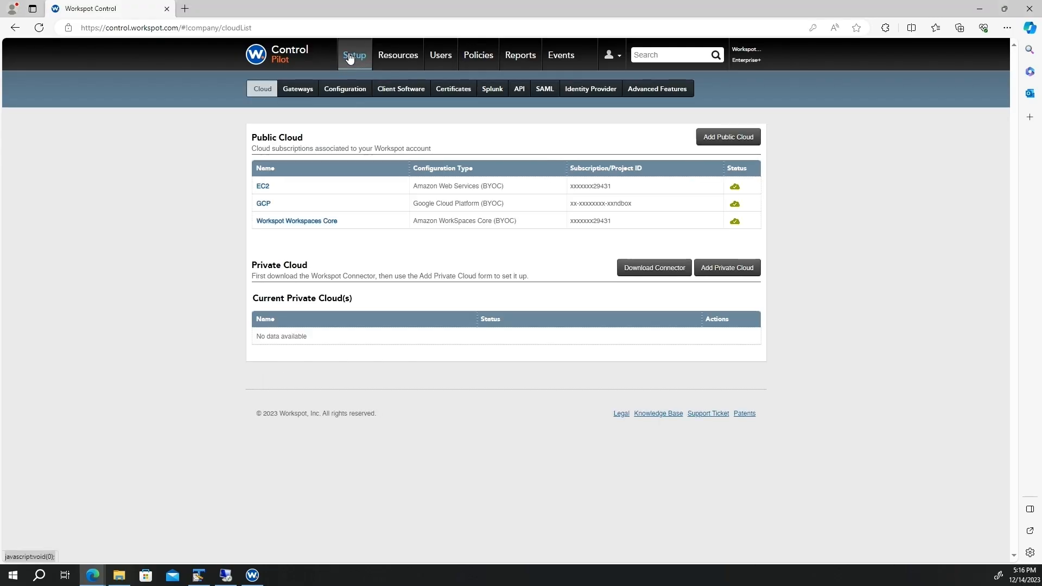
click(714, 269)
click(514, 221)
text(Datacenter)
click(633, 290)
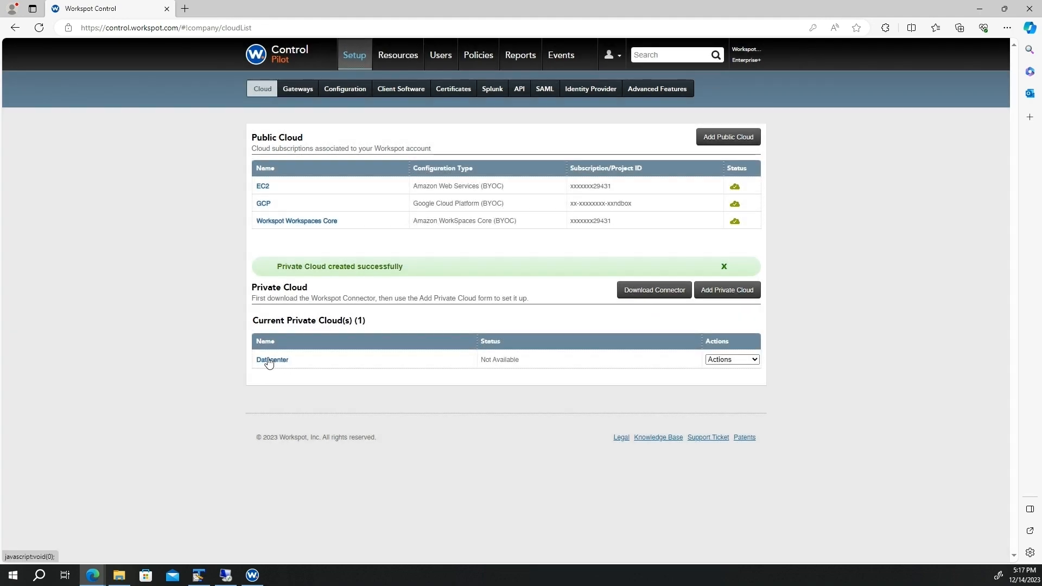
- Add a connector to Datacenter and copy its integration key
click(273, 360)
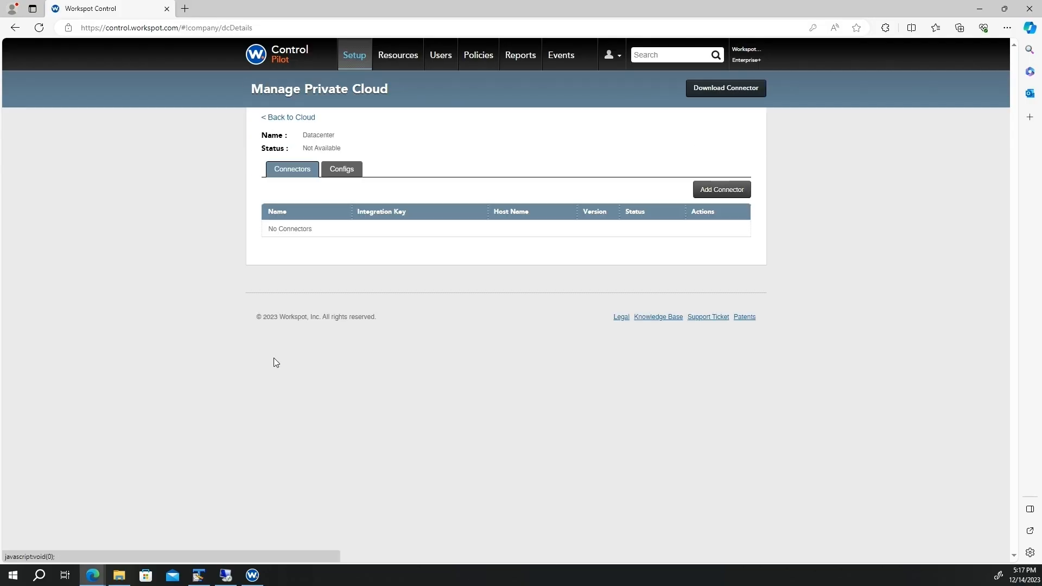
click(721, 194)
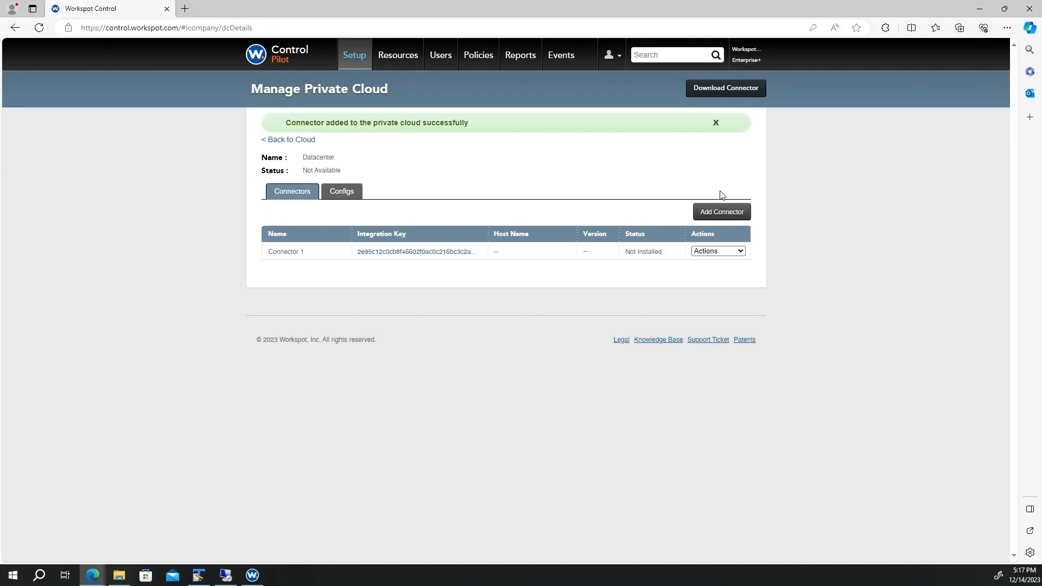
click(428, 253)
double_click(364, 220)
right_click(360, 220)
click(386, 236)
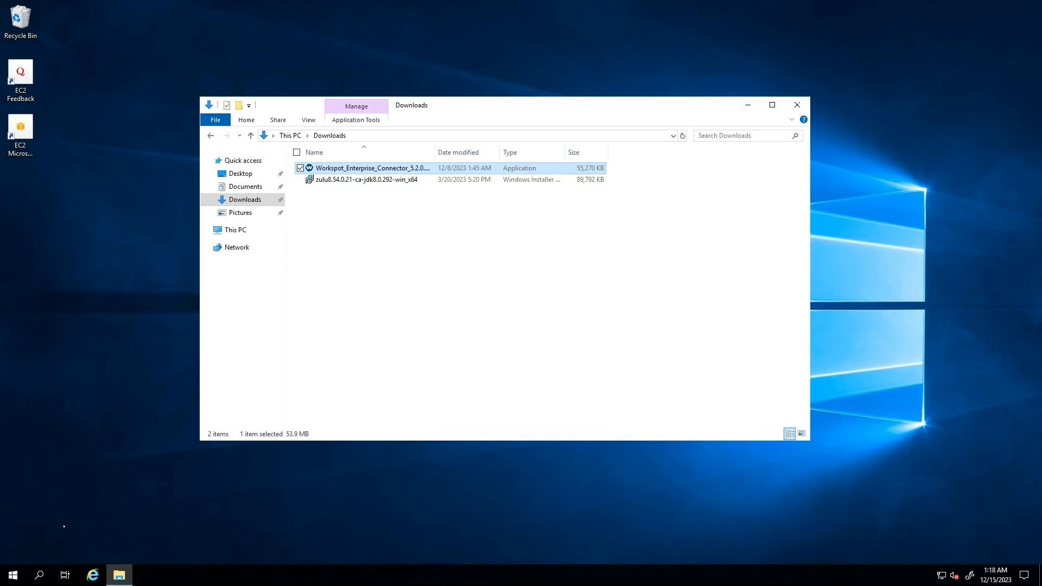
- Bring up the Win+X power-user menu from the Downloads folder
key(super+x)
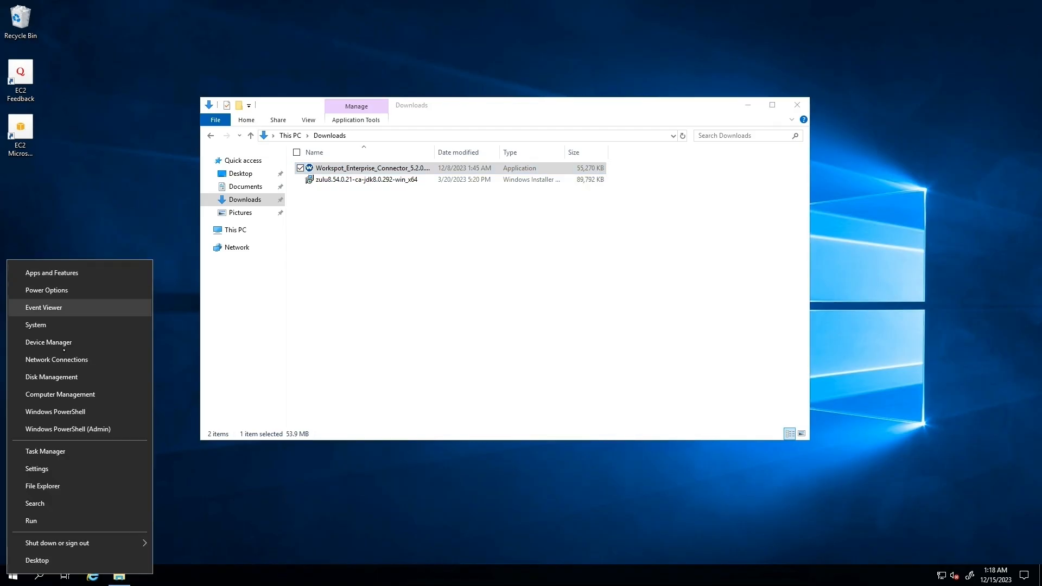
- Add the wrkspt.aws domain user account to the local Administrators group and close Computer Management
click(60, 394)
click(28, 110)
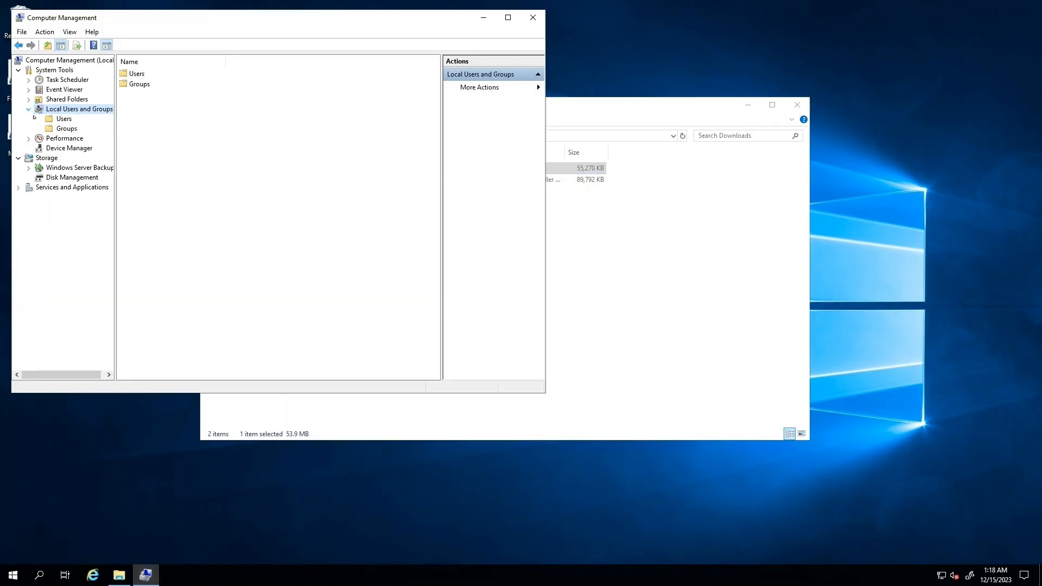
click(58, 131)
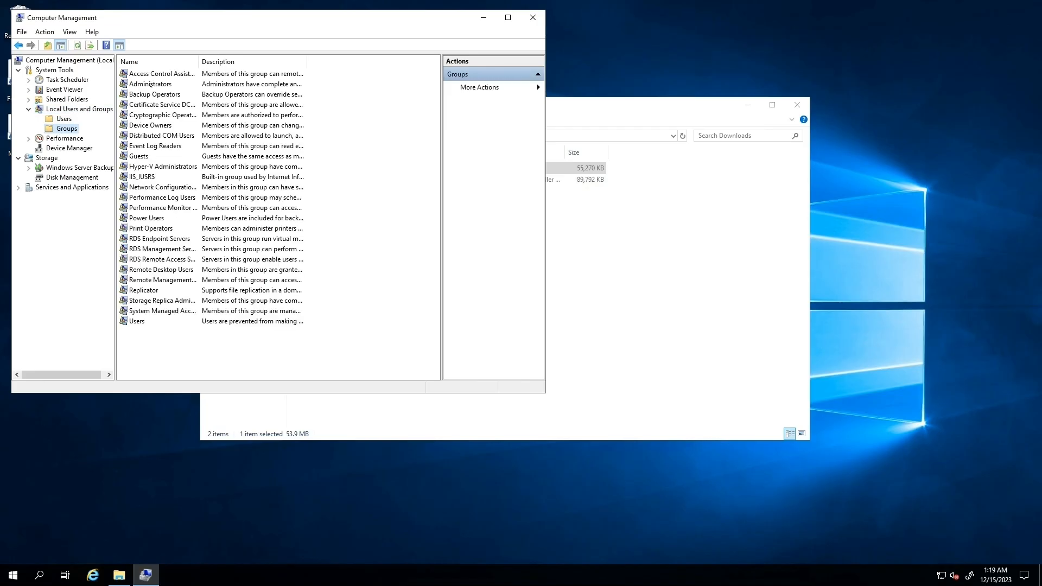
double_click(151, 84)
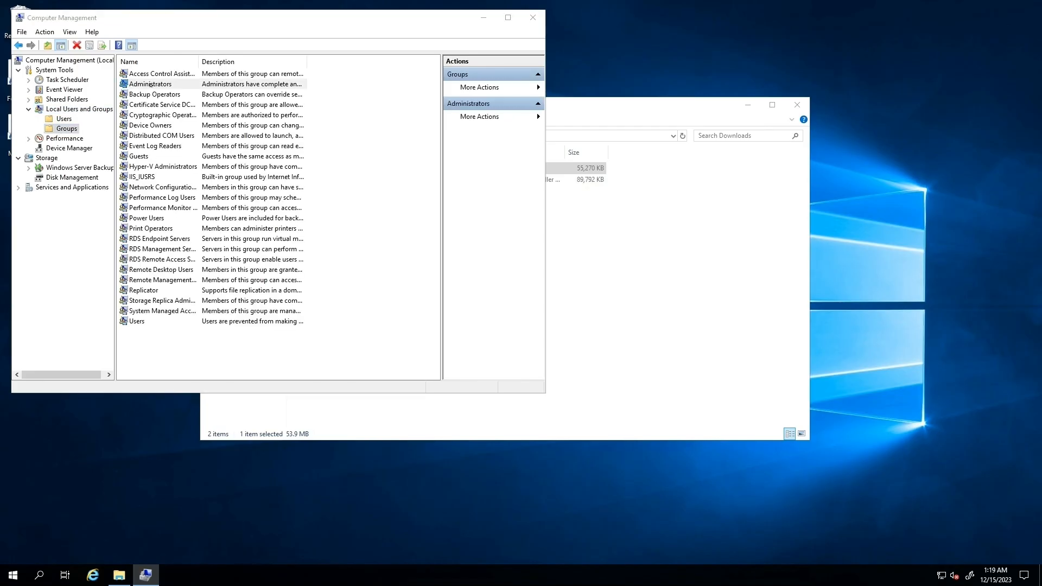
click(201, 290)
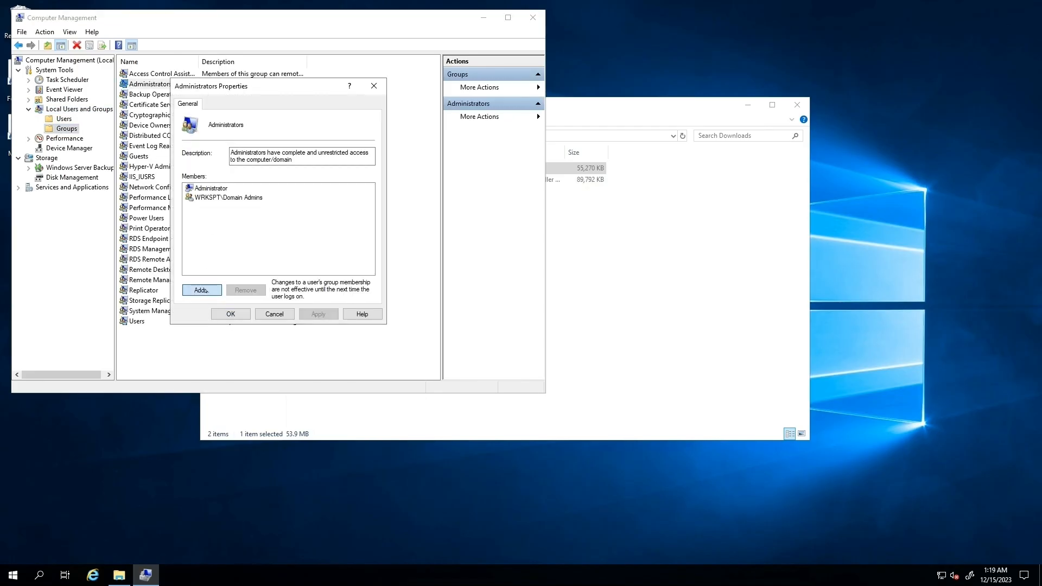
text(charlie)
key(Return)
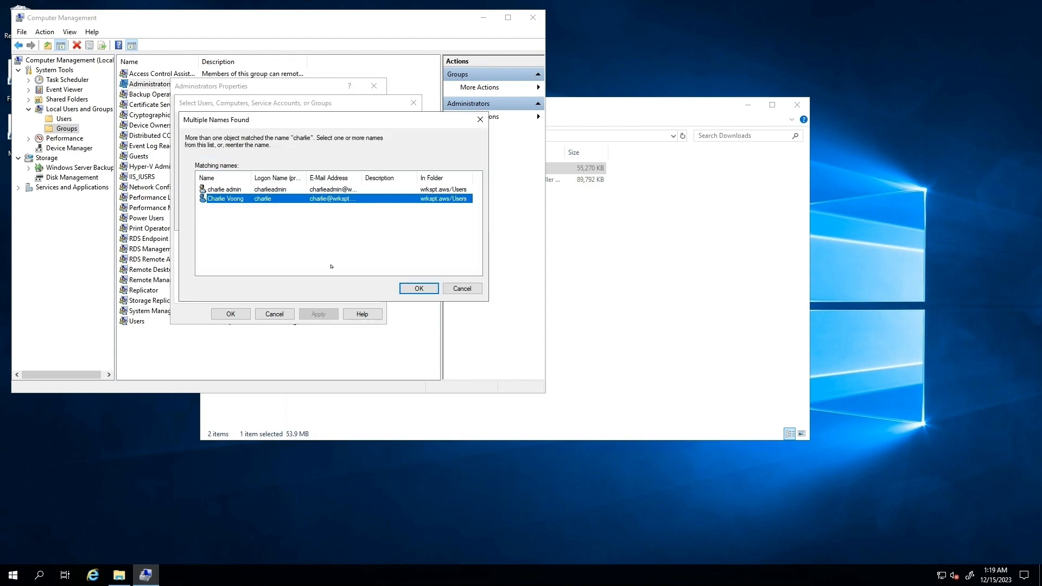
click(406, 288)
click(304, 314)
click(231, 314)
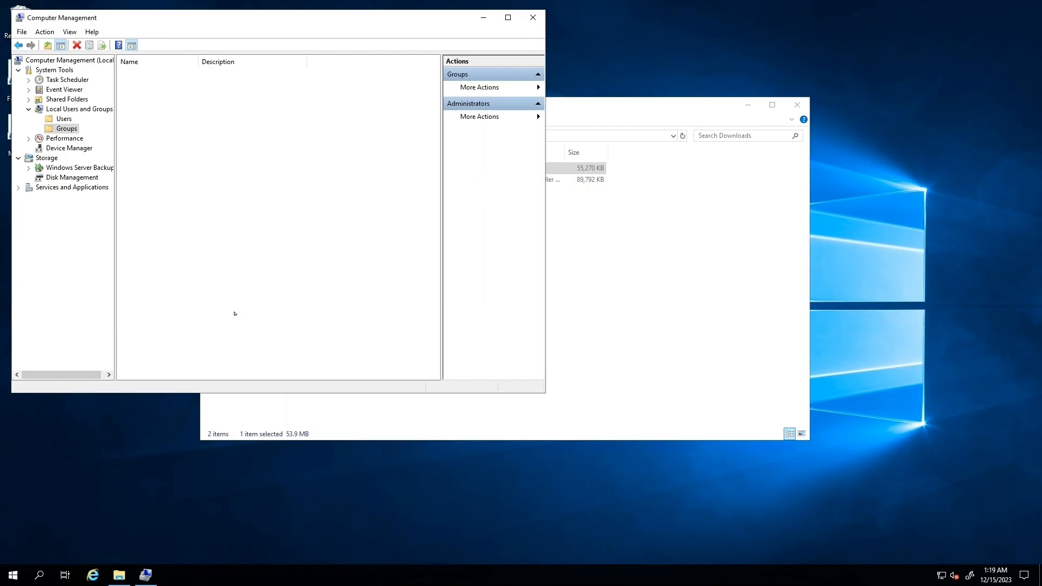
click(529, 15)
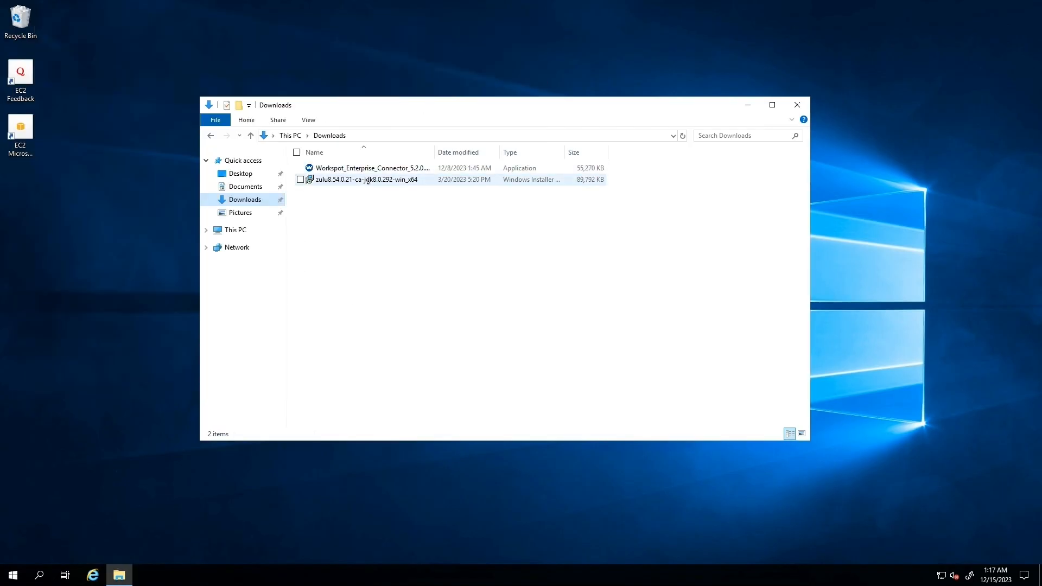
- Run the zulu MSI from Downloads and install Zulu JDK 8u292 64-bit with default features
double_click(374, 179)
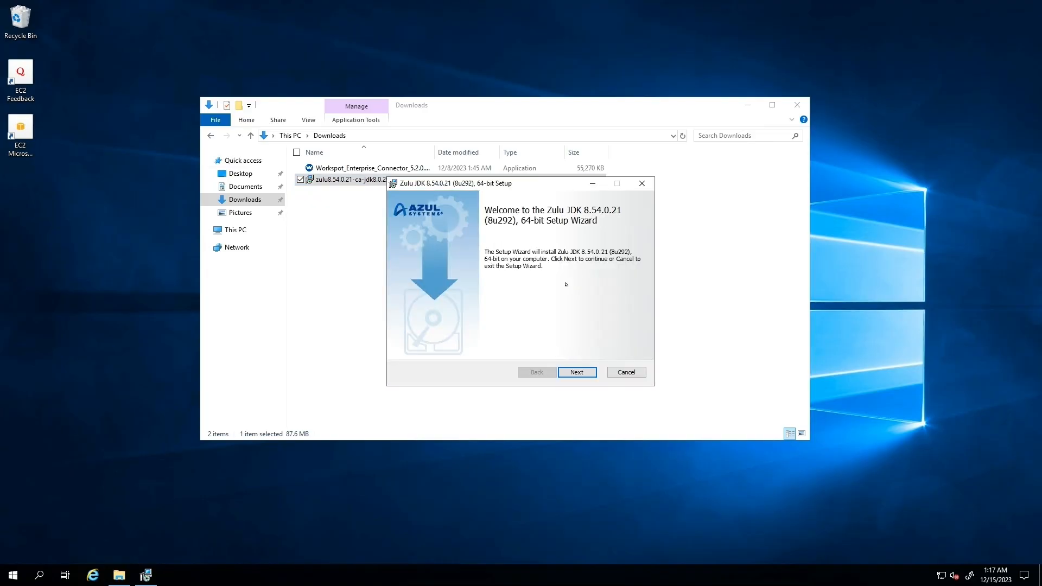
click(577, 372)
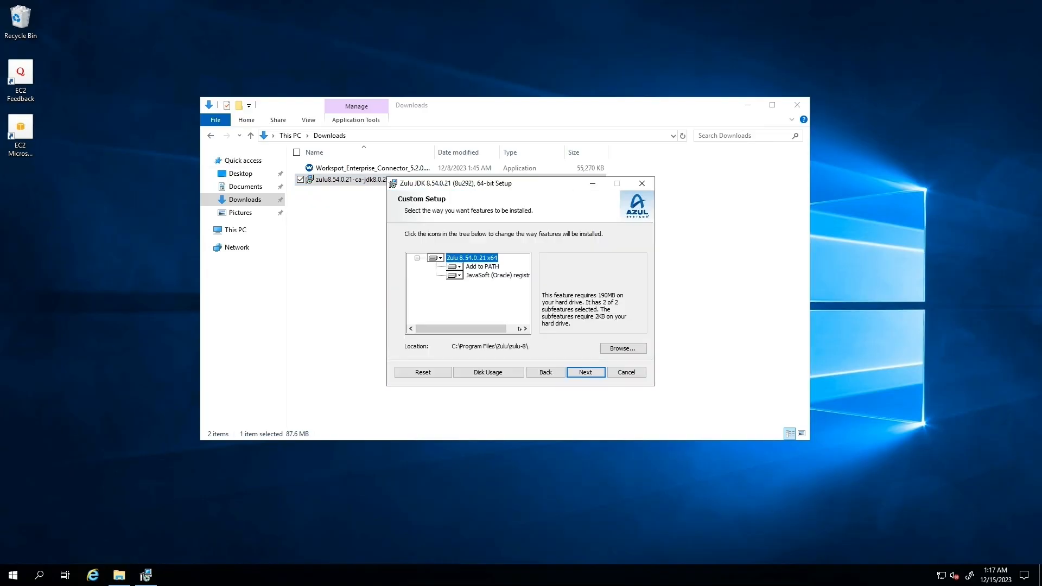
click(583, 372)
click(590, 371)
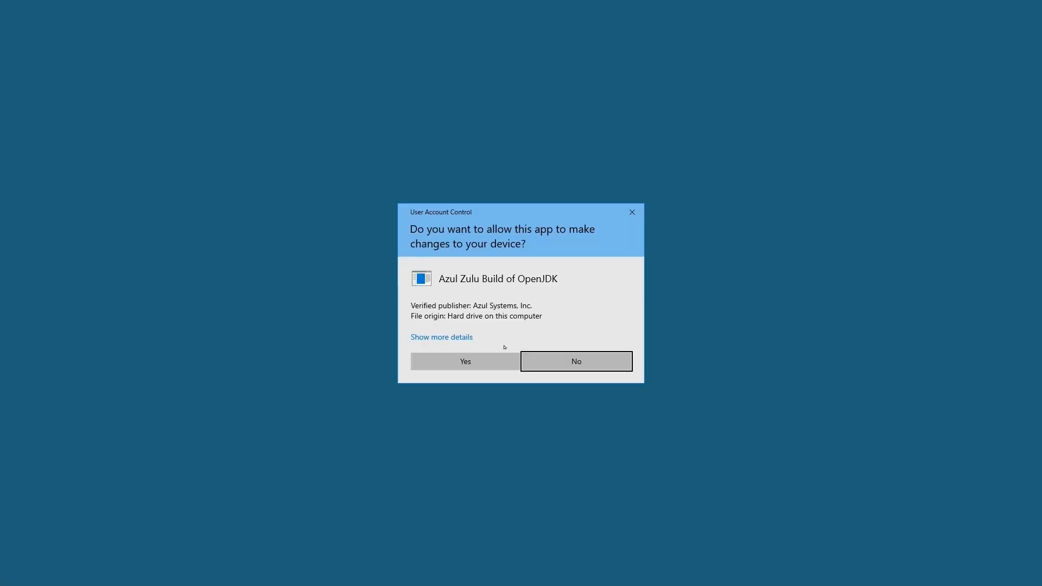
click(504, 359)
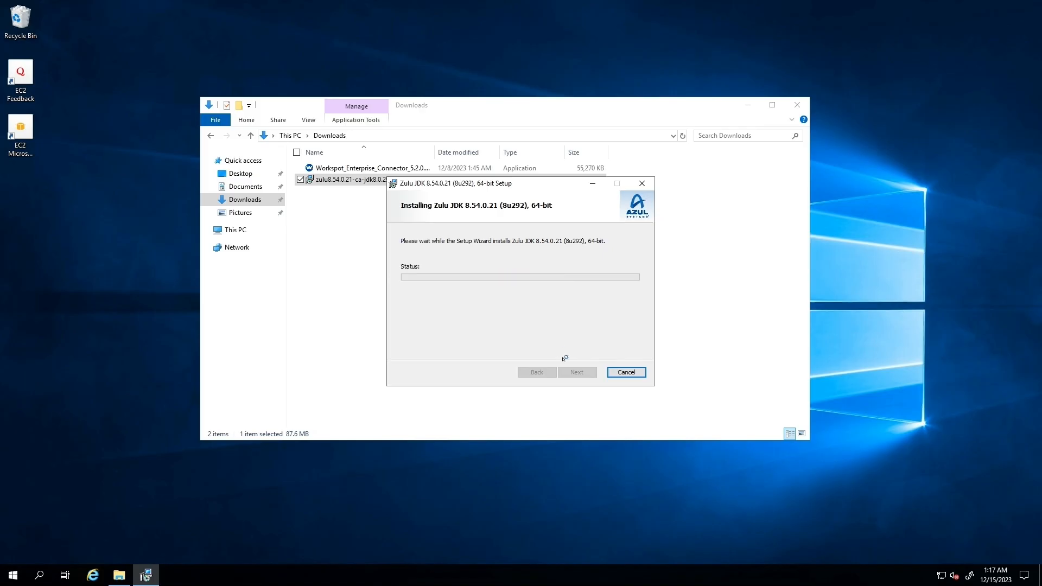
click(572, 372)
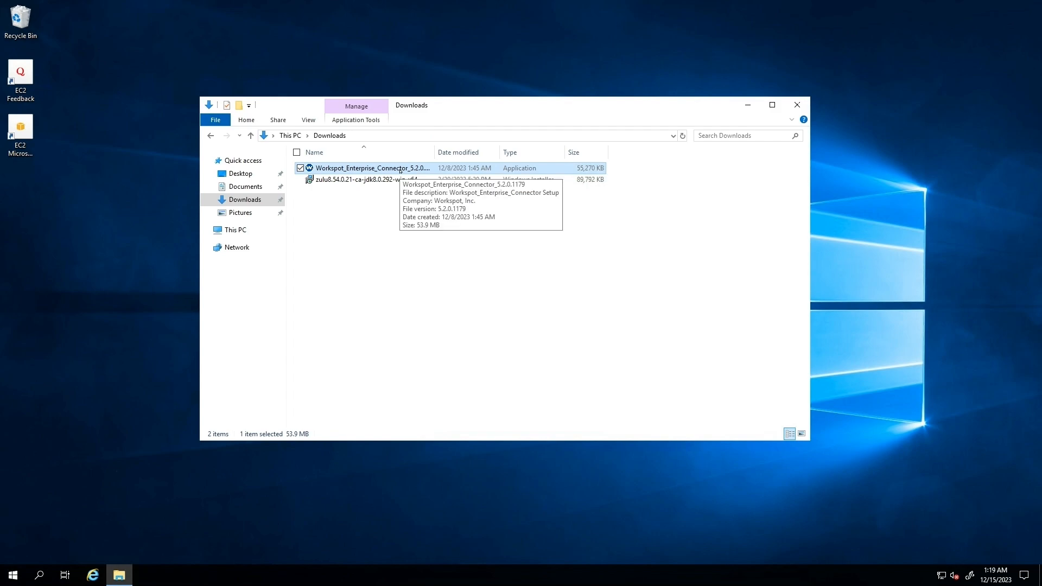
- Launch the Workspot Enterprise Connector installer, accept the licence, and start installation
double_click(400, 170)
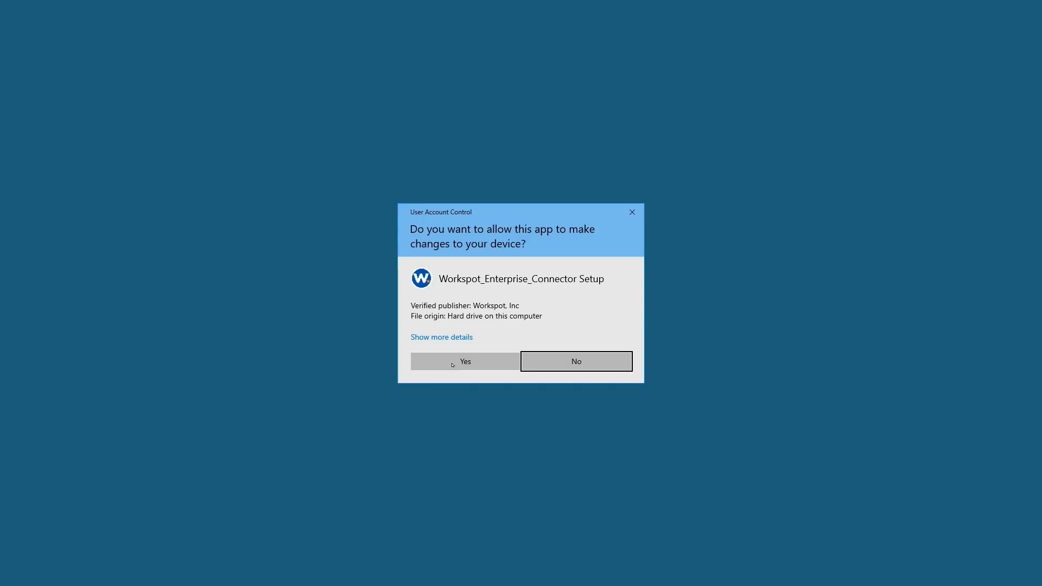
click(453, 364)
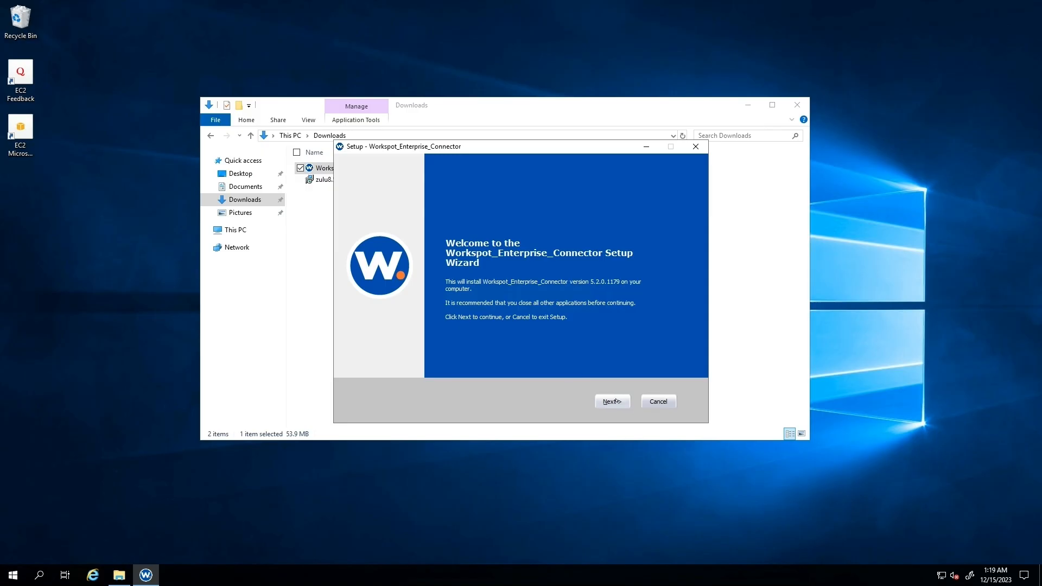
click(617, 401)
click(616, 401)
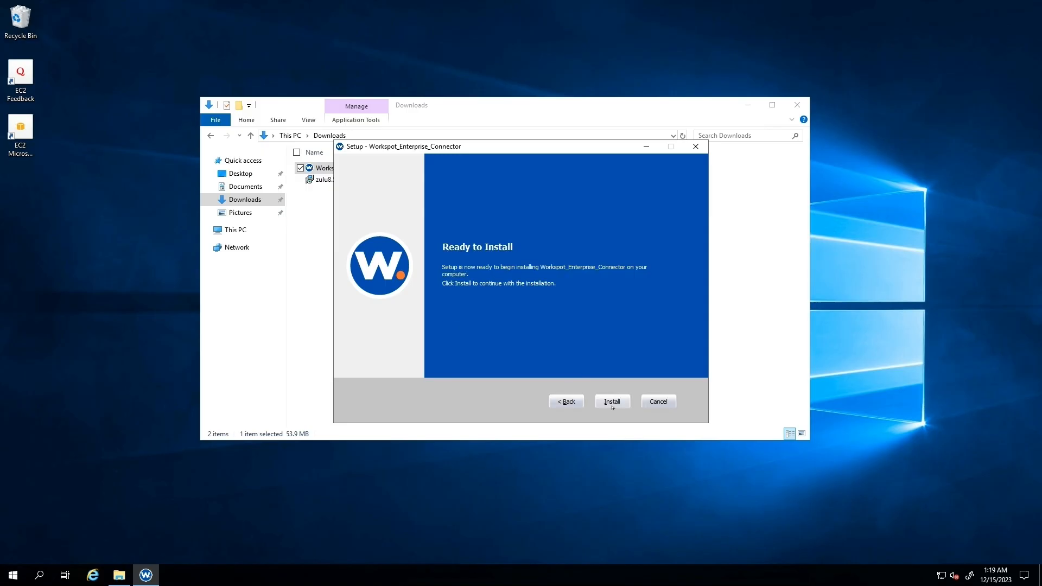
click(614, 403)
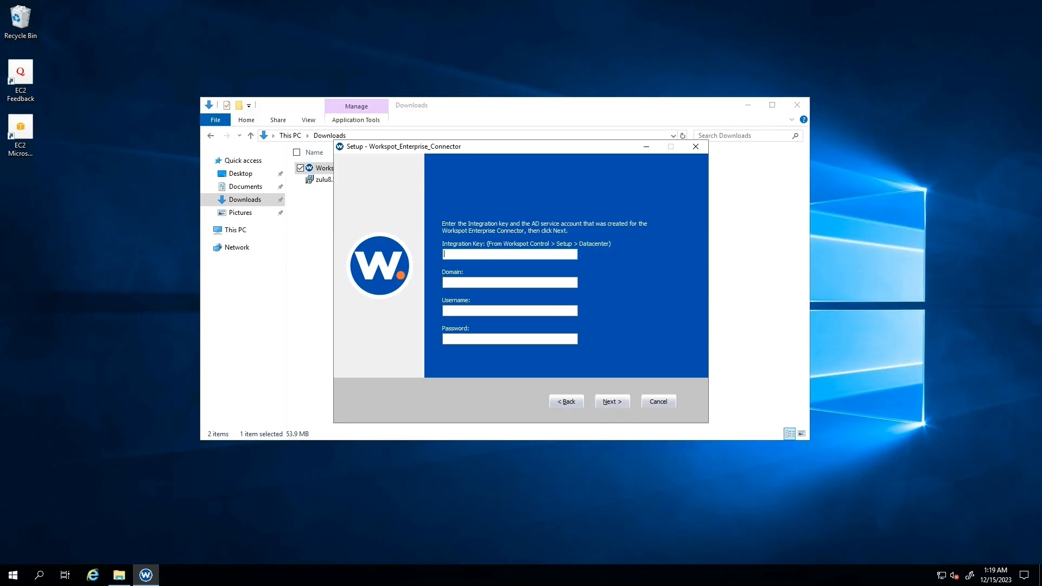
- Enter the integration key, domain wrkspt.aws, service account username and password, then finish setup
key(Tab)
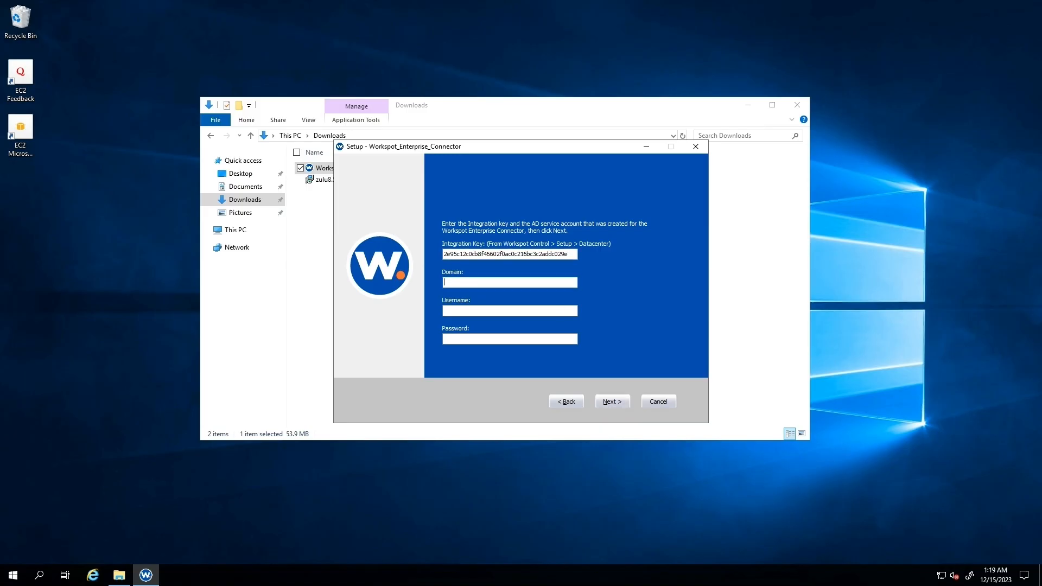
key(Tab)
key(Tab)
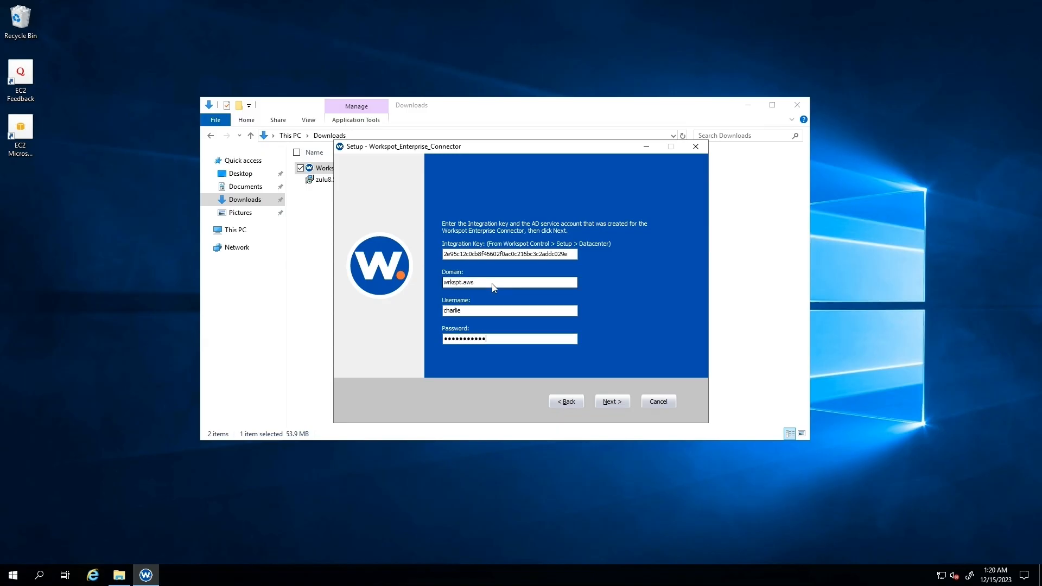
click(619, 399)
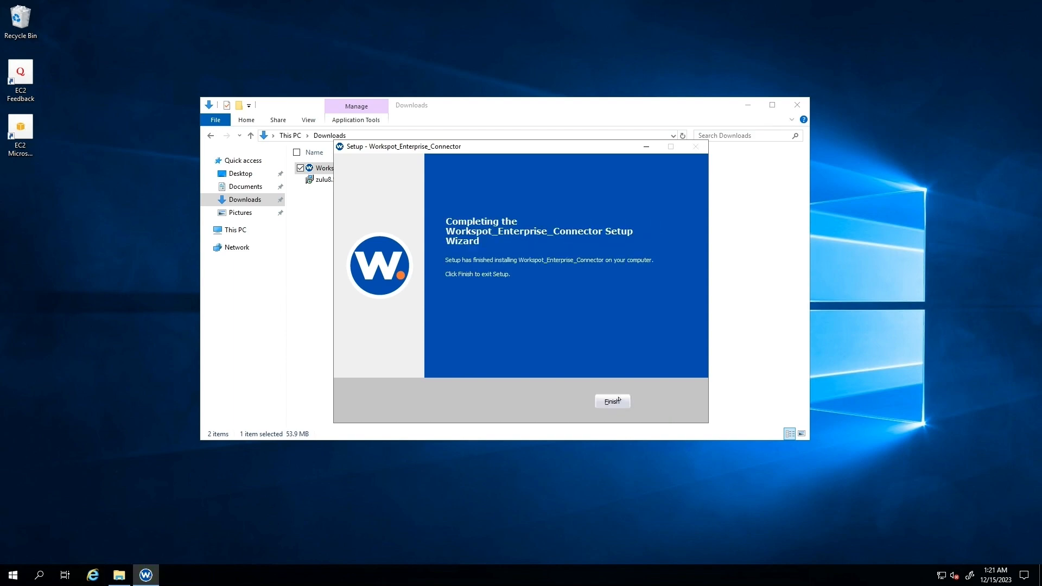
click(619, 399)
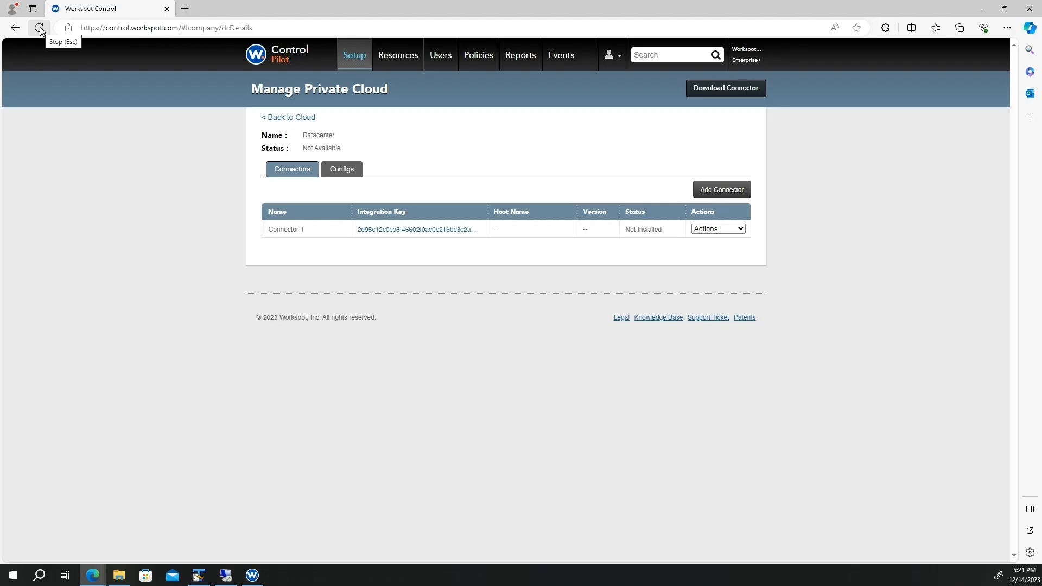
- Reload the page to verify the connector, then save a new Active Directory configuration named AD
click(40, 28)
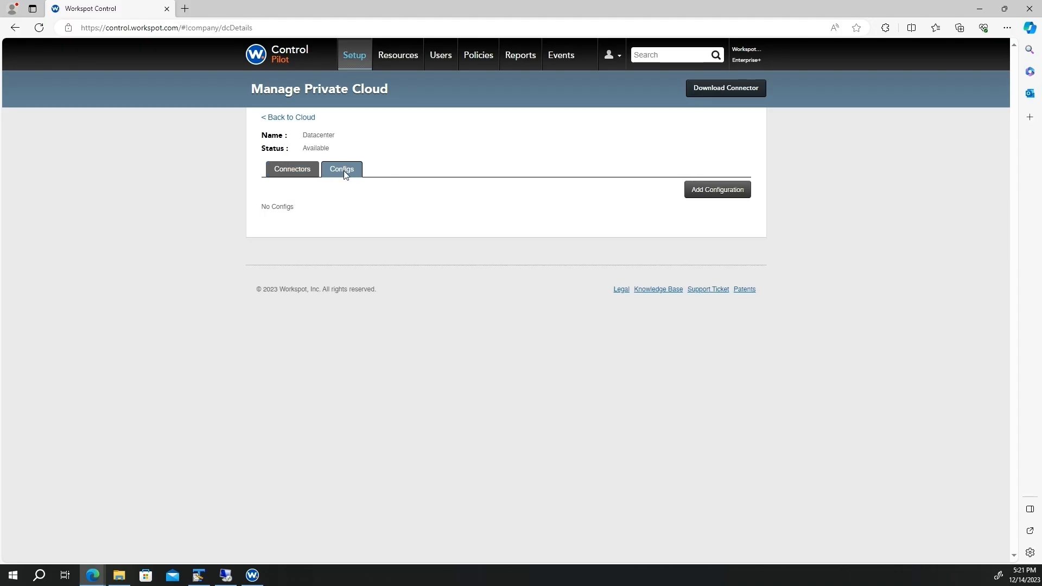
click(721, 195)
click(438, 163)
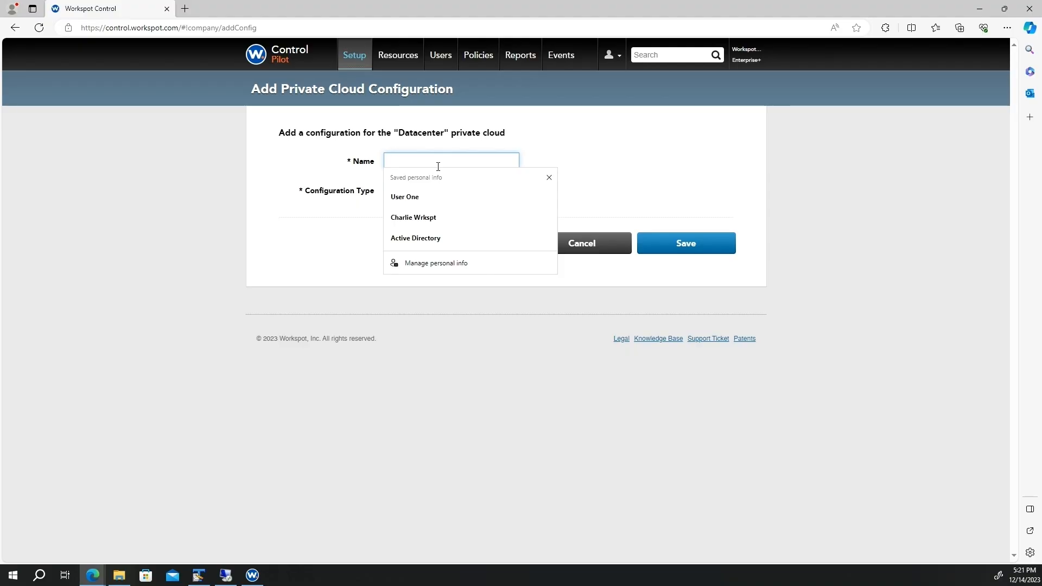
text(AD)
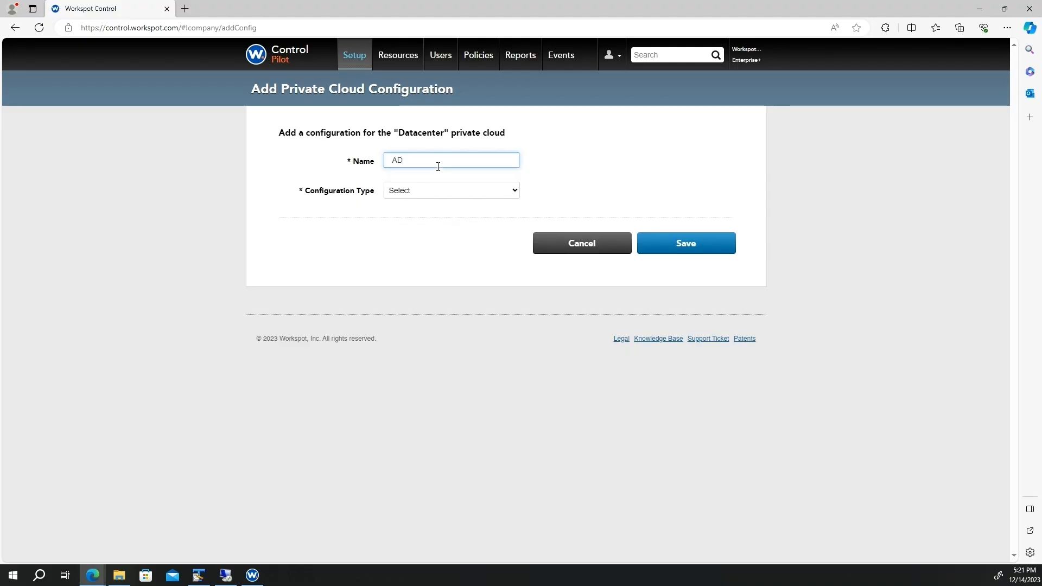
click(437, 189)
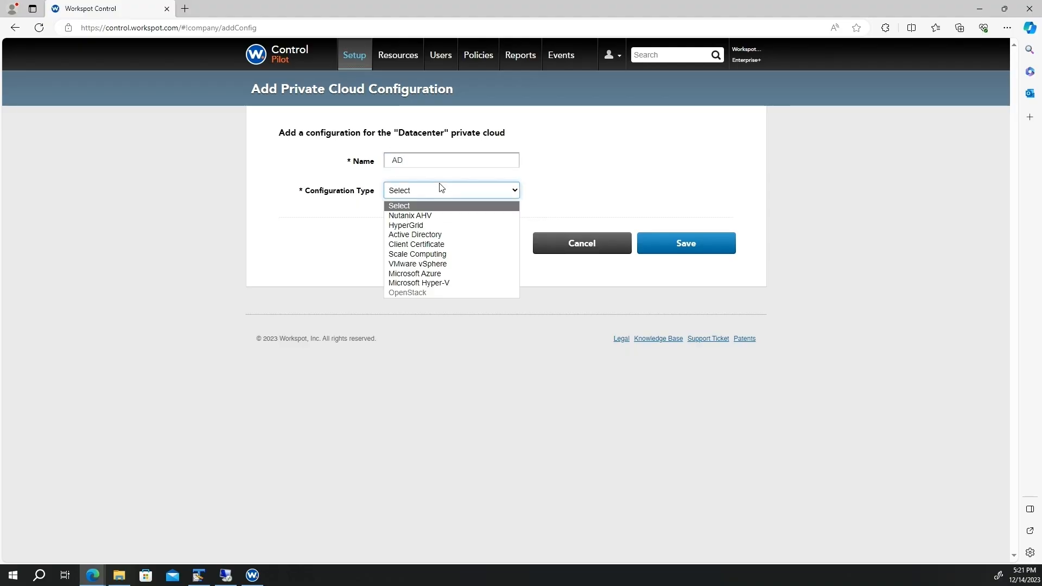
click(444, 237)
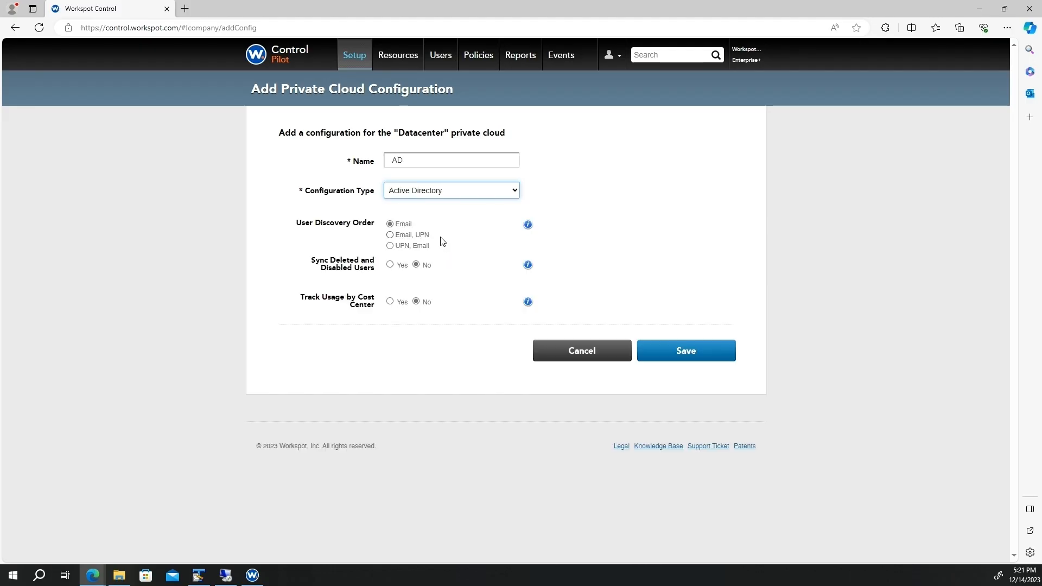
click(703, 360)
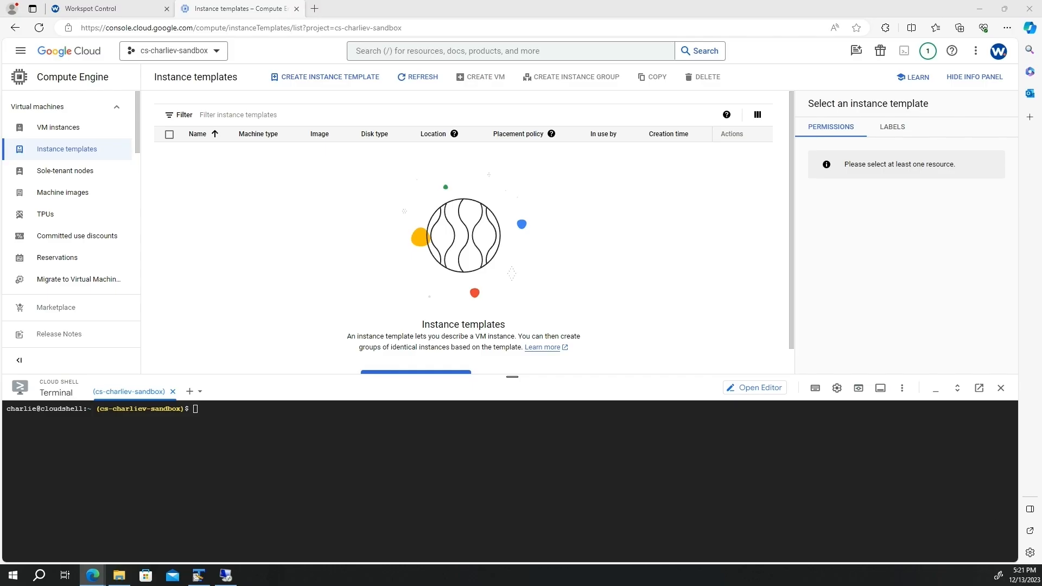
- Run the gcloud compute images import command to create cv-baseimage from the Windows 11 VHD
key(alt+Tab)
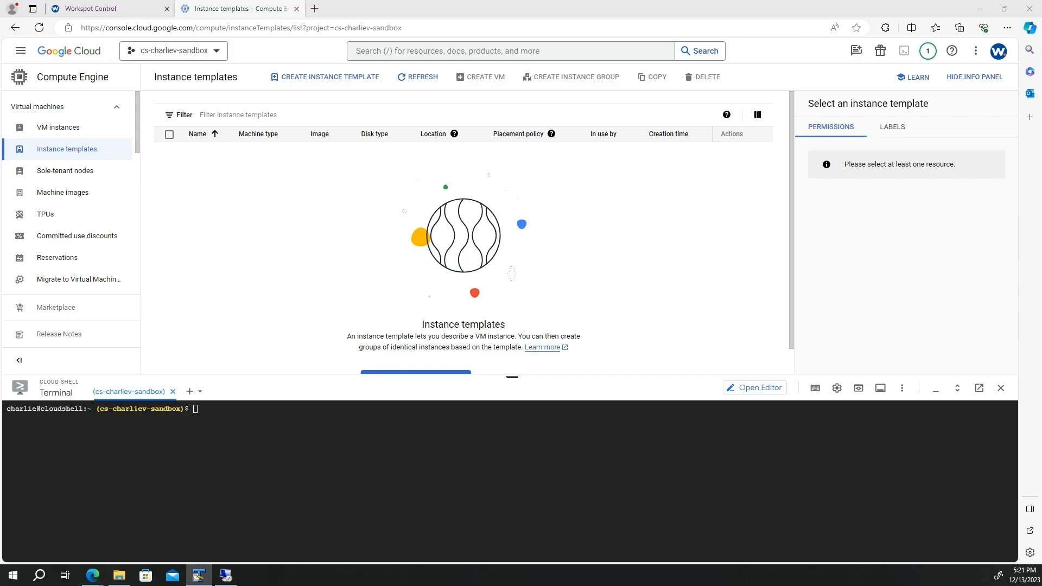
click(626, 483)
text(gcloud compute images import cv-baseimage --os=windows-11-x64-byol --source-file="gs://charlie-vhds/win11-22h2.vhd" --project "cs-charliev-sandbox" --network=cs-charlie-vpc-1 --subnet=cs-charlie-subnet-1-usc)
key(Return)
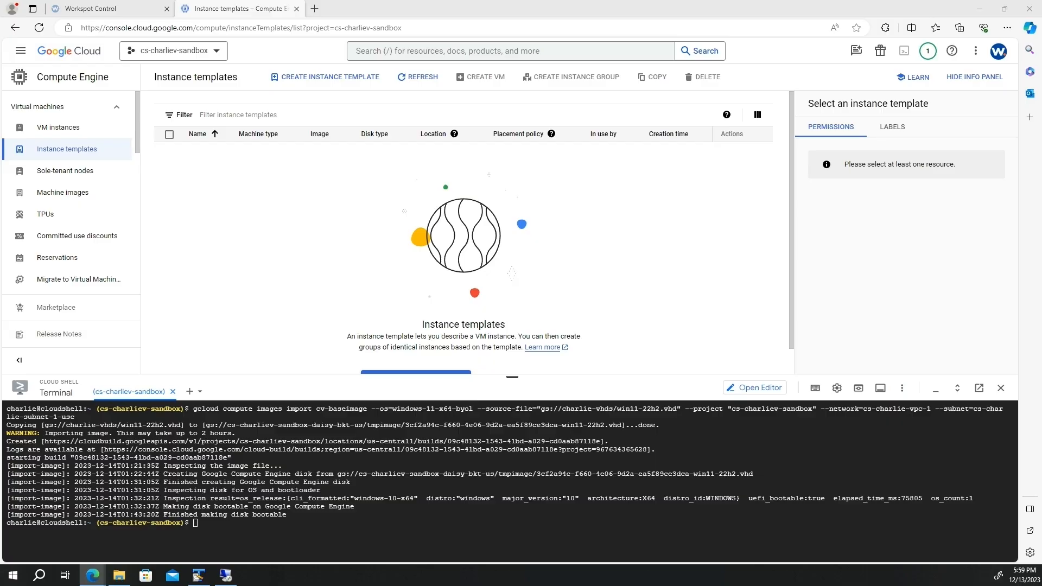
- Run gcloud compute instances create to build the gcptemplate VM from the image
click(382, 497)
key(ctrl+v)
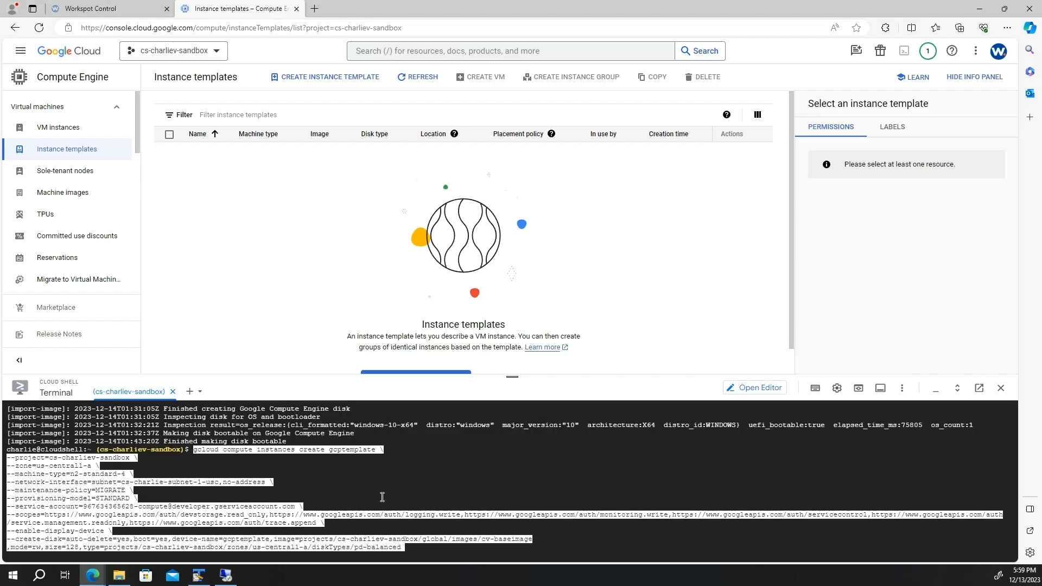
key(Return)
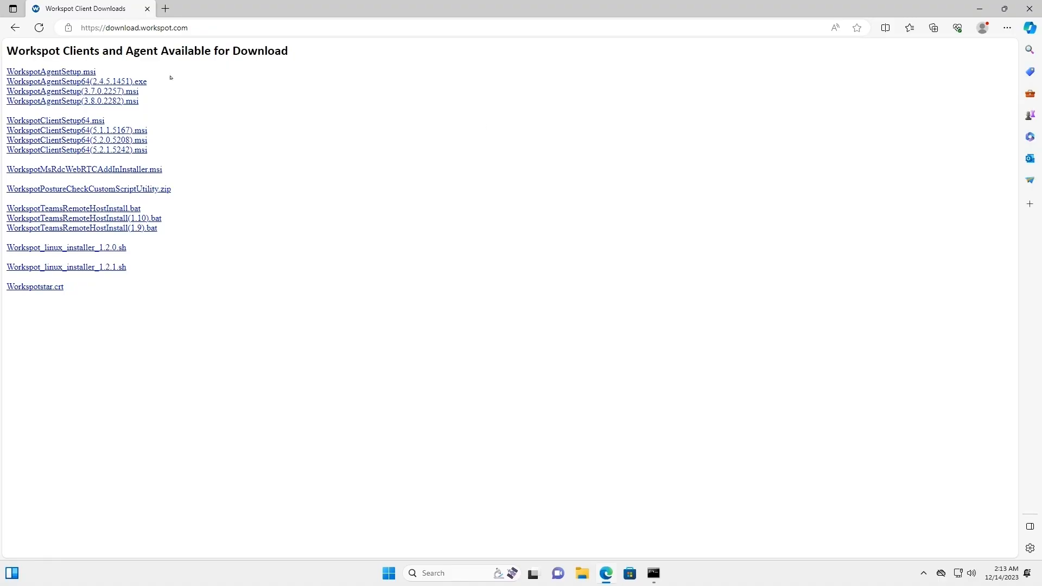
- Download WorkspotAgentSetup.msi and install the Workspot agent from the administrator command prompt
click(58, 75)
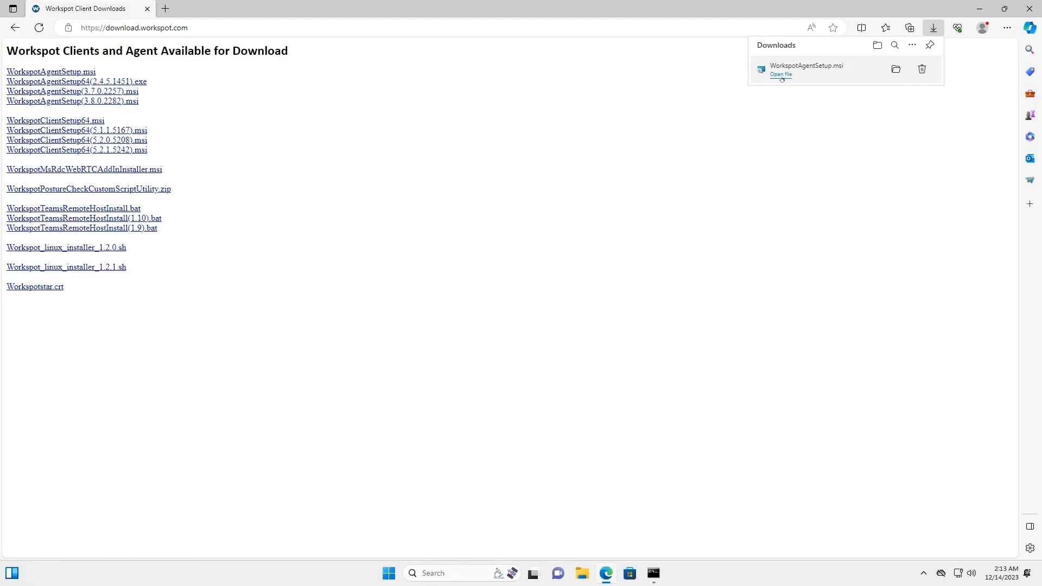
click(654, 573)
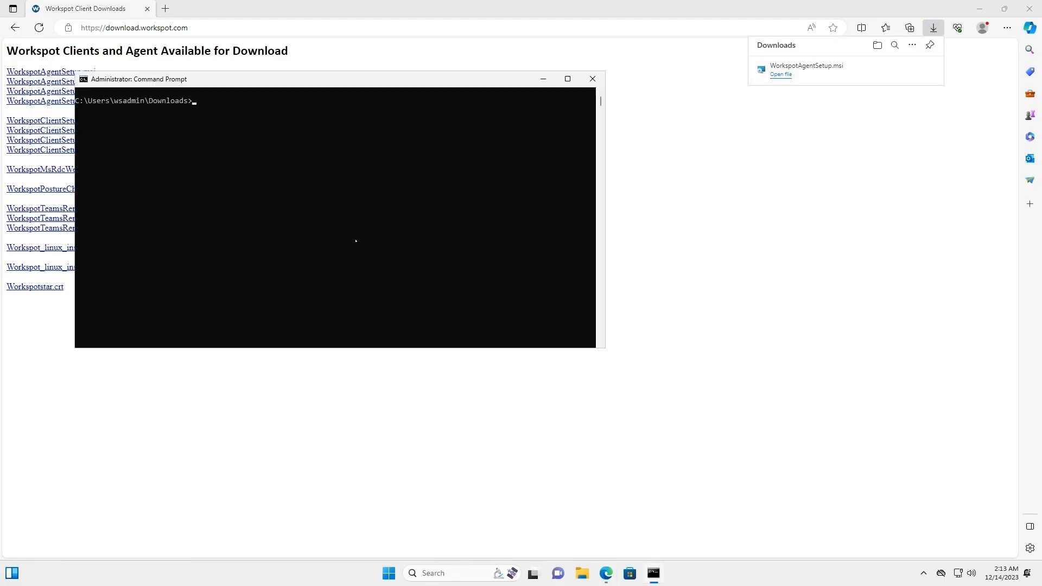
text(WorkspotAgentSetup.msi)
key(Return)
click(594, 369)
click(433, 325)
click(576, 369)
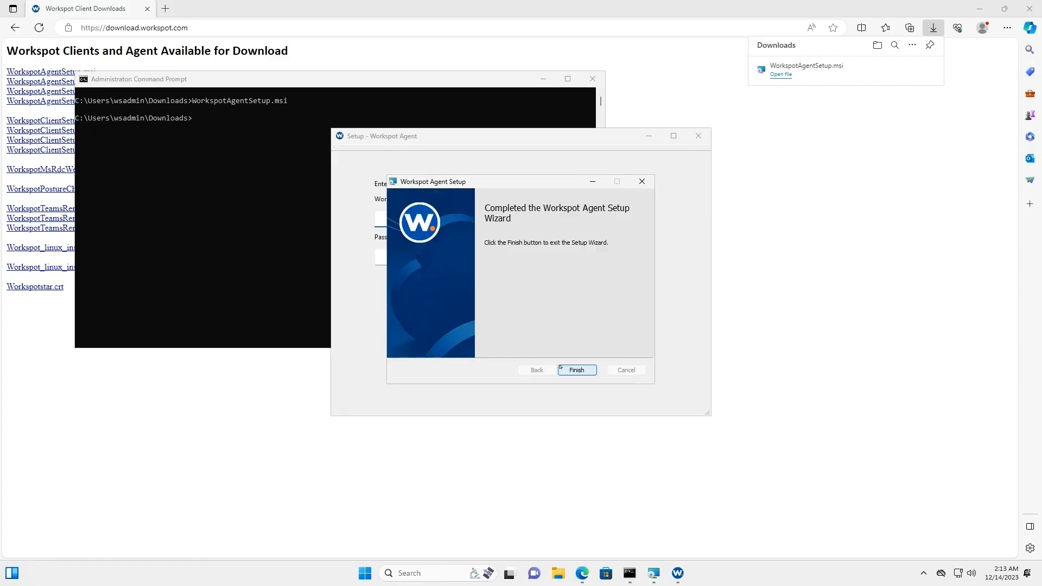
click(578, 369)
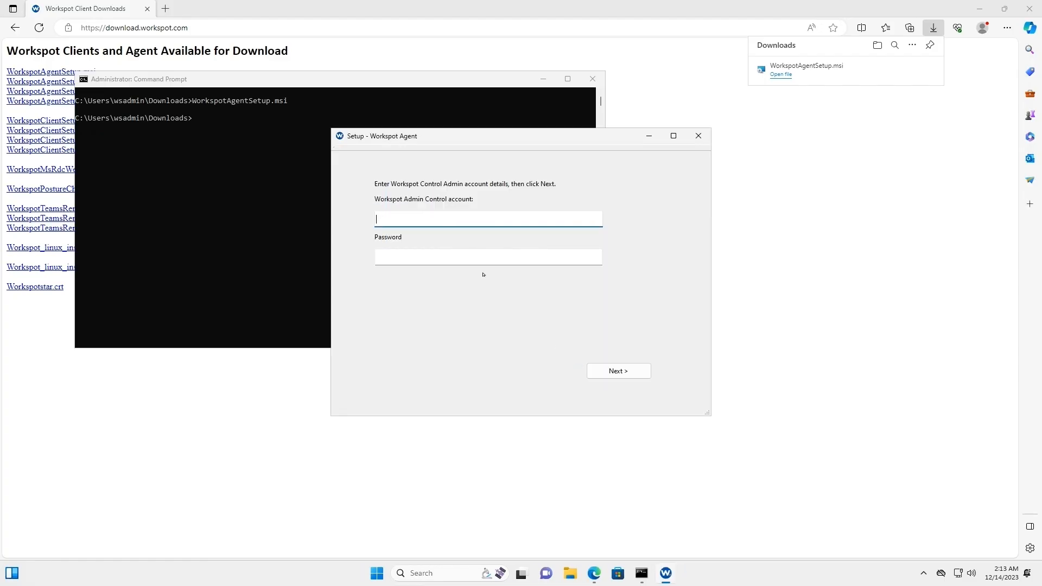
- Register the template with the Workspot Control admin account and password, and close setup
key(Tab)
text(•••••••••••••••)
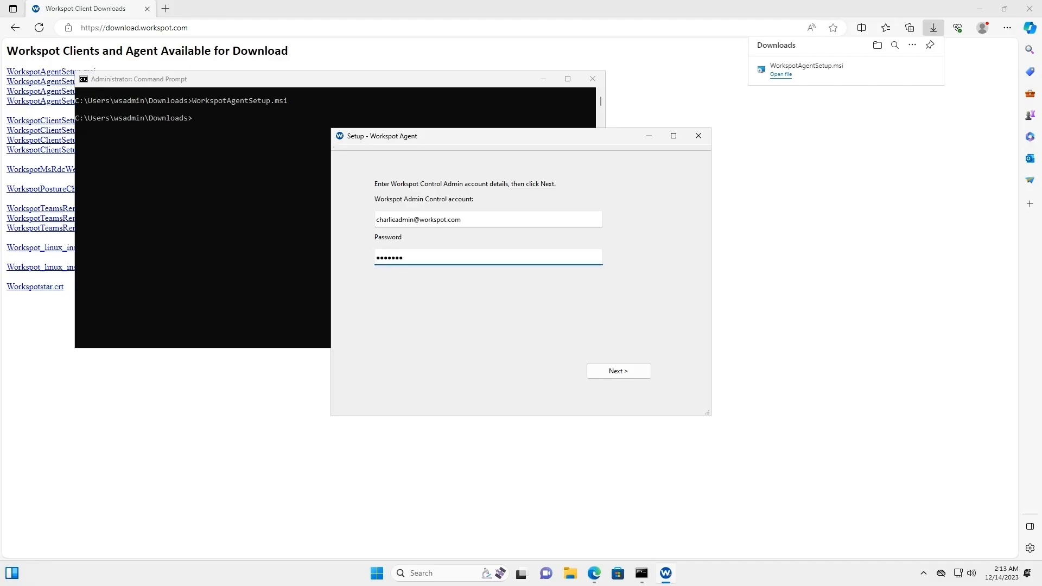
click(636, 370)
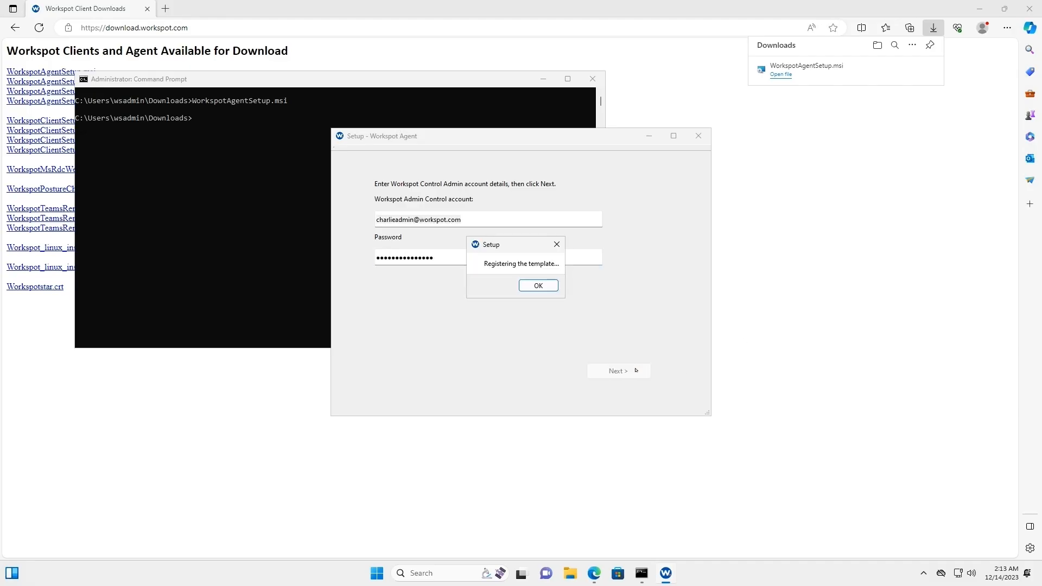
click(534, 286)
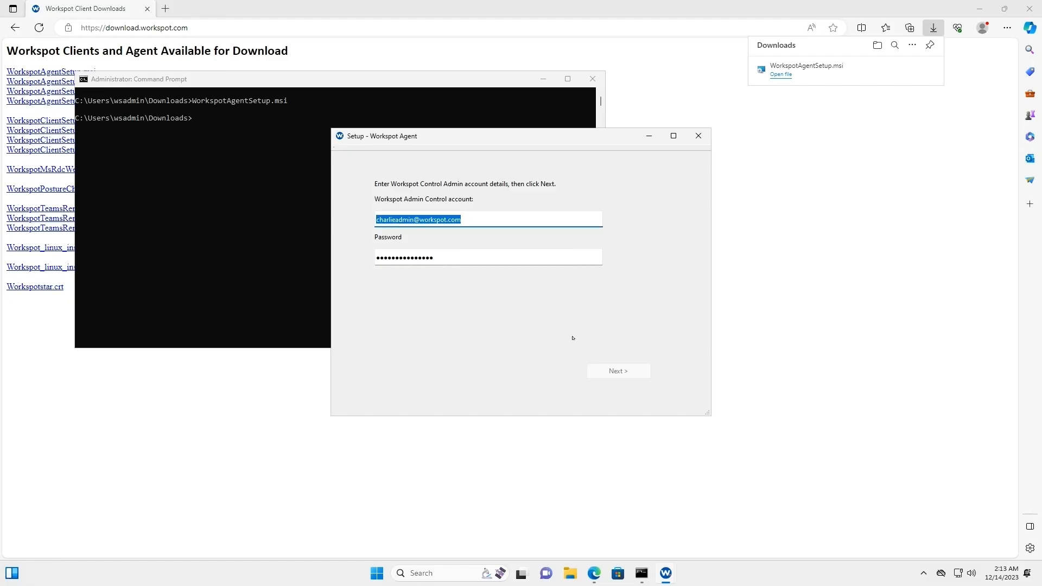
key(Return)
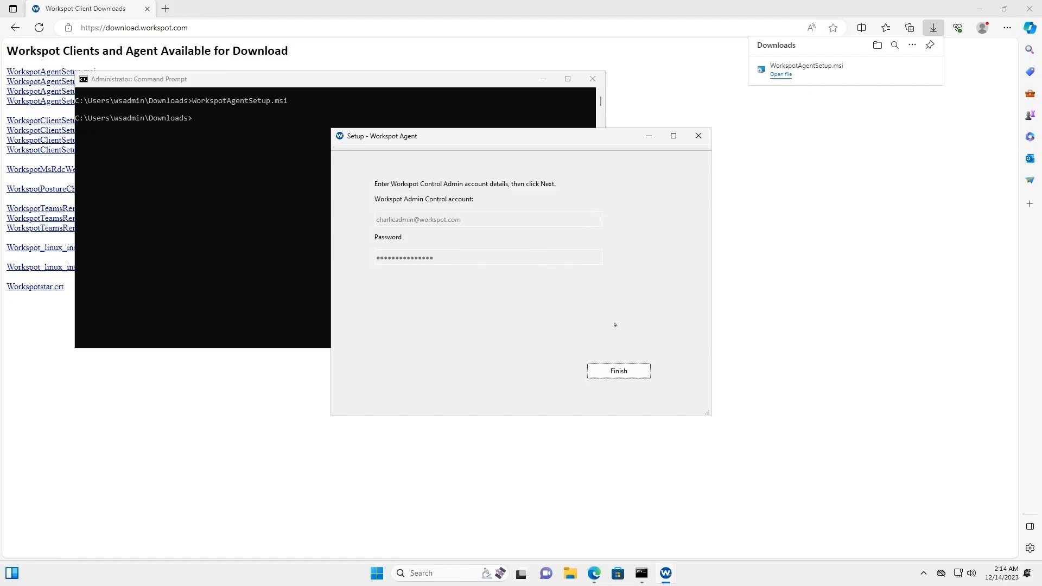
click(612, 371)
- Open C:\ProgramData\WorkspotAgent in File Explorer, granting access to the folder
key(super+e)
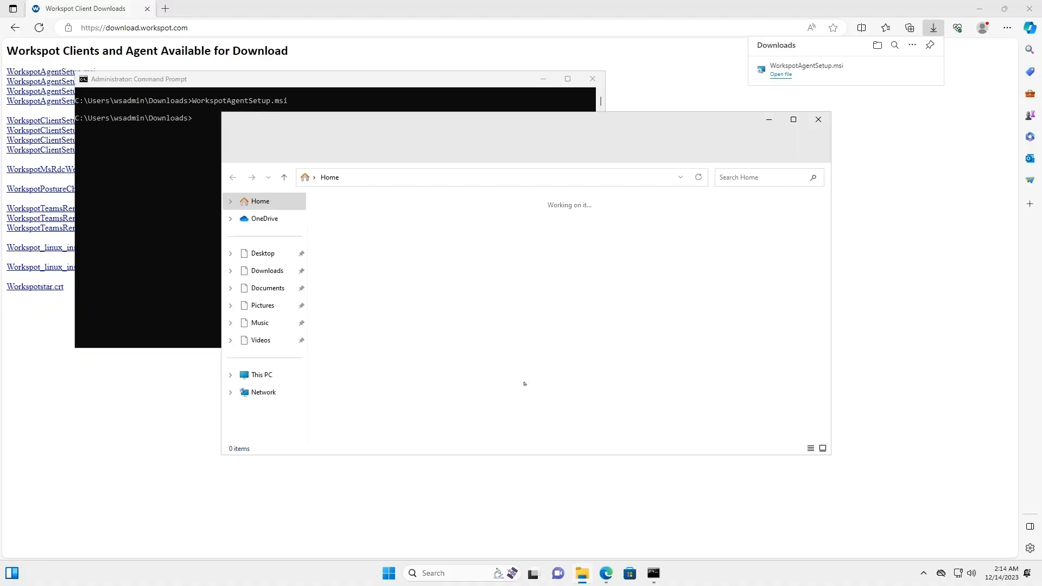
click(273, 376)
double_click(391, 227)
click(411, 180)
key(End)
text(progra)
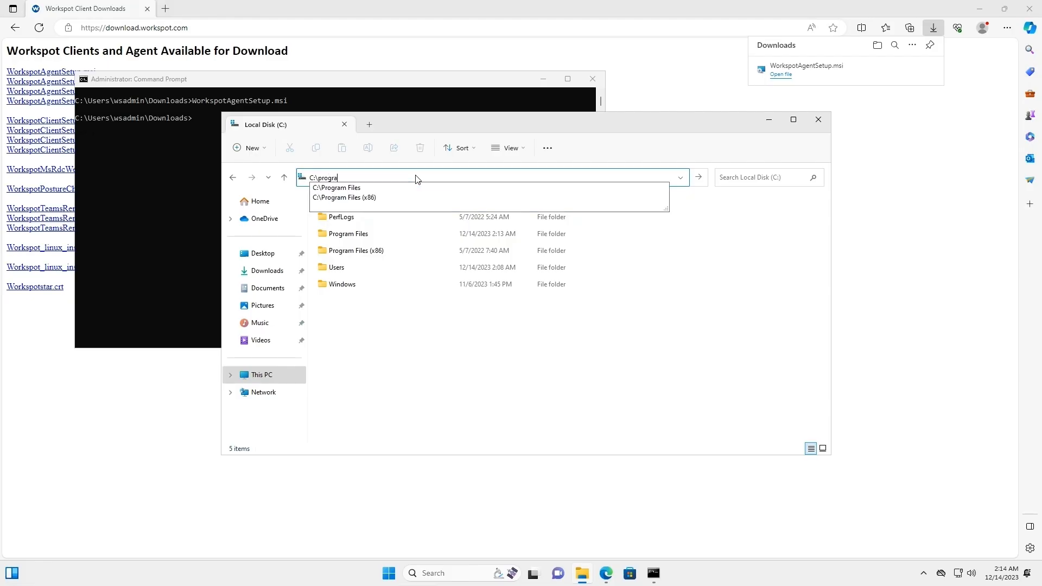
text(mdata\wor)
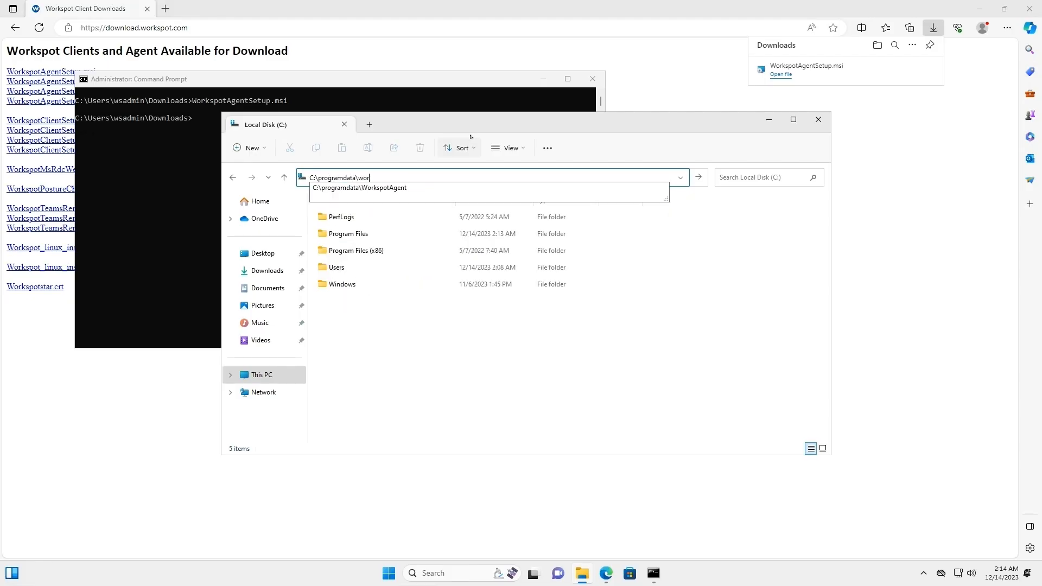
click(400, 188)
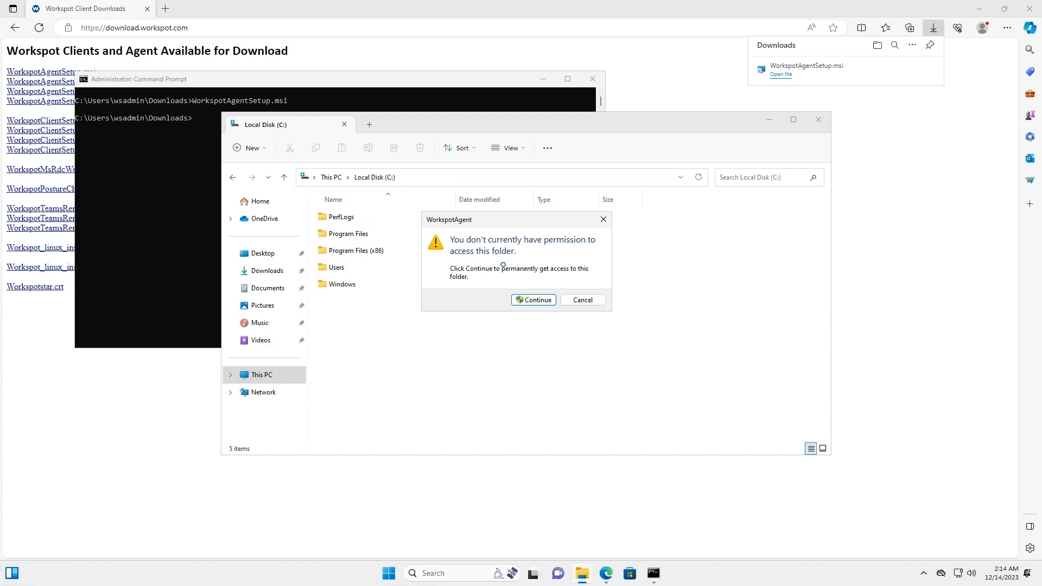
click(526, 298)
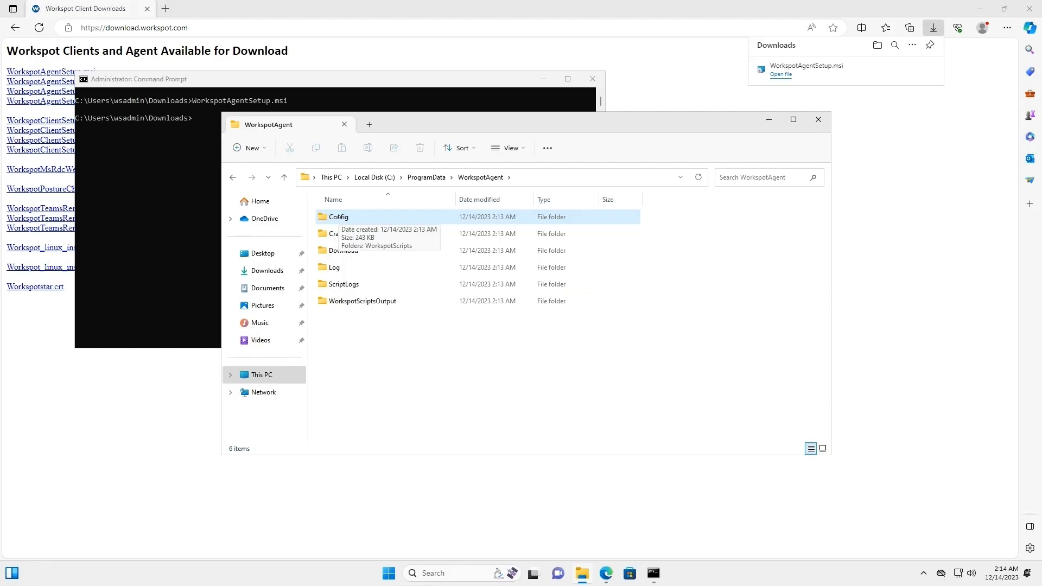
- In the Config folder's Security properties, allow Administrators Full control and apply it
right_click(339, 217)
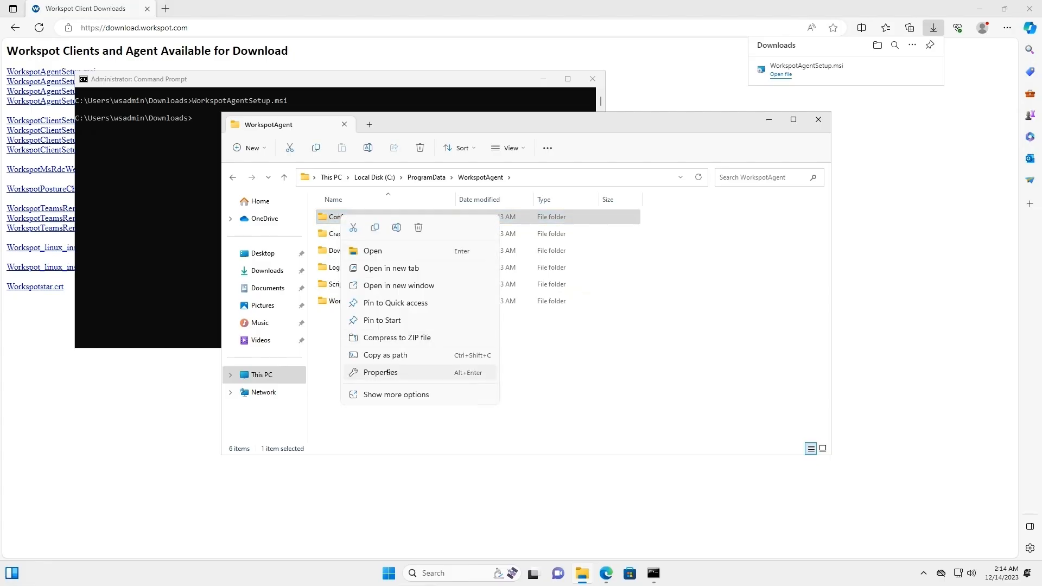
click(388, 373)
click(411, 241)
click(412, 303)
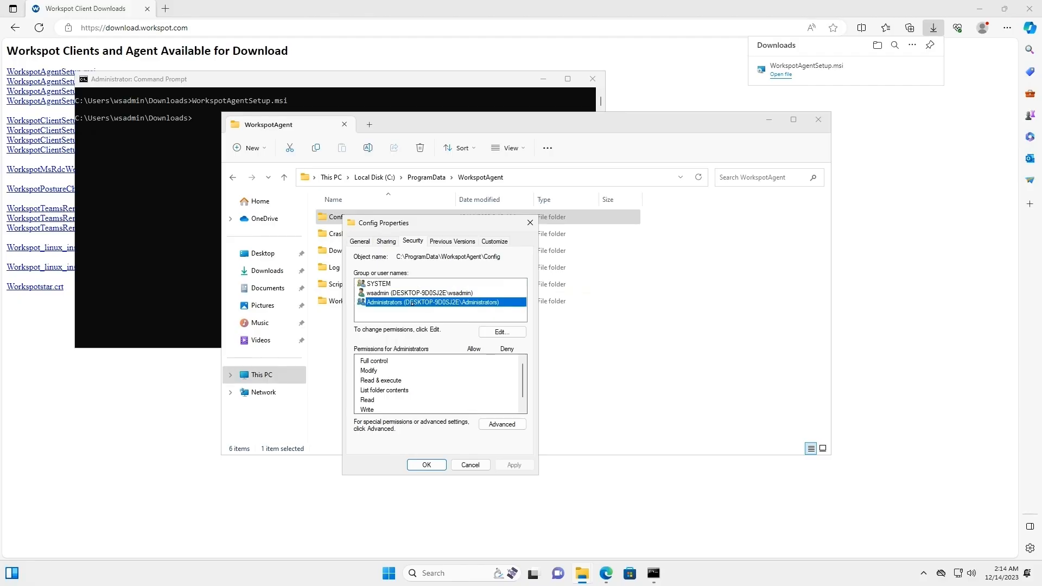
click(490, 332)
click(407, 344)
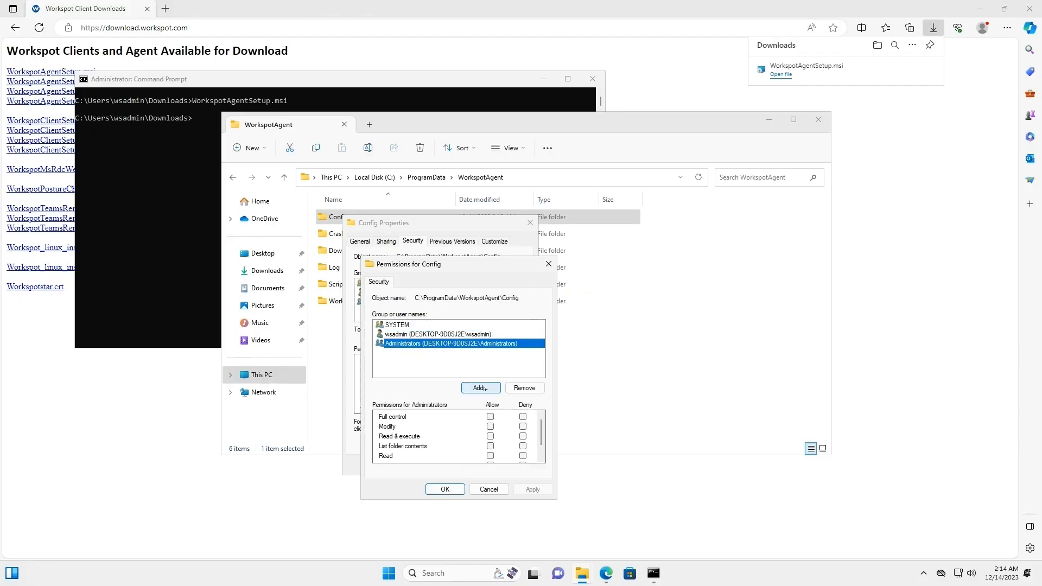
click(490, 417)
click(533, 489)
click(450, 488)
click(446, 462)
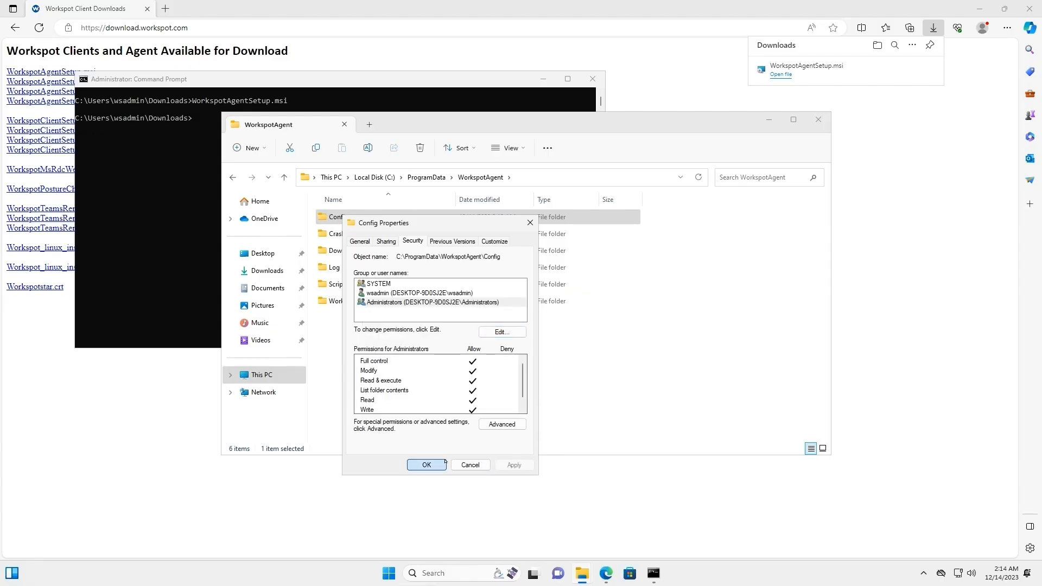
- Launch WorkspotConfigEditor from Program Files\WorkspotAgent, dismissing the missing-config warning
click(373, 178)
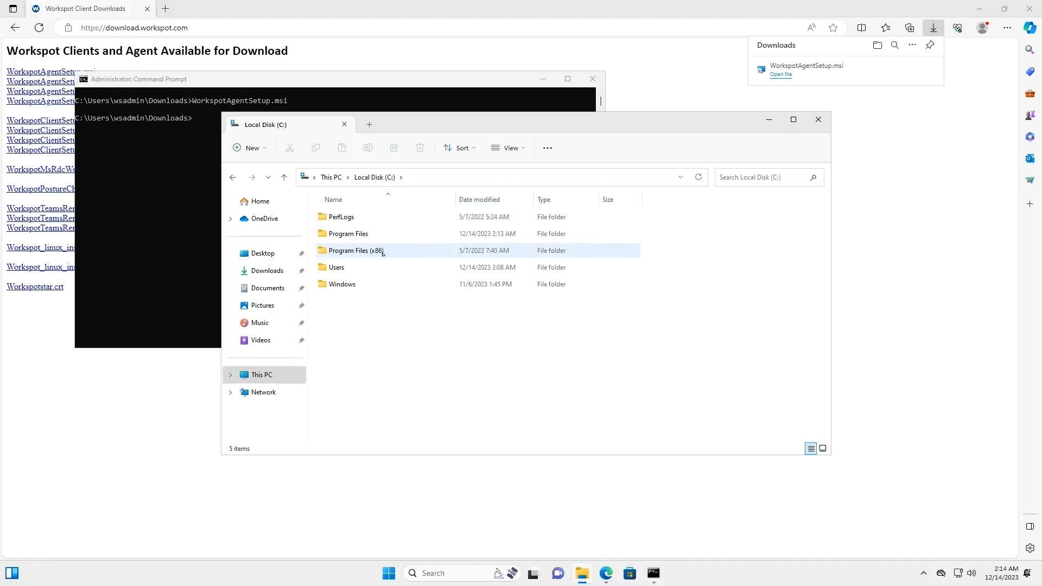
double_click(371, 234)
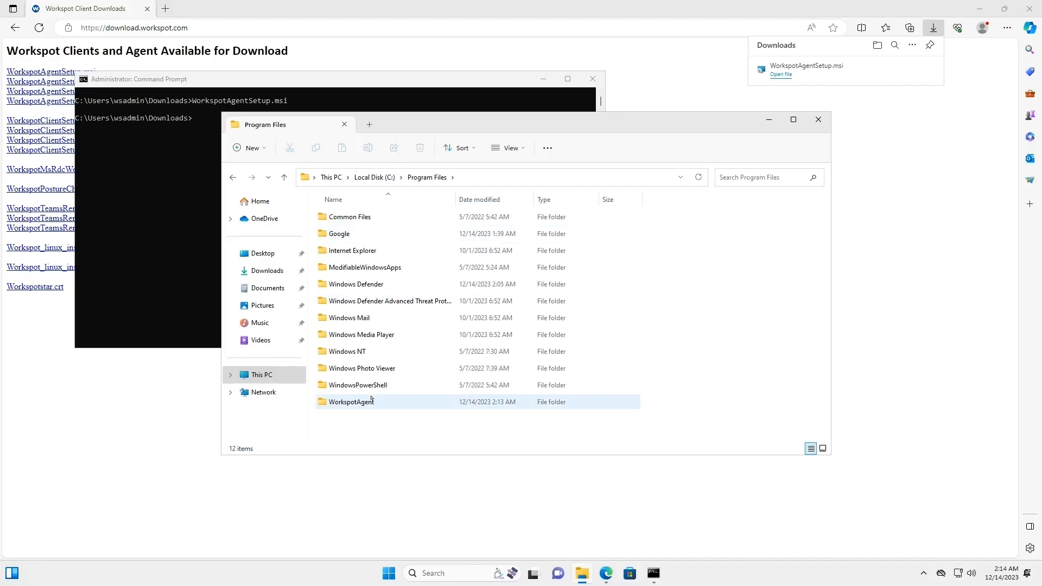
double_click(371, 400)
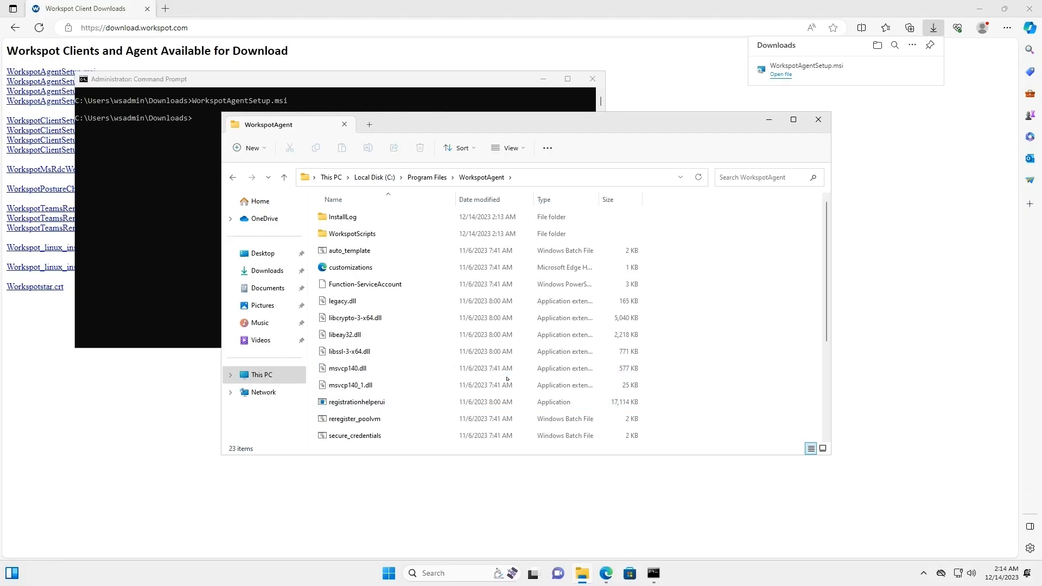
scroll(507, 379, down, 3)
double_click(364, 435)
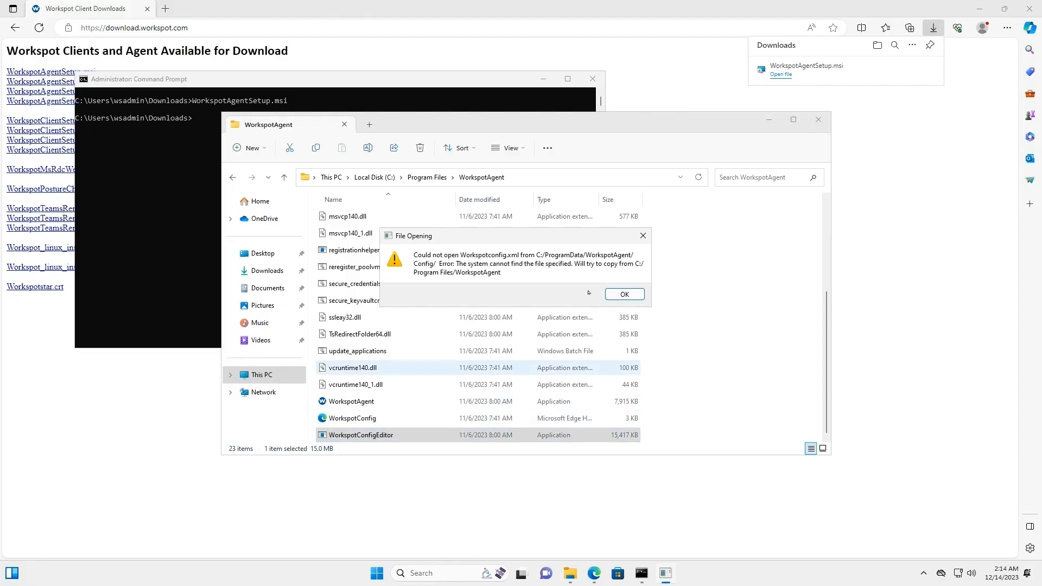
click(622, 294)
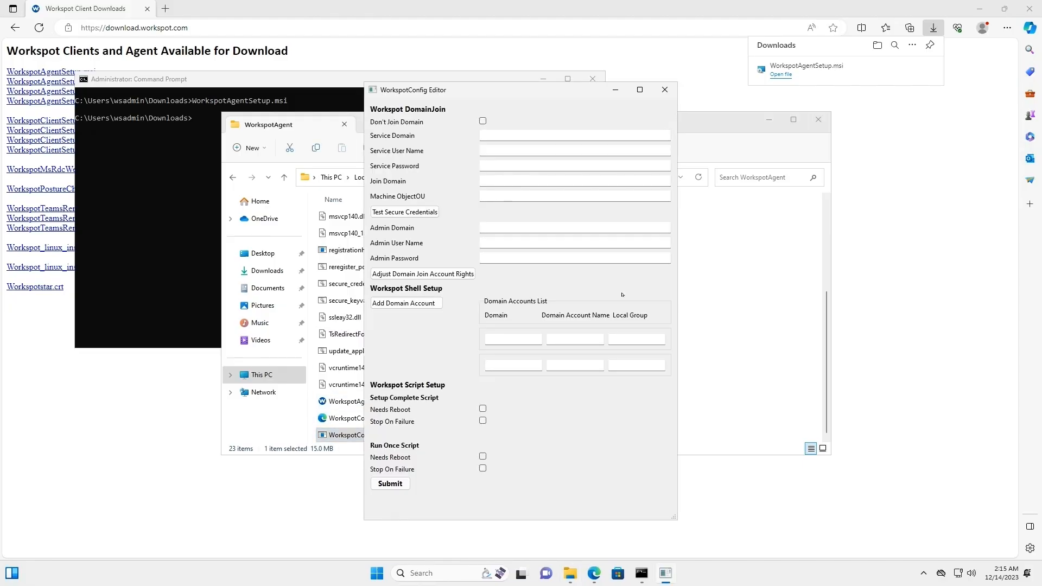
- Fill in Service Domain cv-wrkspt-gcp.local with the service account user name and password
click(545, 135)
text(cv-wrkspt-gcp.local)
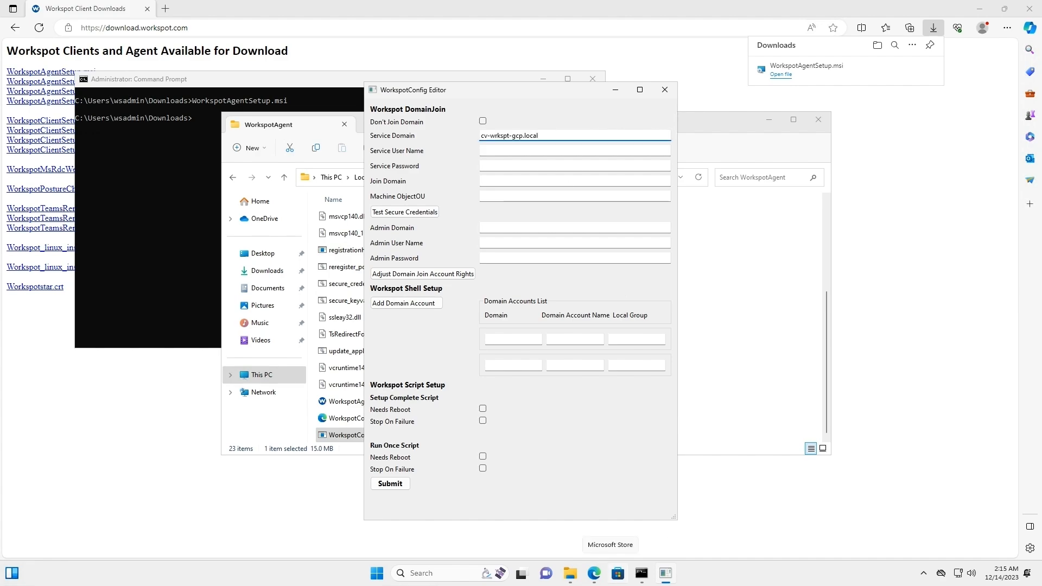
key(Tab)
text(setupadmin)
mouse_move(642, 573)
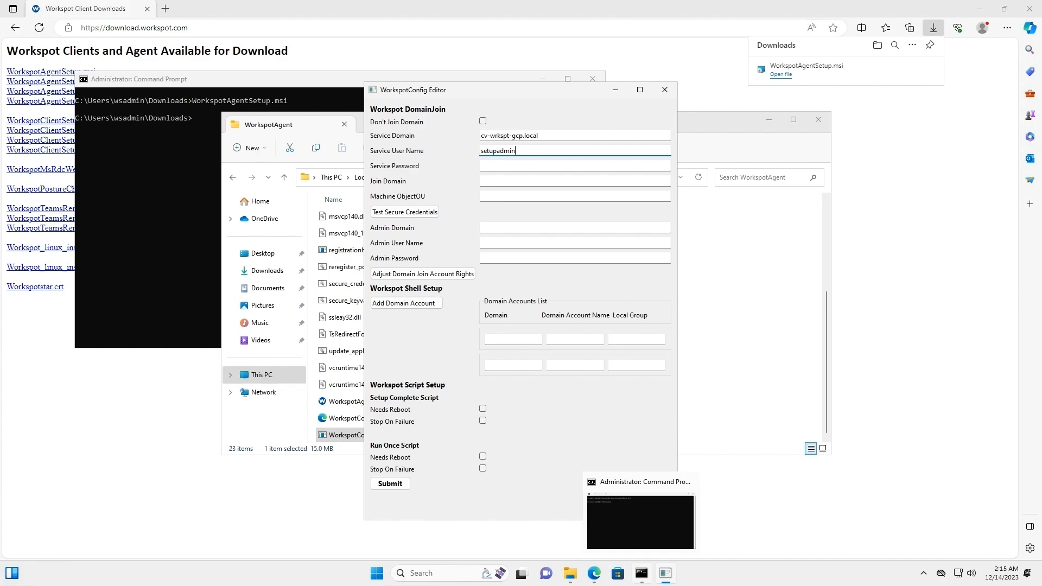
key(Tab)
key(ctrl+v)
- Set Join Domain cv-wrkspt-gcp.local and Machine ObjectOU OU=Computers,OU=Cloud,DC=cv-wrkspt-gcp,DC=local, then submit
key(shift+Tab)
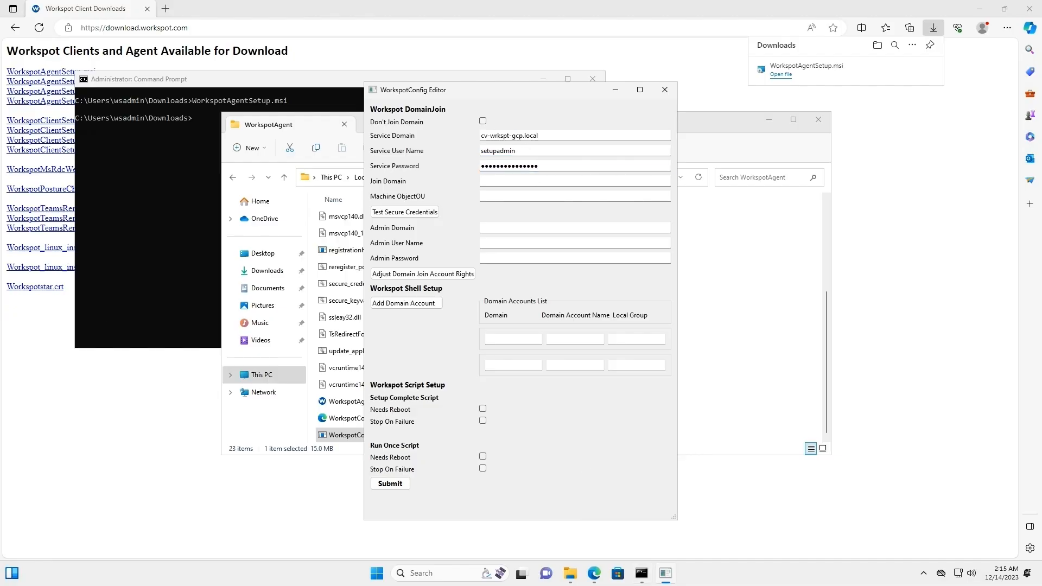
key(shift+Tab)
key(ctrl+c)
key(Tab)
key(Tab)
key(Tab)
key(ctrl+v)
mouse_move(595, 573)
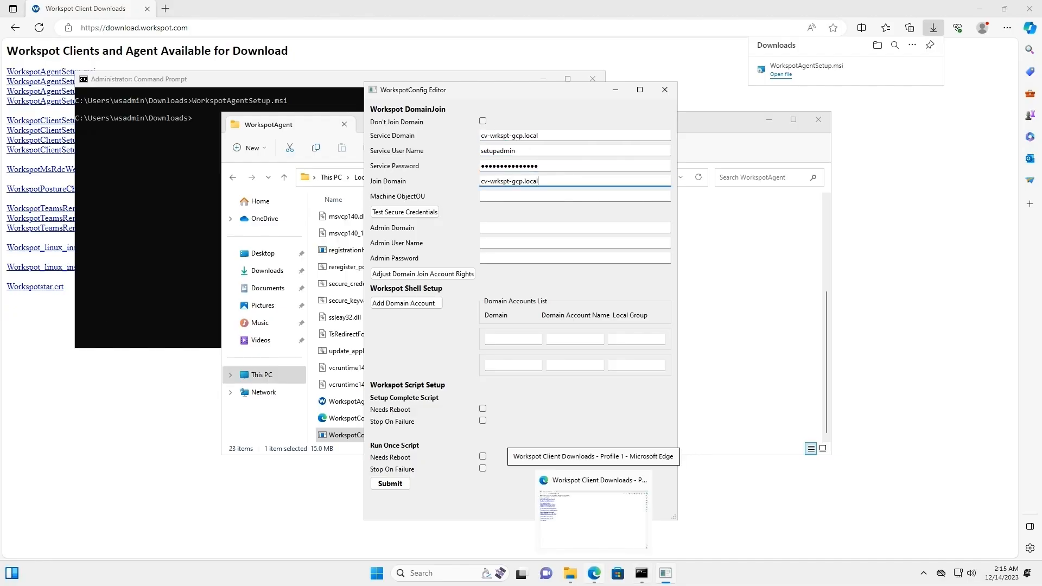
click(533, 194)
key(ctrl+v)
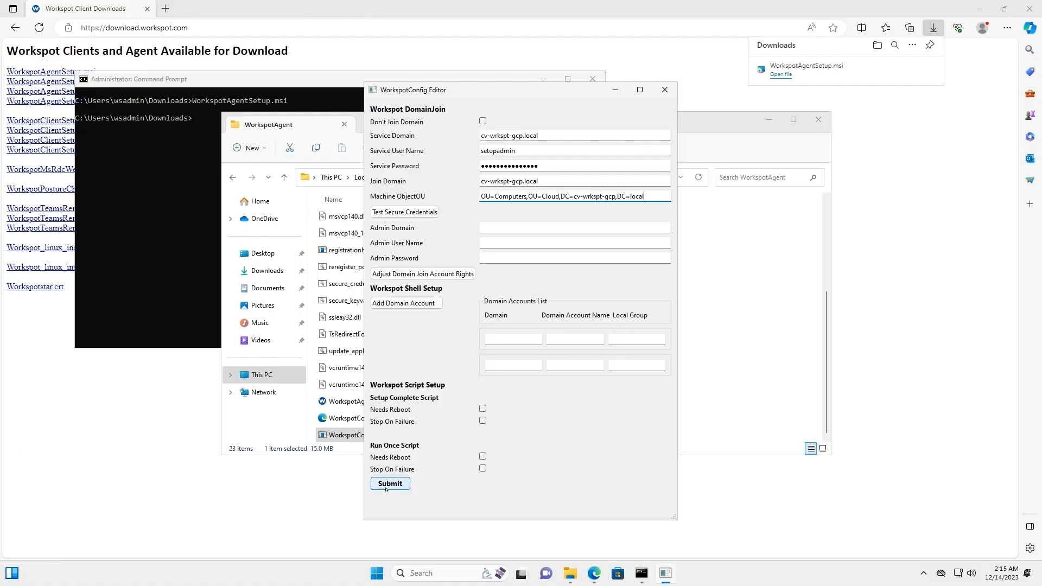
click(389, 484)
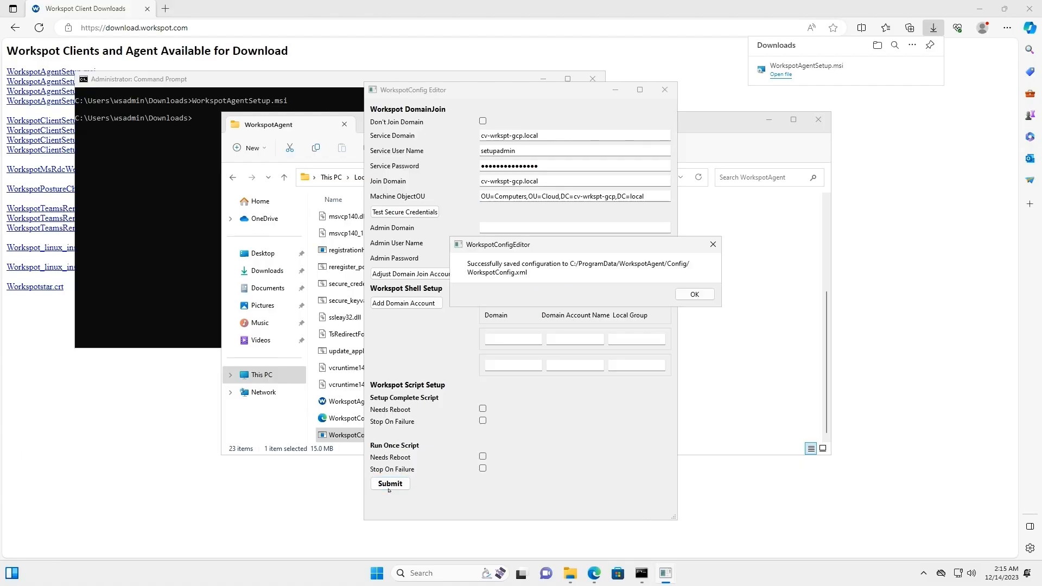
click(699, 297)
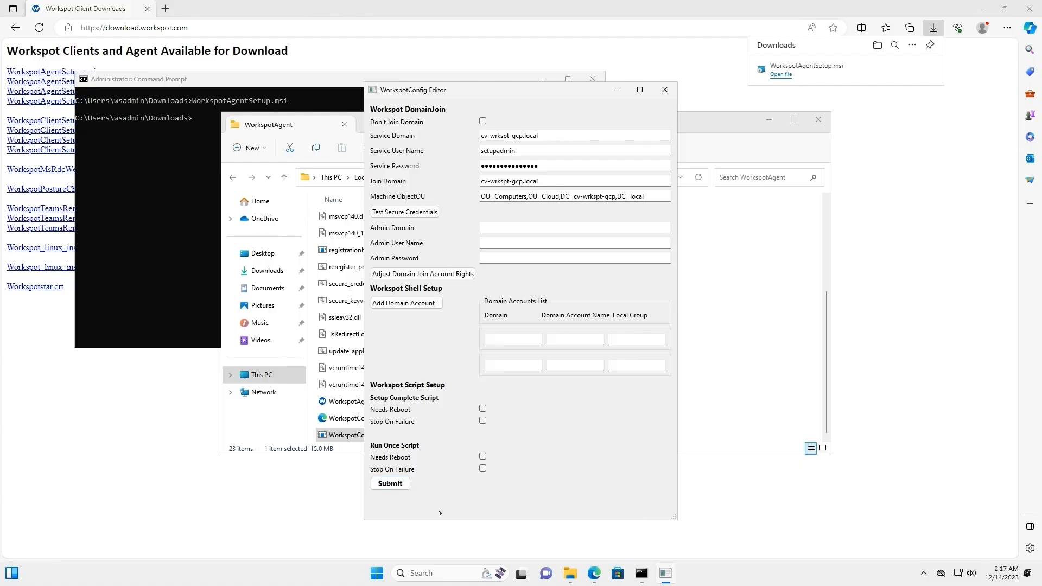
click(377, 573)
- Shut down Windows from the Start power menu and dismiss the Remote Desktop session-ended message
click(655, 536)
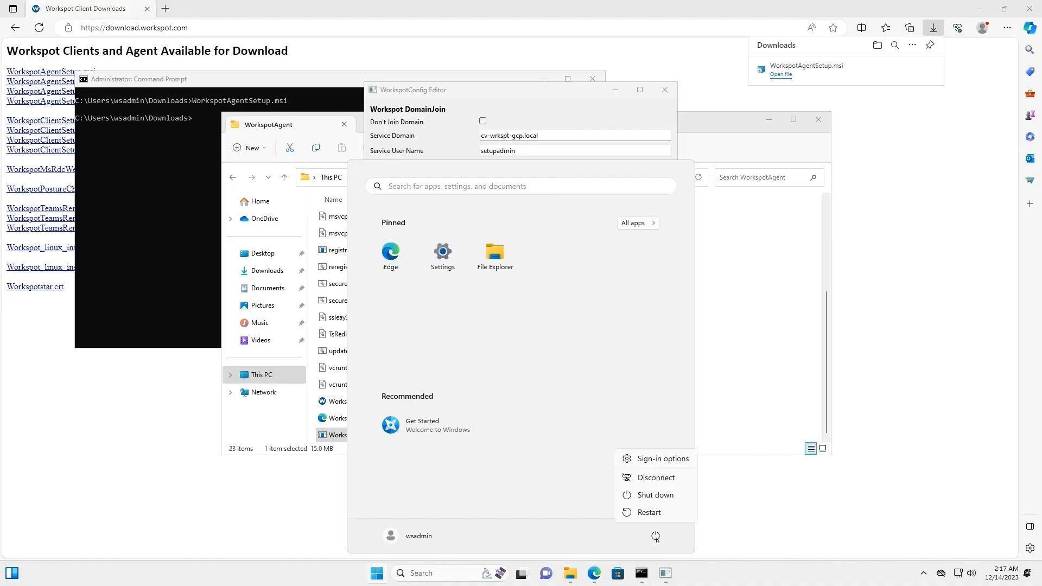
click(654, 495)
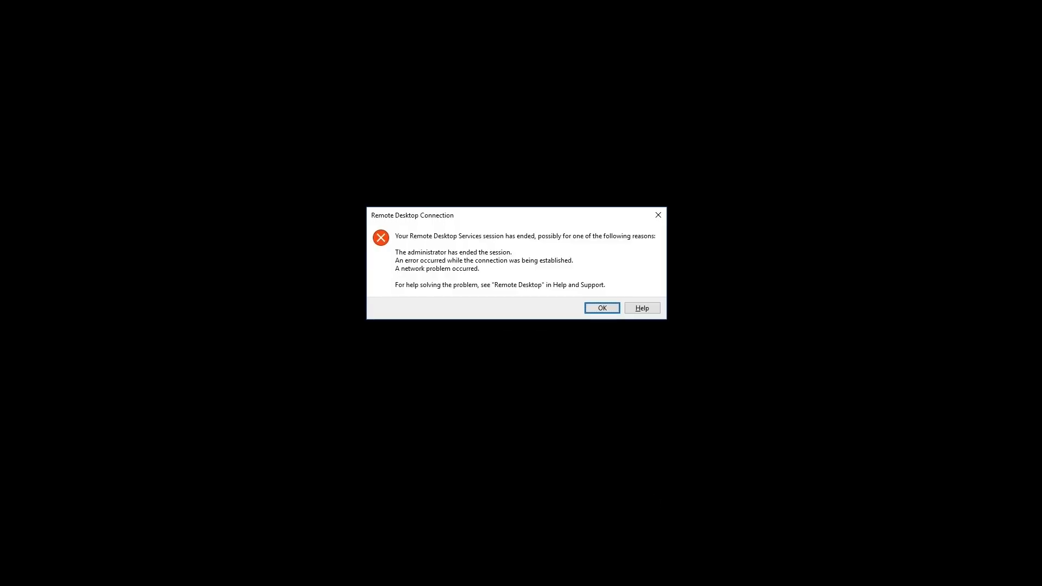
key(Return)
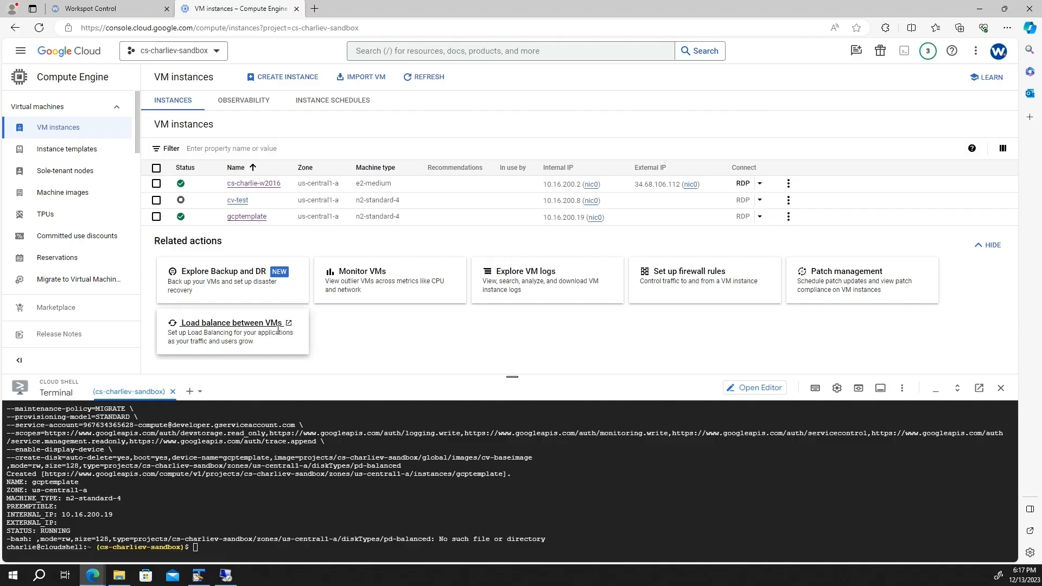
- Stop the gcptemplate VM instance
click(247, 217)
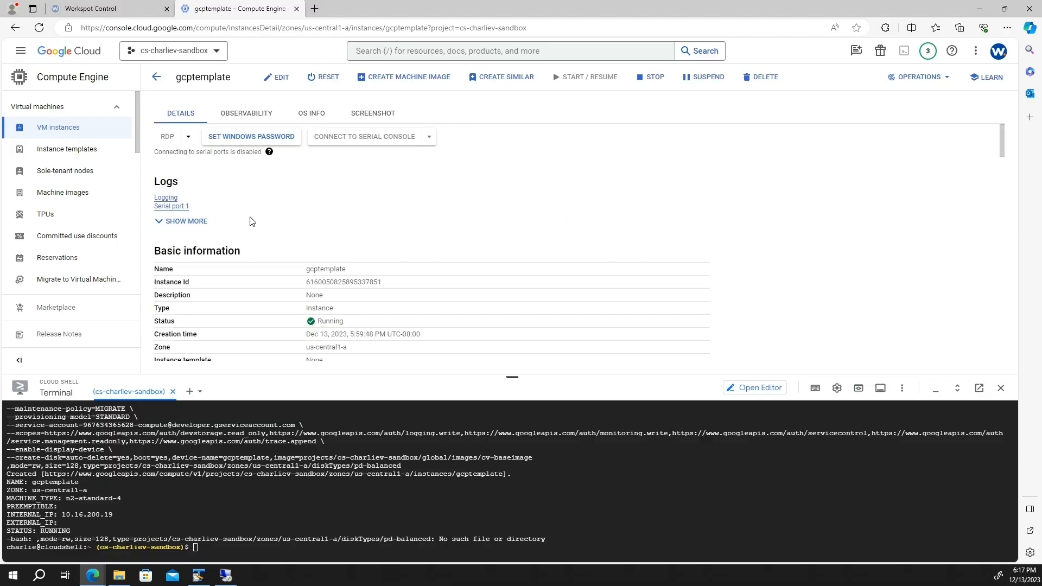
click(654, 77)
click(634, 363)
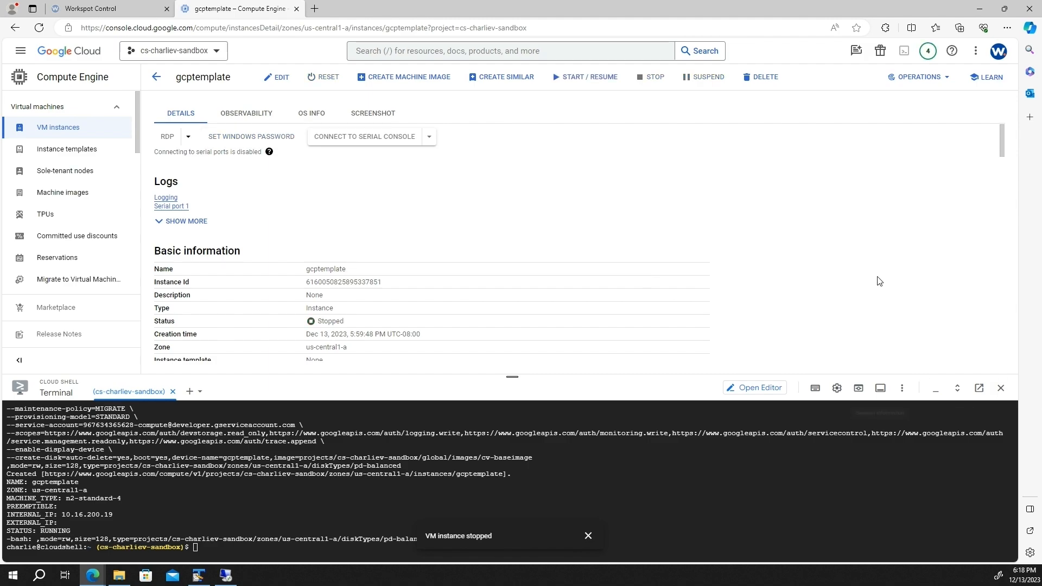
- Open the gcptemplate boot disk's details from the Boot disk section
scroll(877, 279, down, 5)
scroll(879, 278, down, 8)
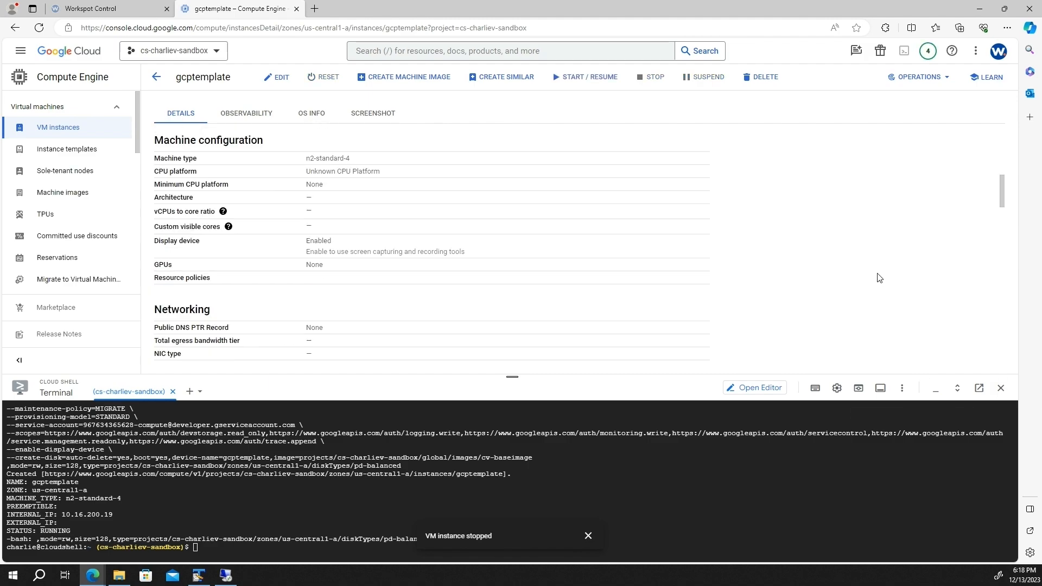
scroll(878, 277, down, 4)
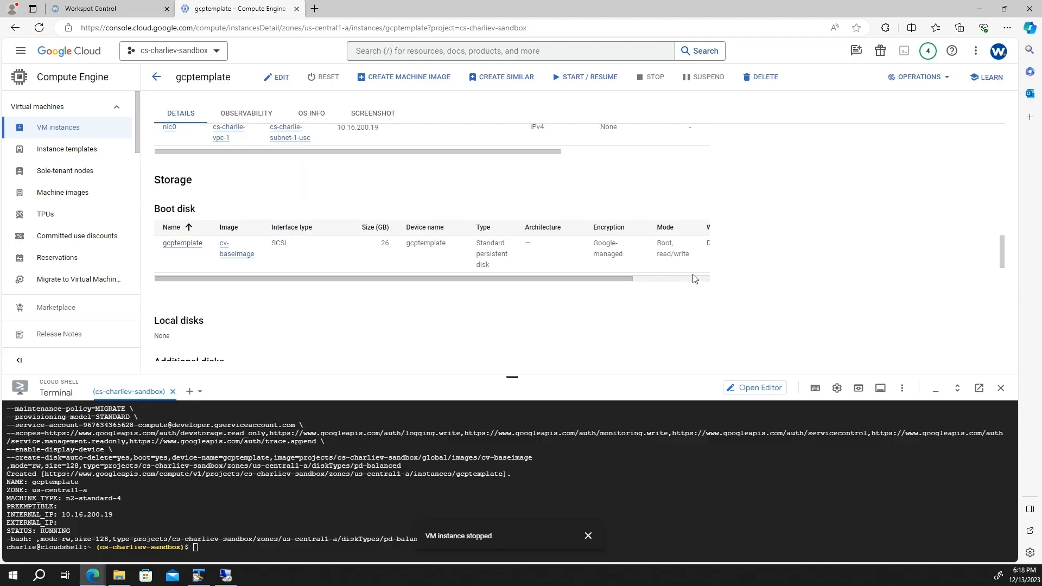
click(182, 244)
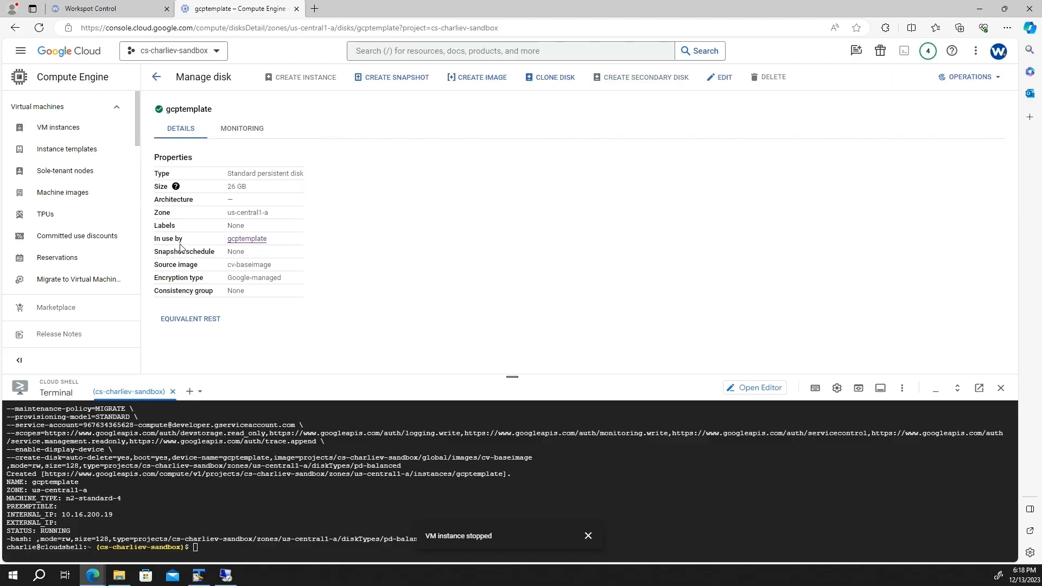
- Create an image named gcptemplate from the boot disk
click(494, 81)
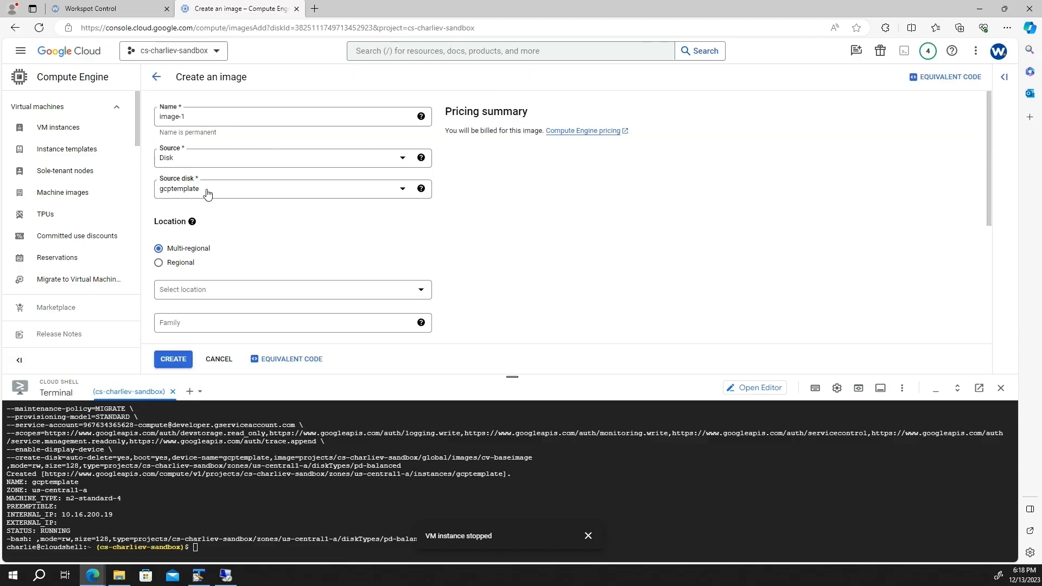
double_click(206, 121)
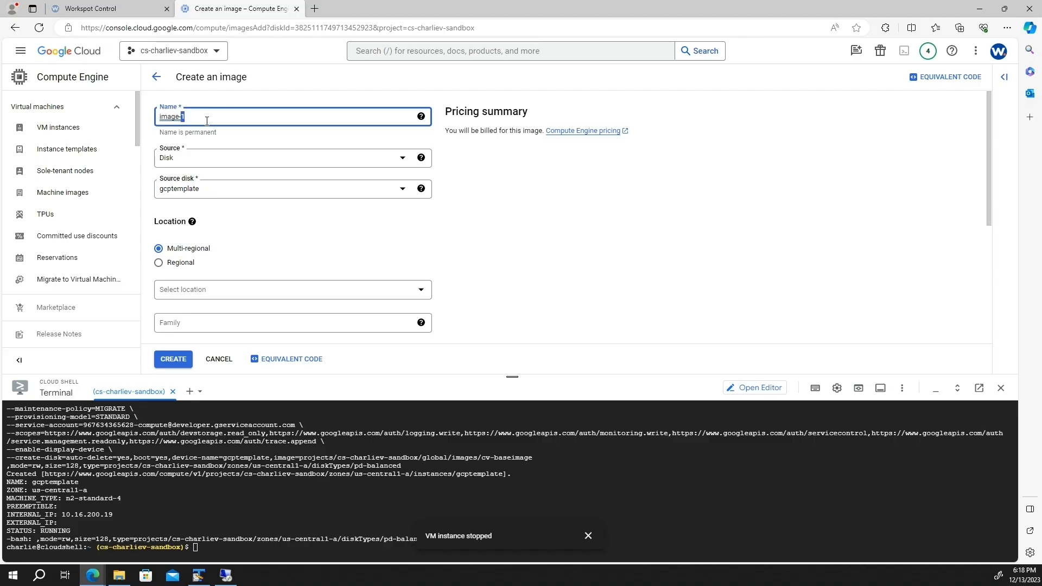
drag(207, 120, 132, 126)
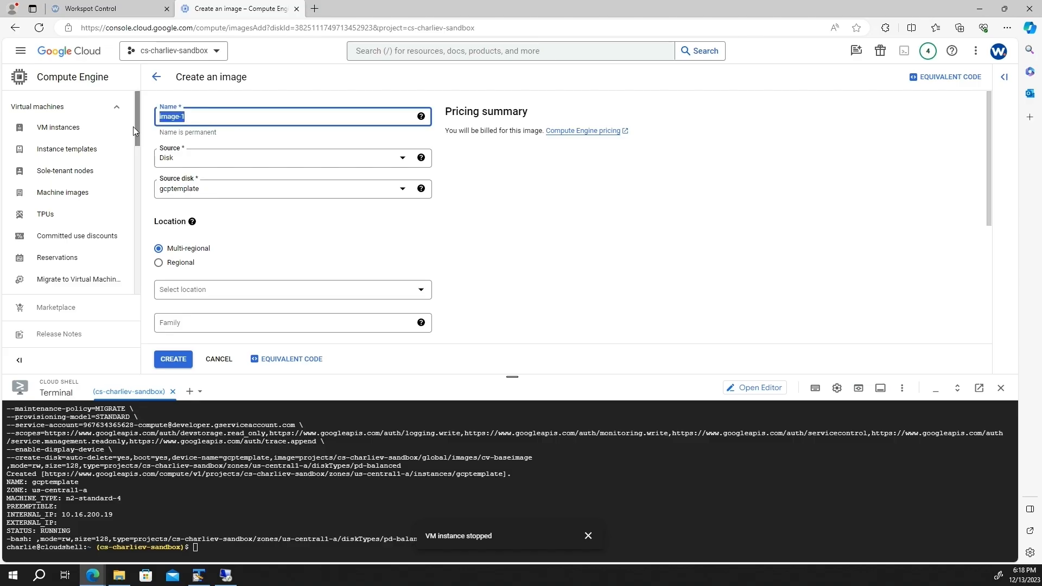
text(gcptemplate)
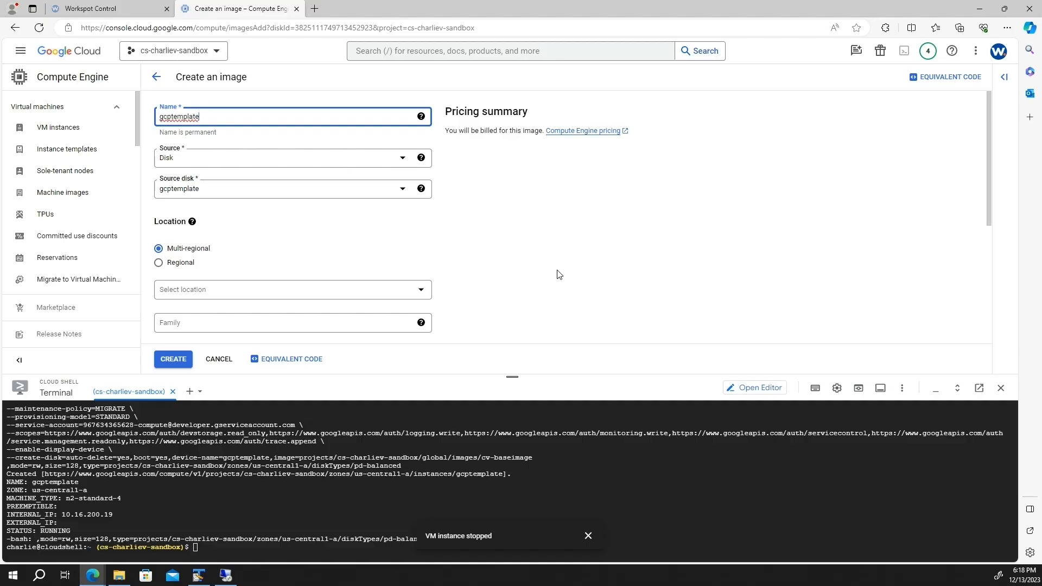
scroll(558, 268, down, 1)
scroll(558, 268, down, 1)
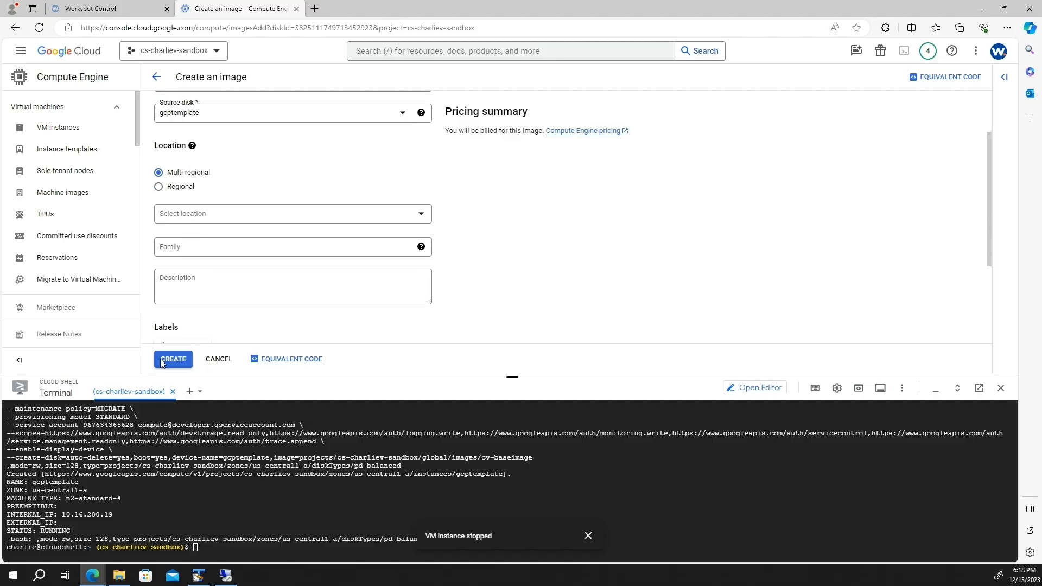
click(174, 359)
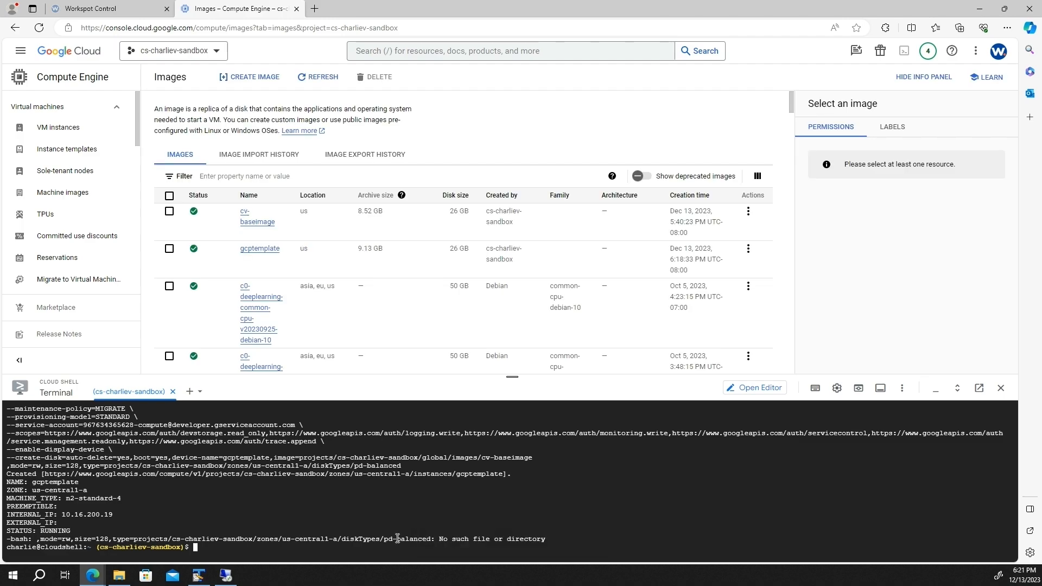
- Run gcloud compute instance-templates create to build the gcptemplate instance template
key(ctrl+v)
key(Return)
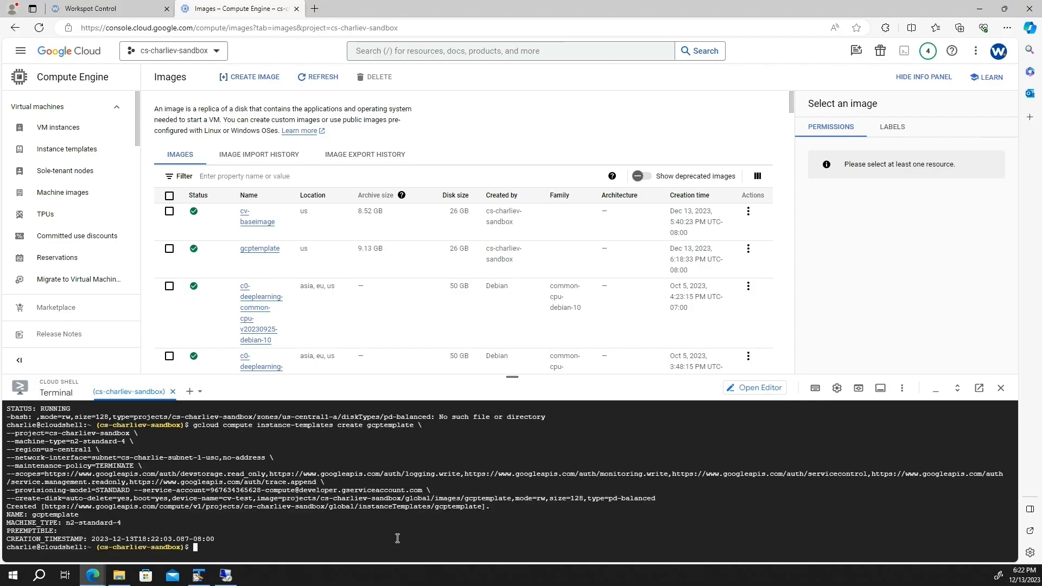
click(104, 8)
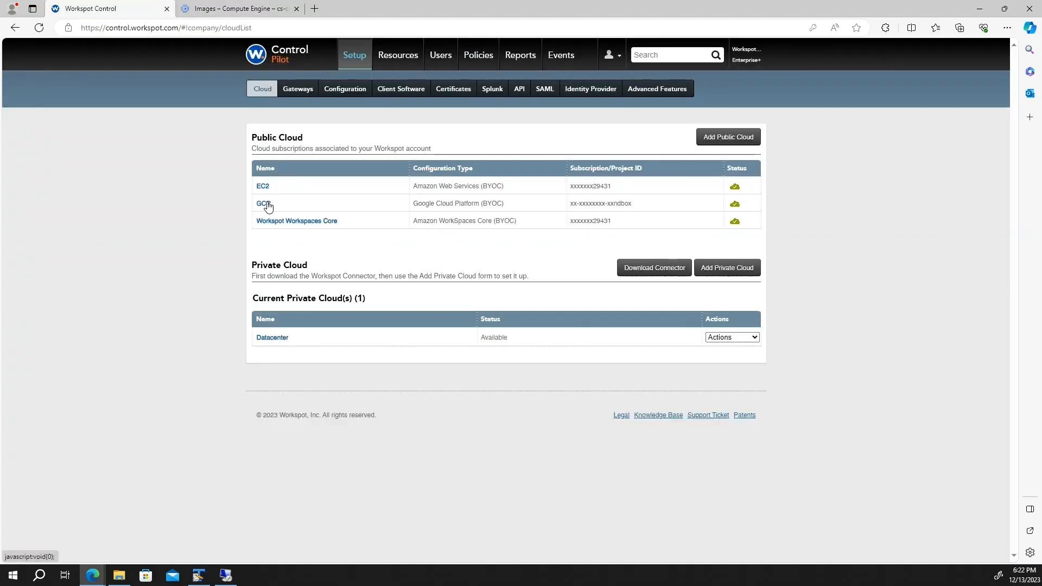
- Under the GCP public cloud subscription, search available templates and register gcptemplate
click(263, 204)
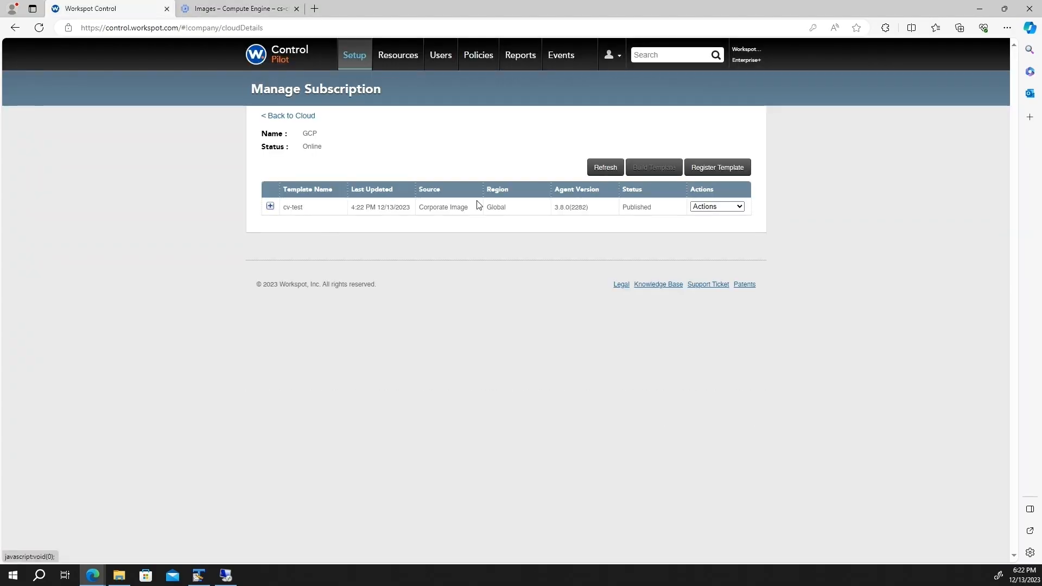
click(717, 168)
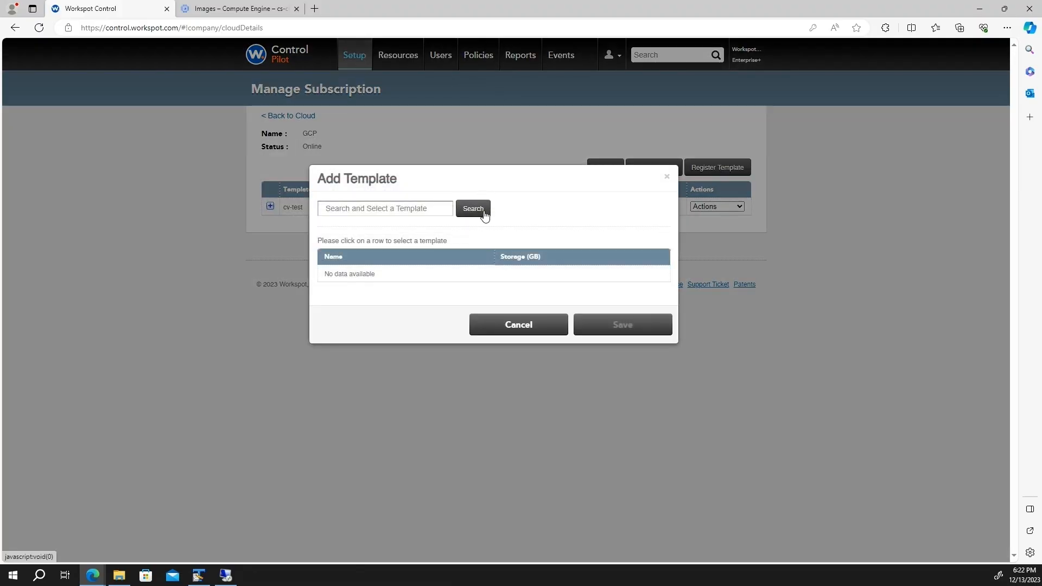
click(484, 213)
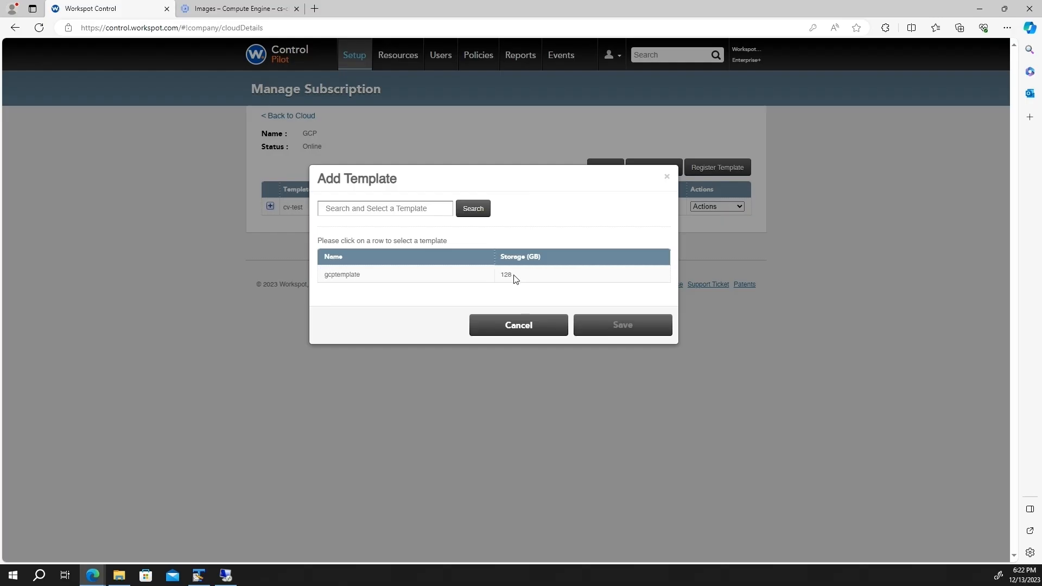
click(515, 277)
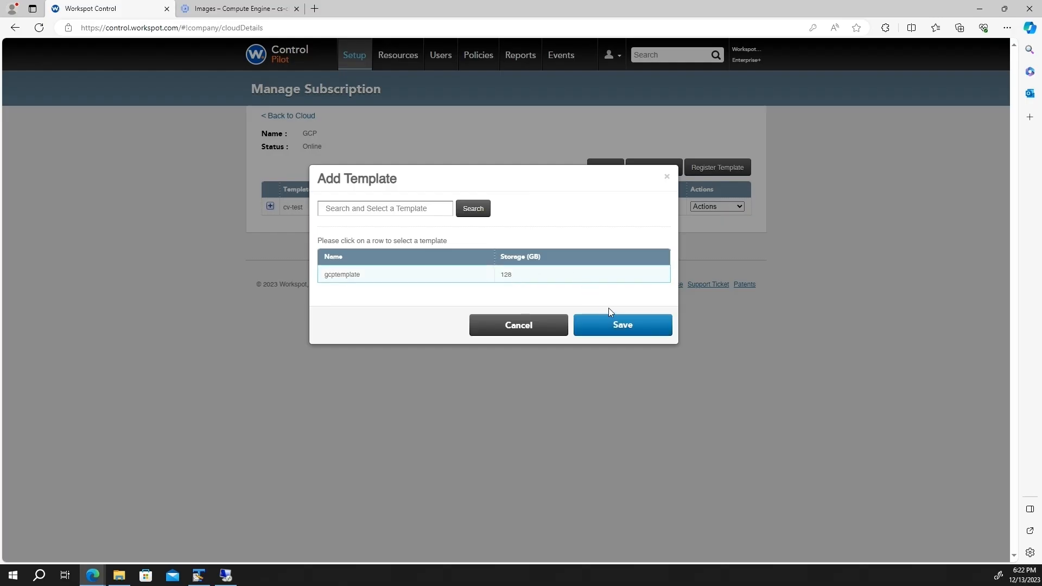
click(613, 321)
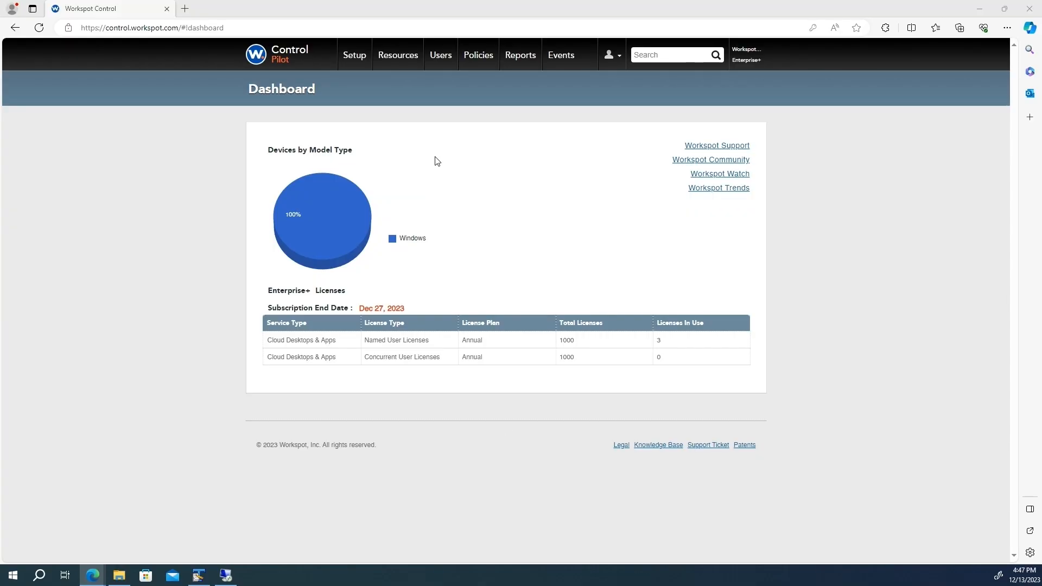
- Start a new cloud desktop pool on GCP, keeping Named usage and Persistent pool type
click(399, 61)
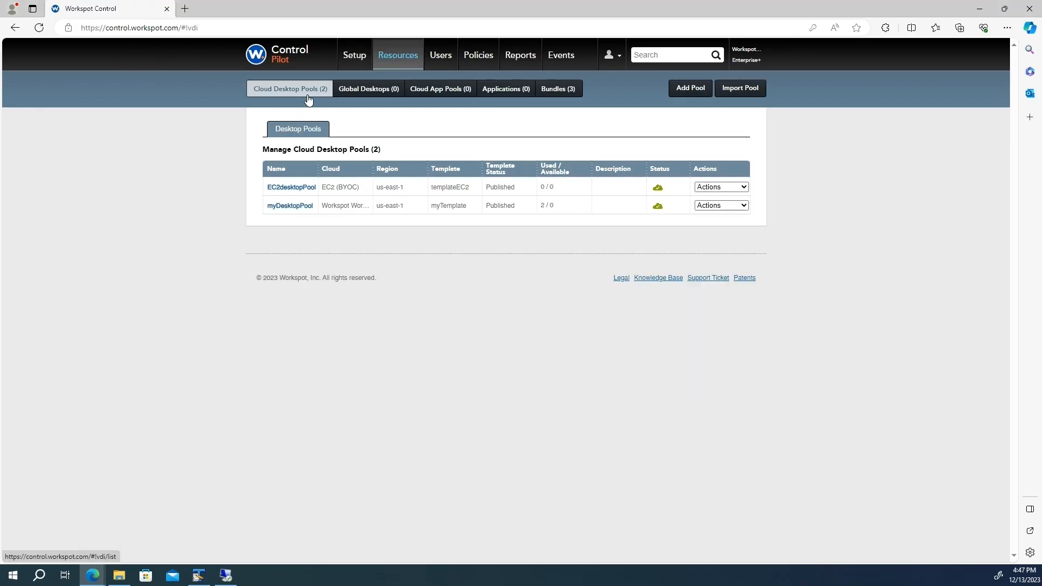
click(675, 91)
click(480, 146)
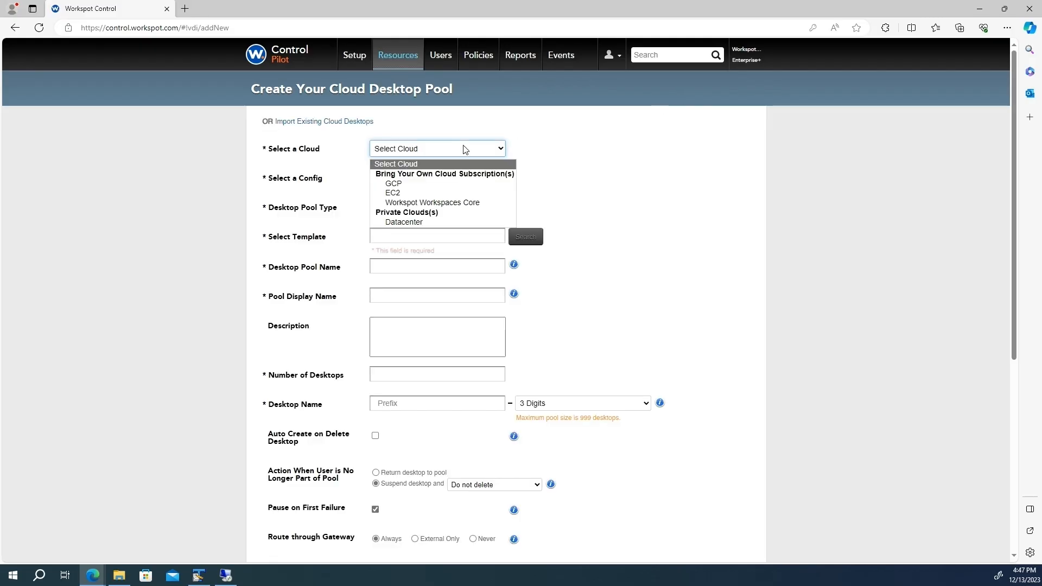
click(450, 190)
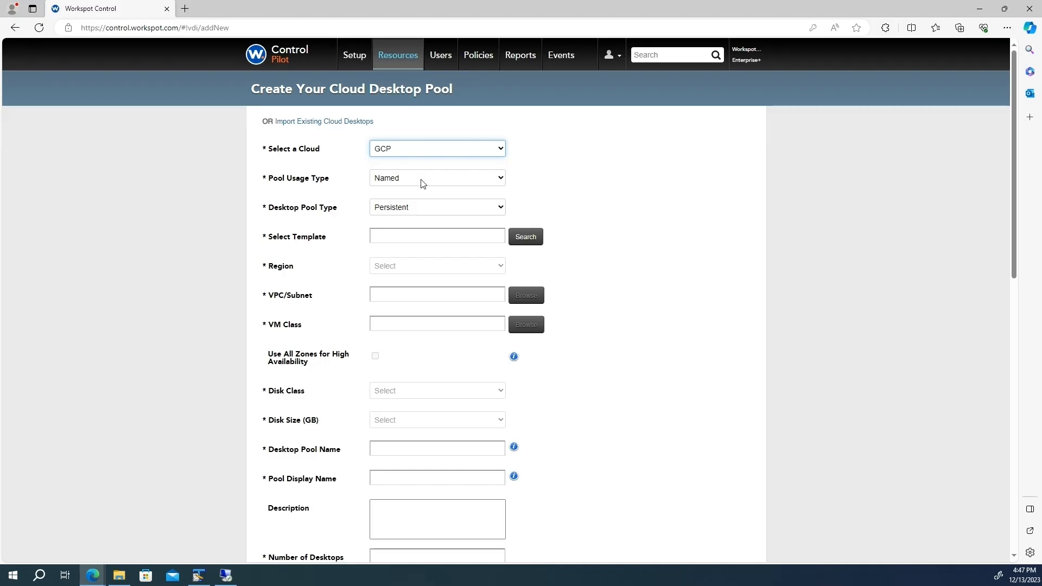
click(437, 178)
click(438, 176)
click(434, 212)
click(434, 212)
- Select the cv-test template and the us-central1 region for the pool
click(524, 237)
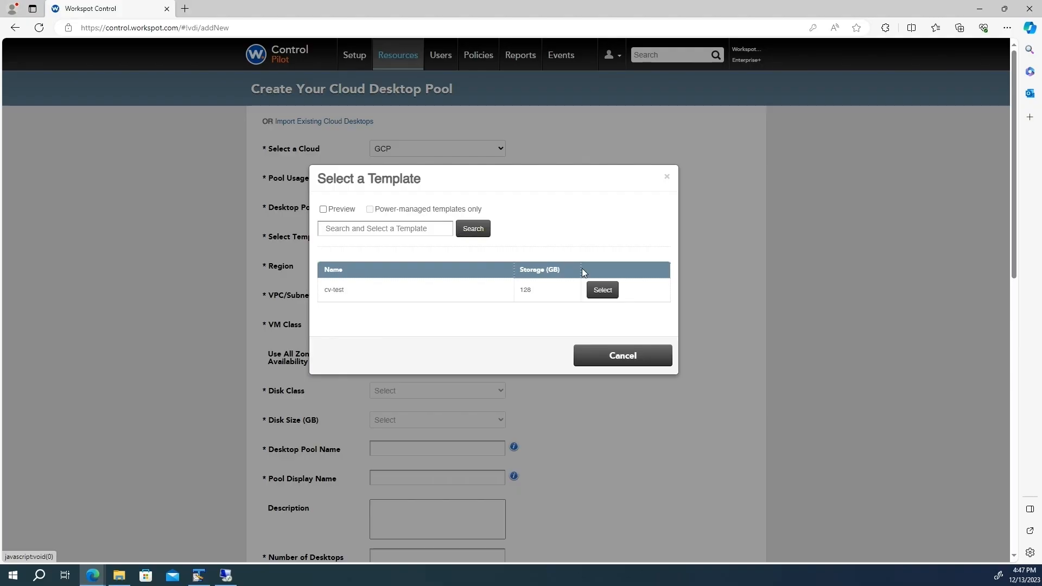
click(598, 290)
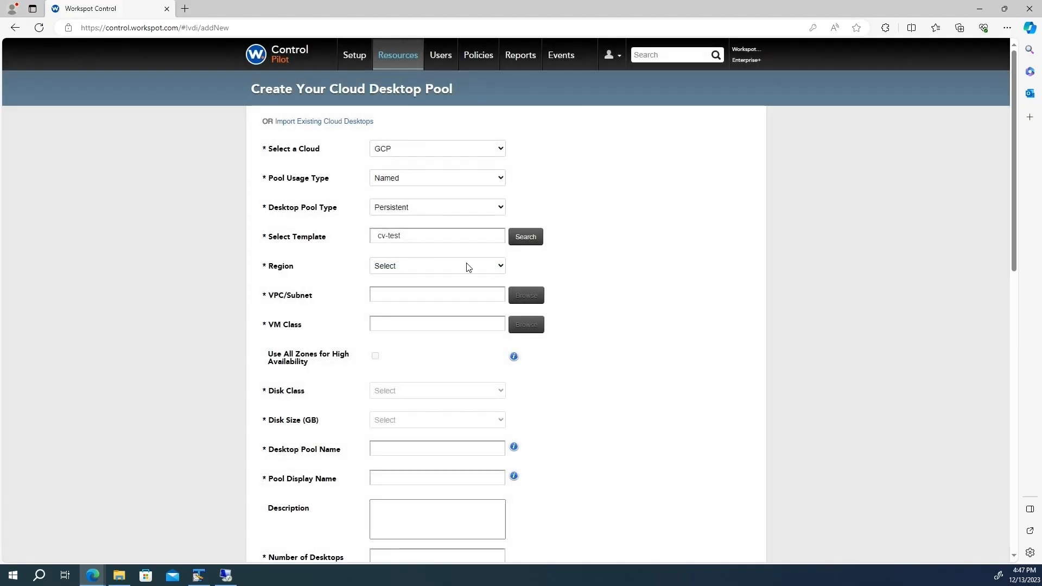
click(461, 270)
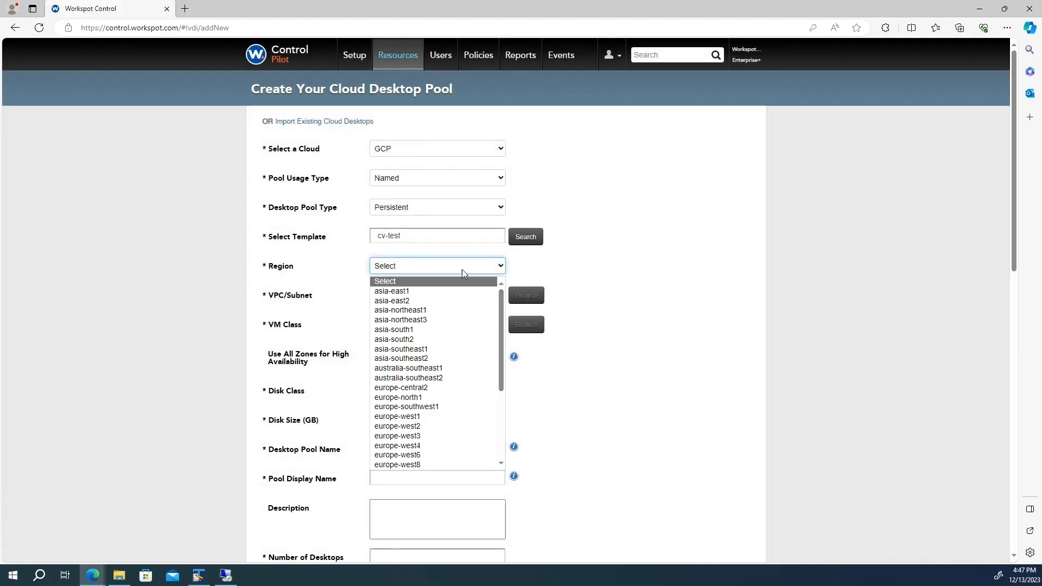
scroll(445, 397, down, 3)
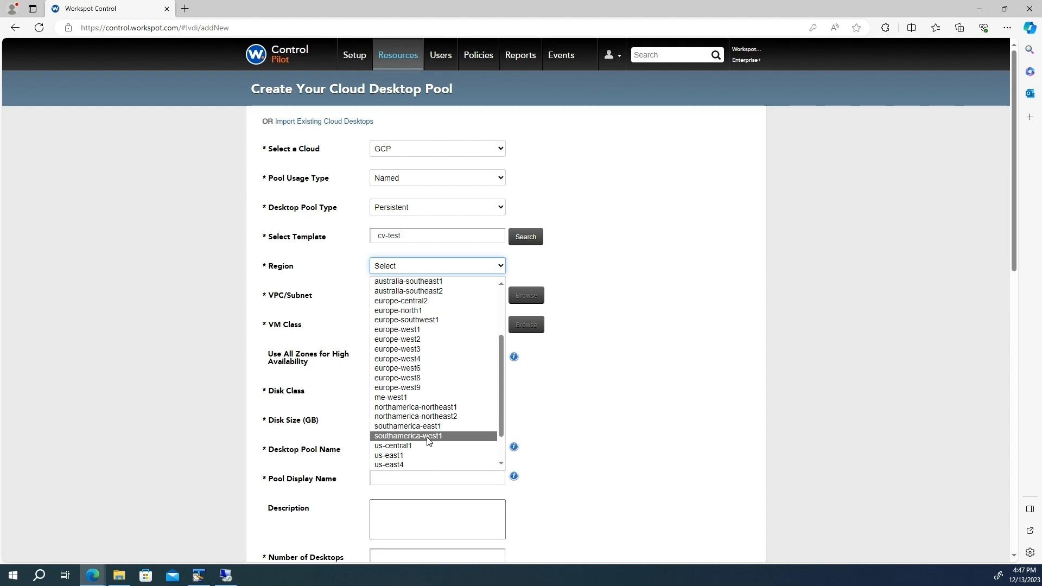
click(433, 446)
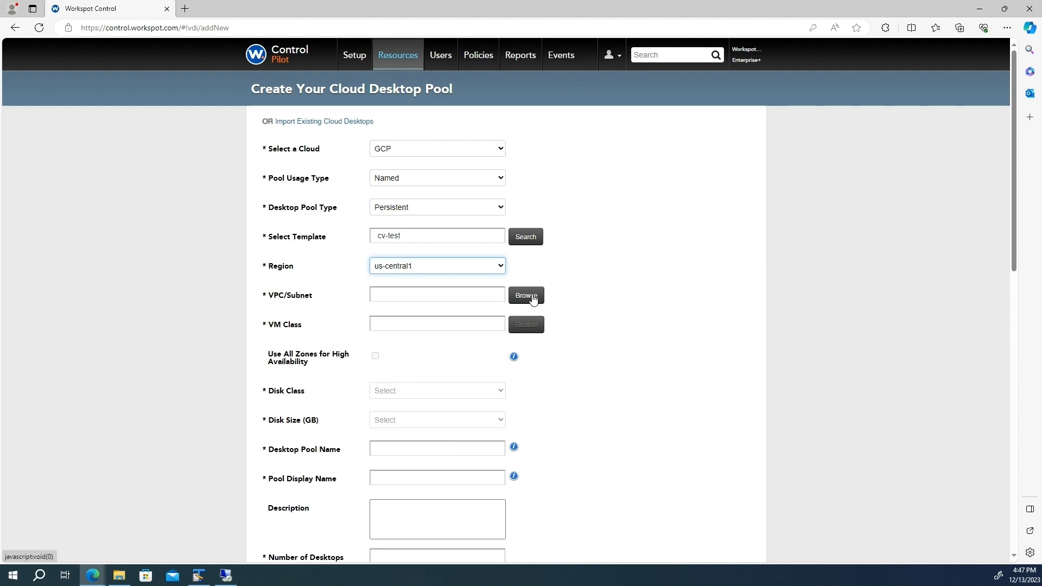
- Choose the 10.16.200.0/24 subnet and the Premium Value 2CPU / 8GB VM class
click(533, 298)
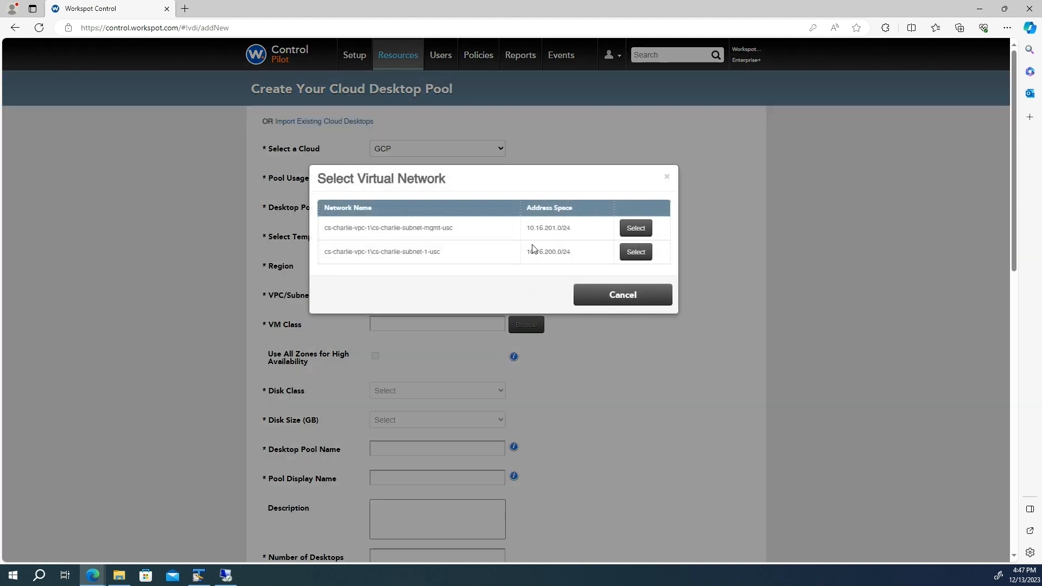
click(636, 252)
scroll(627, 293, down, 1)
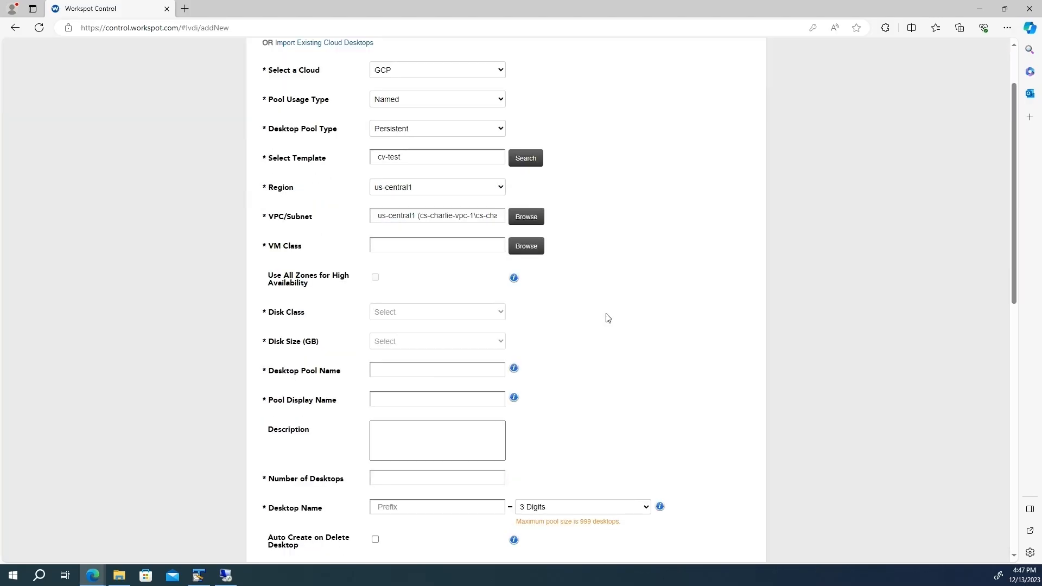
click(529, 251)
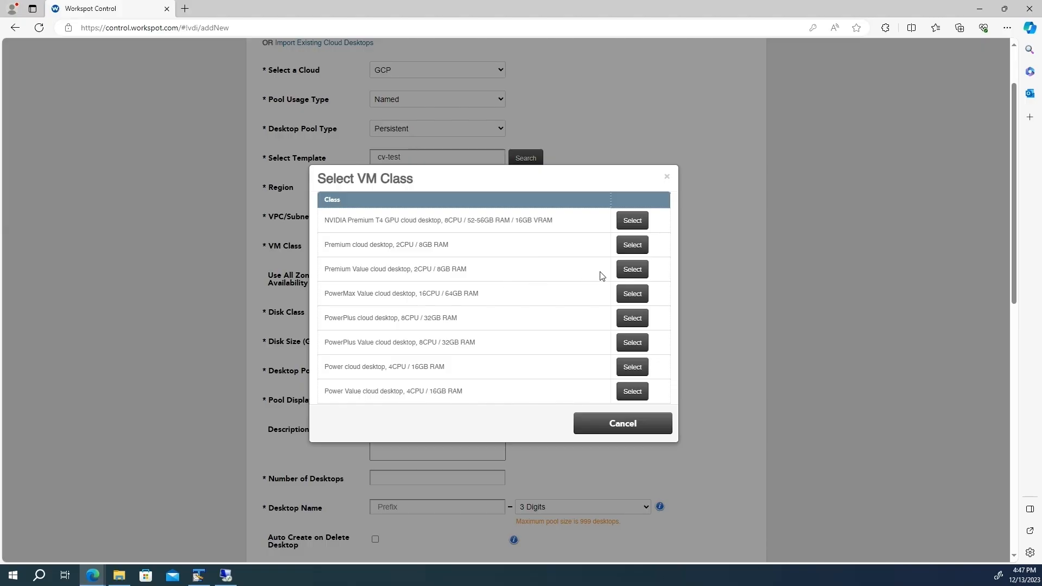
click(630, 269)
scroll(581, 291, down, 2)
- Set the pool's disk class to StandardSSD and disk size to 128 GB
click(421, 156)
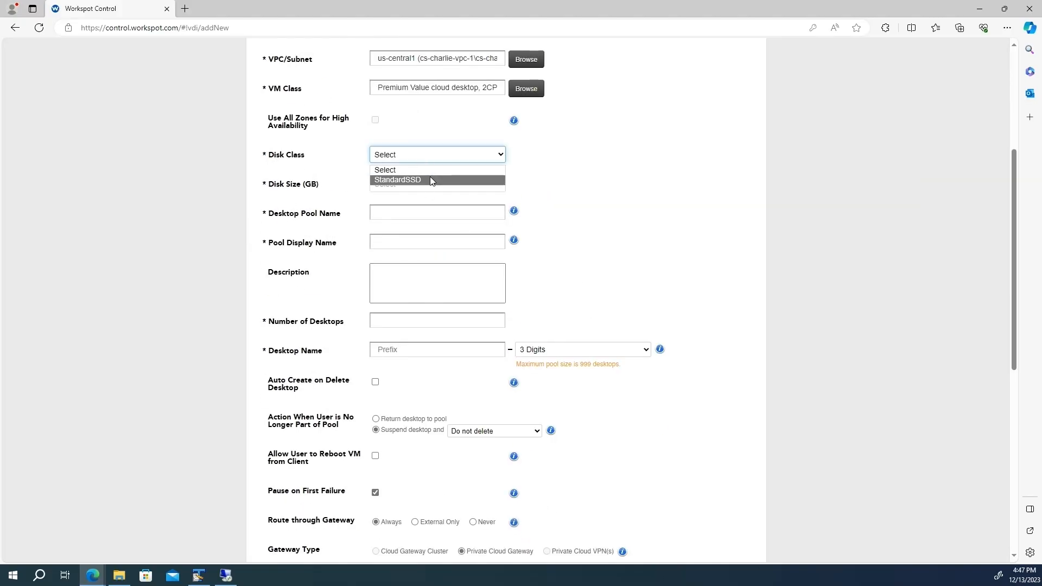
click(430, 179)
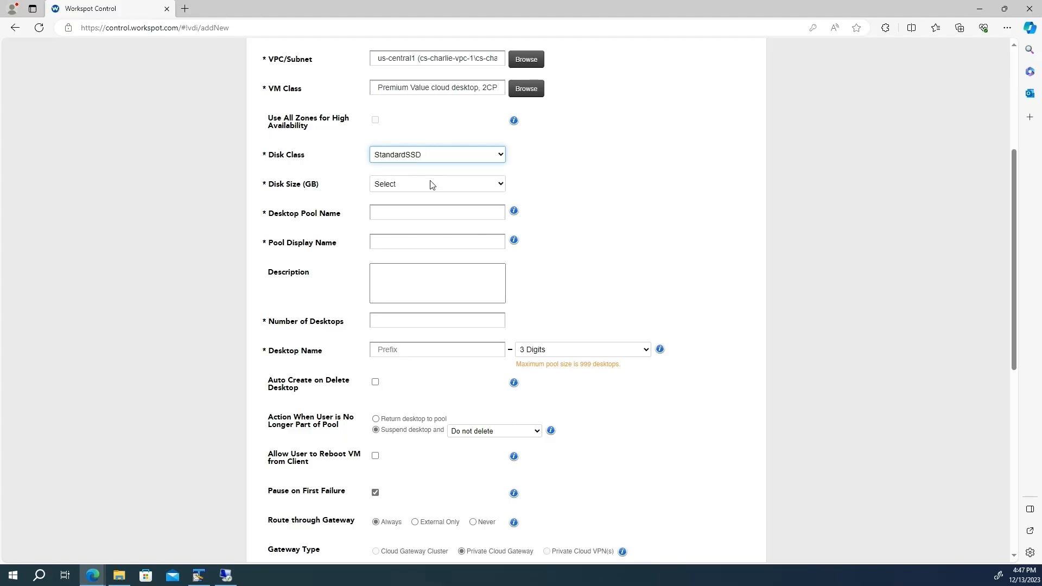
click(428, 187)
click(426, 208)
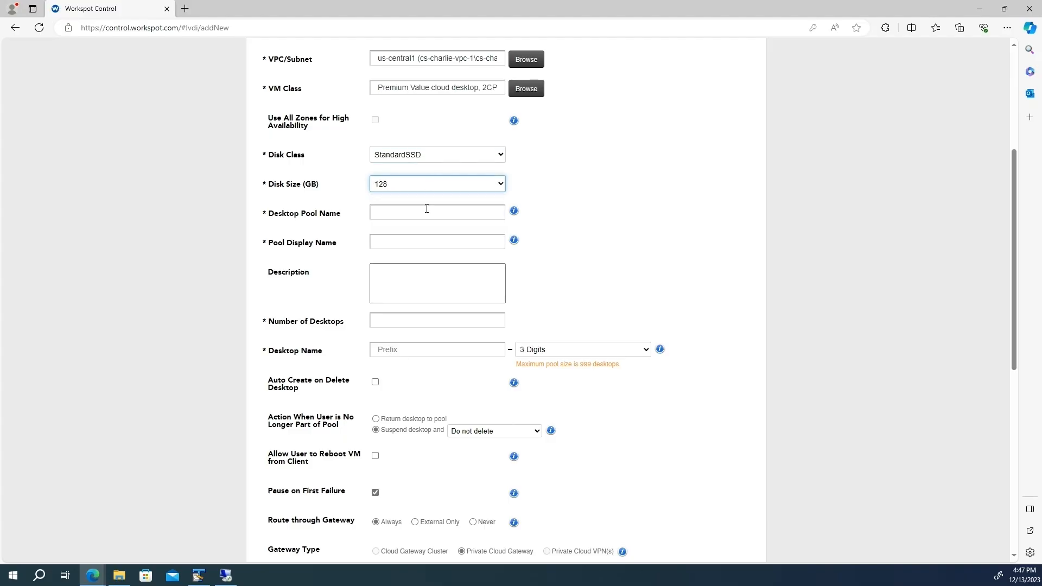
- Name the pool GCPVDIPool, display name Desktop, with 3 desktops prefixed gcpvdi
click(431, 211)
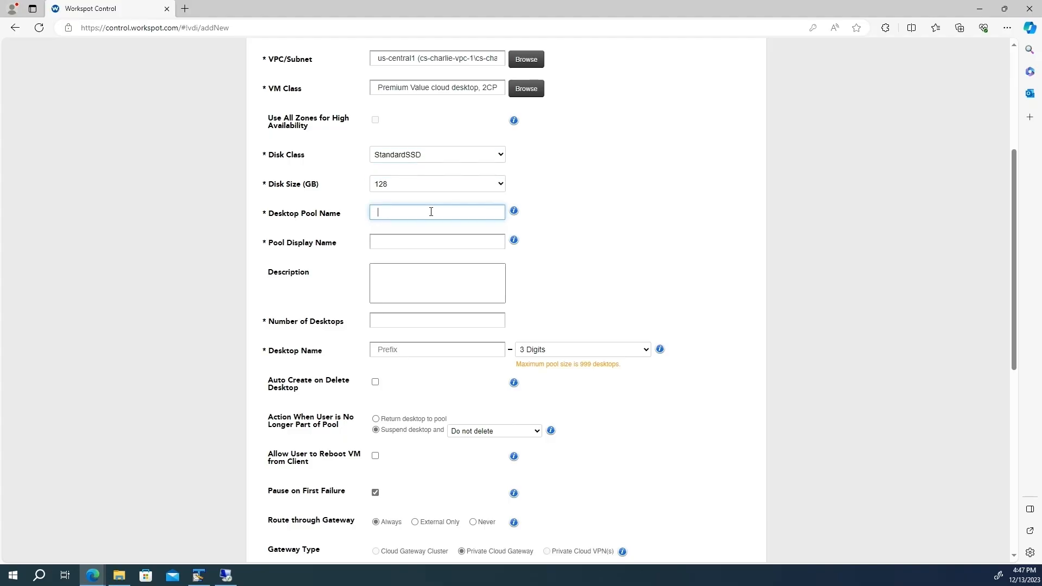
text(GCPVDIPool)
click(432, 239)
text(Desktop)
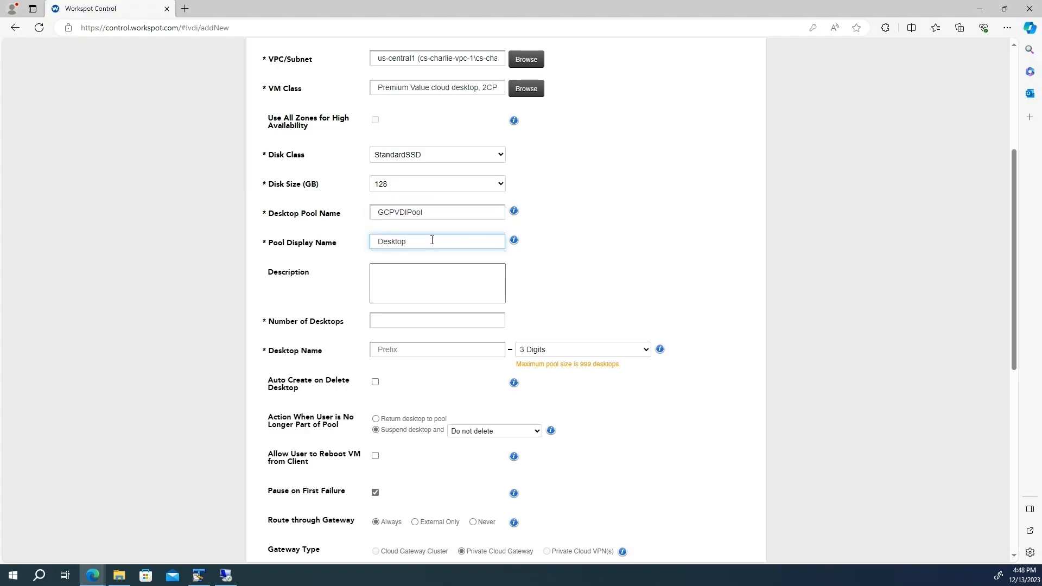
click(431, 321)
text(3)
click(417, 351)
text(gcpvd)
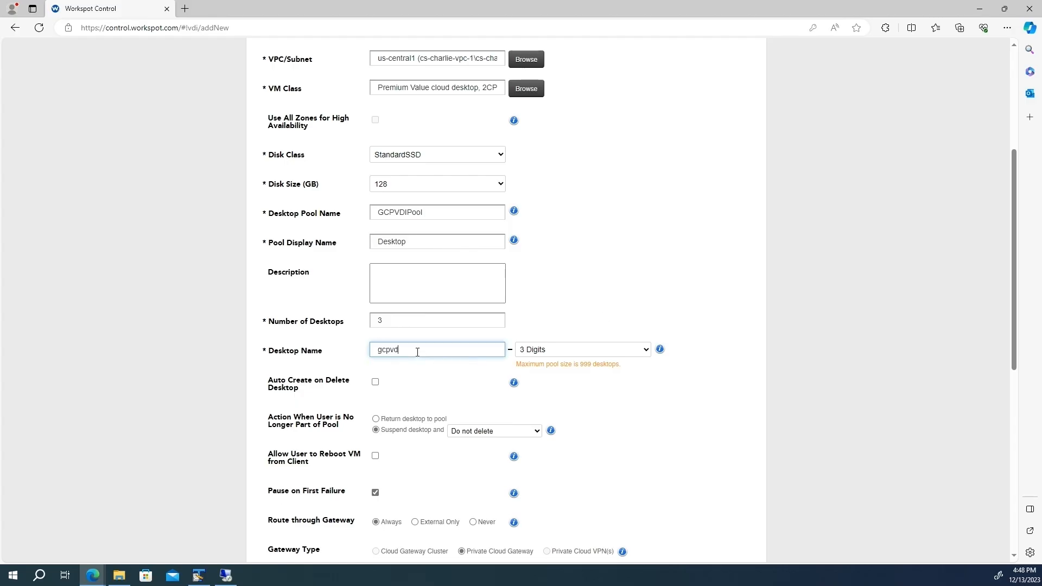
text(i)
click(667, 398)
- Route the pool through MyStandaloneGateway and create it
scroll(680, 397, down, 3)
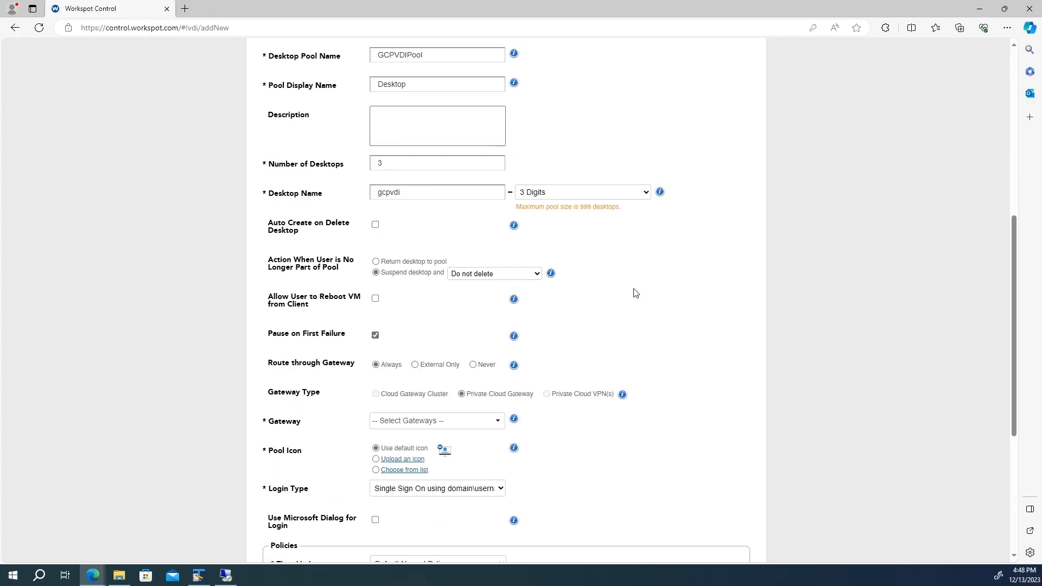
scroll(635, 293, down, 2)
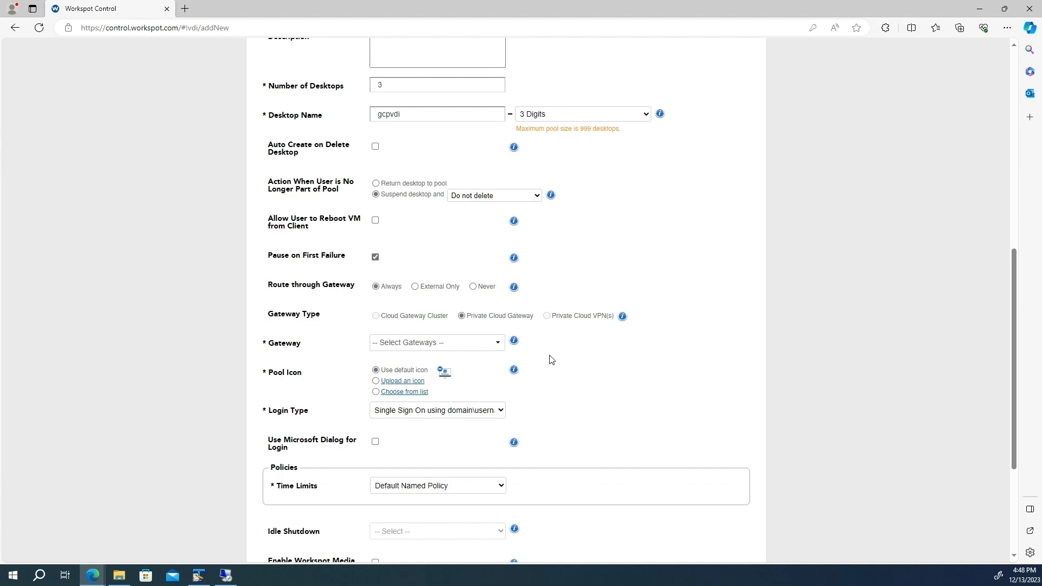
click(471, 345)
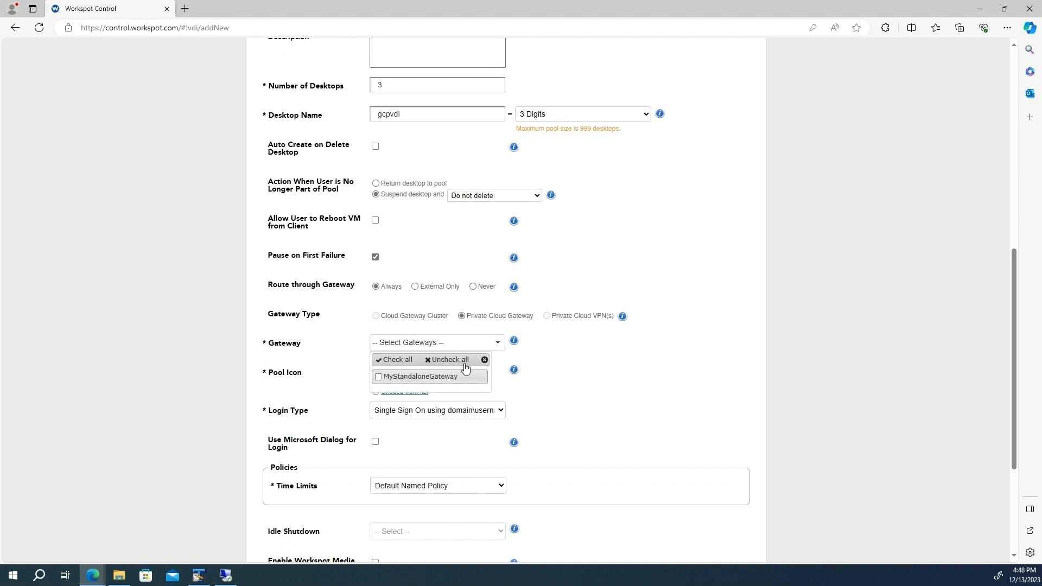
click(430, 379)
click(604, 377)
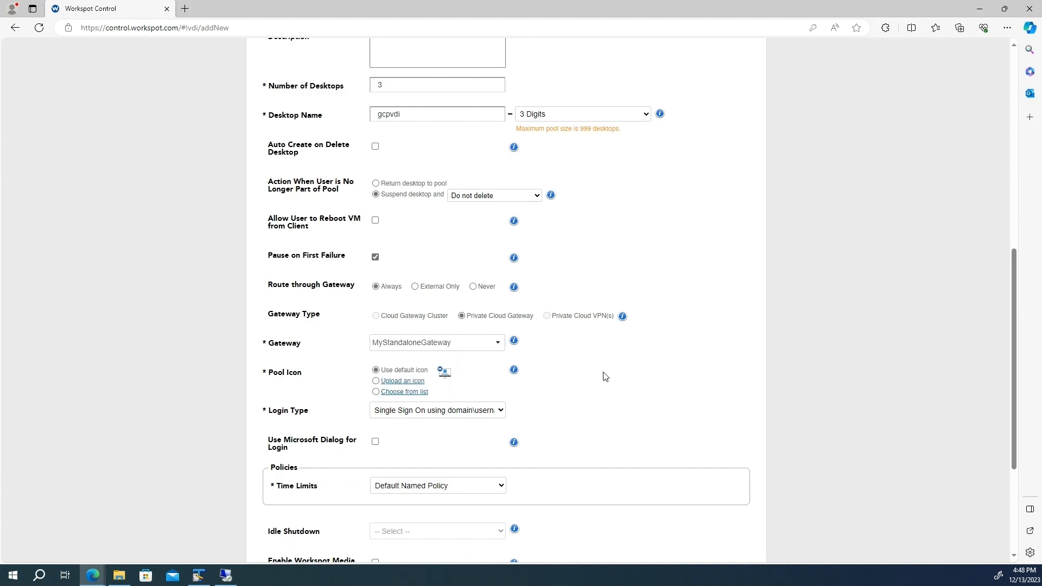
scroll(606, 377, down, 3)
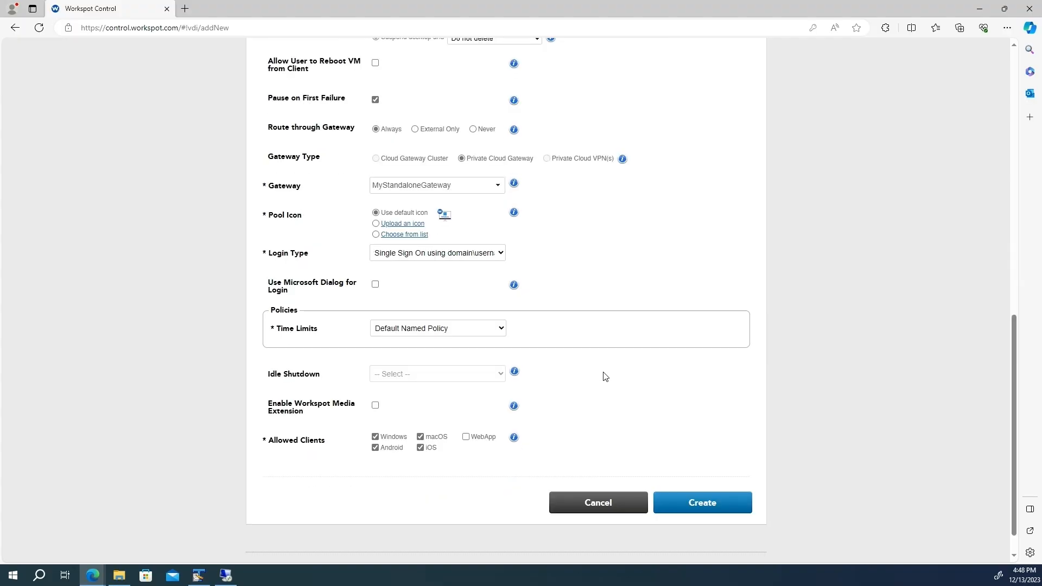
click(697, 504)
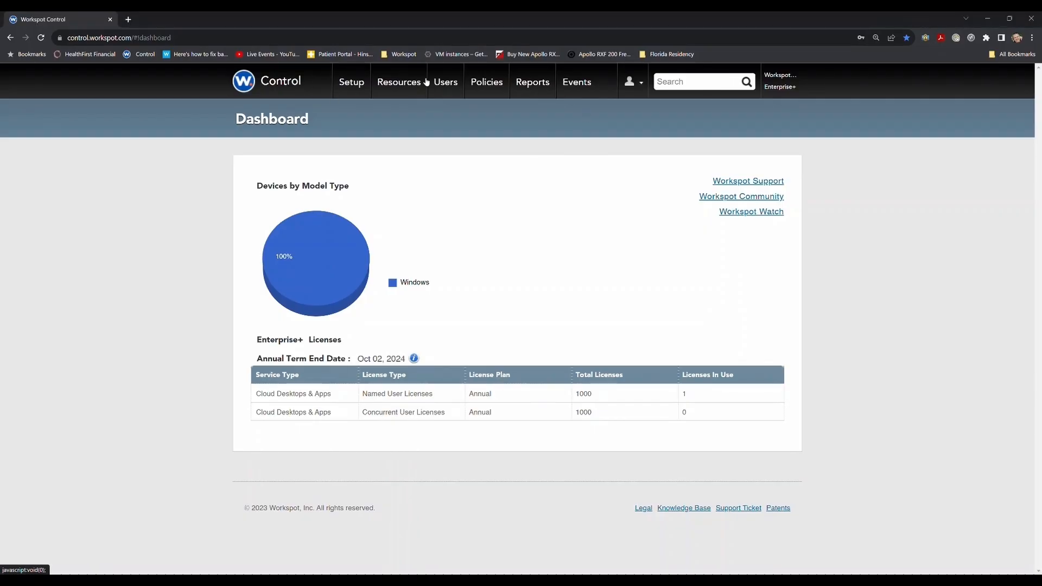
- Open the workspotvmwarepool1 pool from the Resources cloud desktop pools list
click(392, 84)
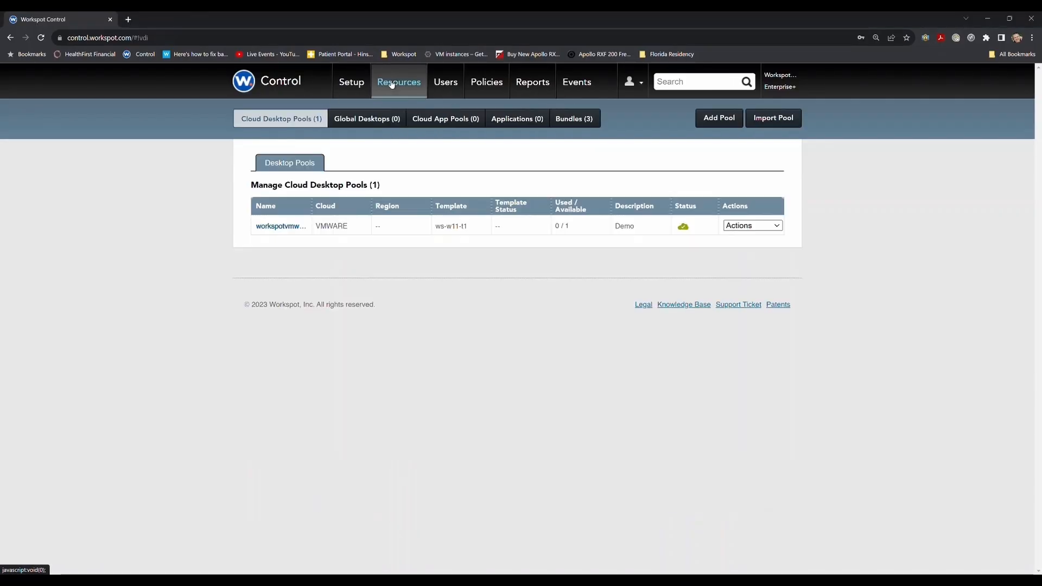
double_click(309, 206)
click(303, 228)
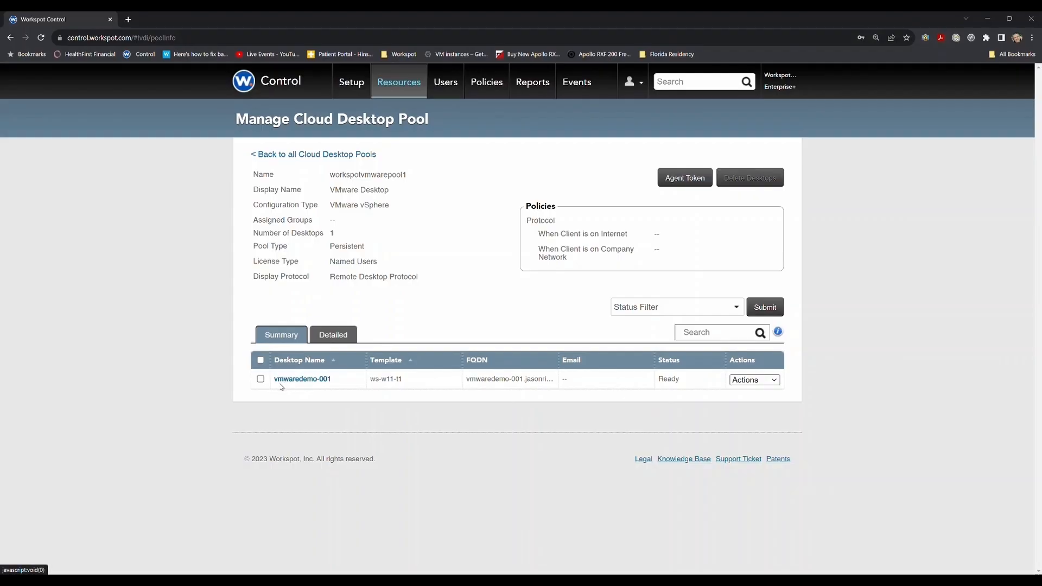
- Assign vmwaredemo-001 to the user found by name search in the Workspot directory
click(754, 382)
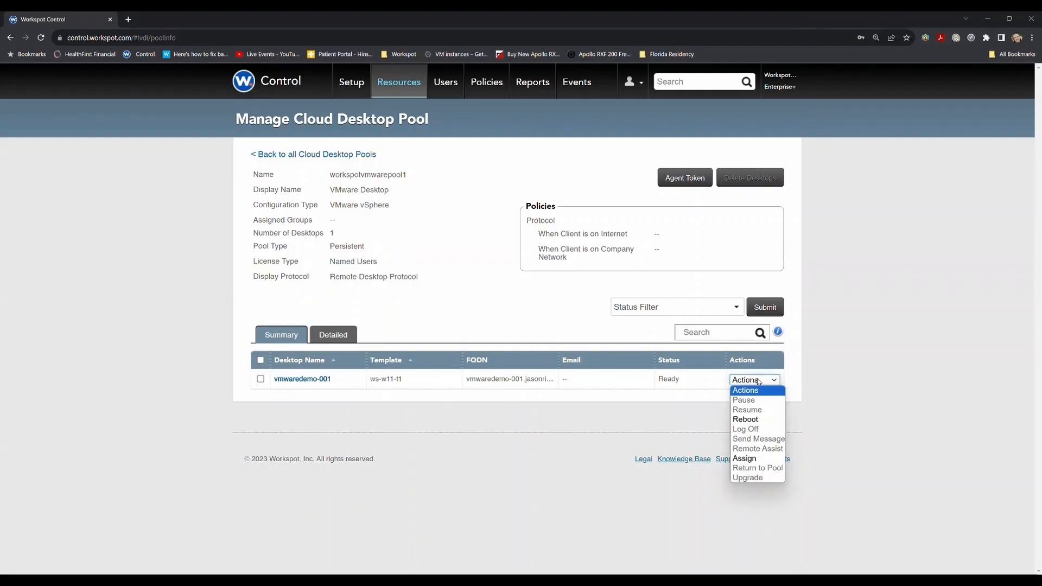
click(749, 461)
click(355, 219)
click(348, 254)
click(471, 214)
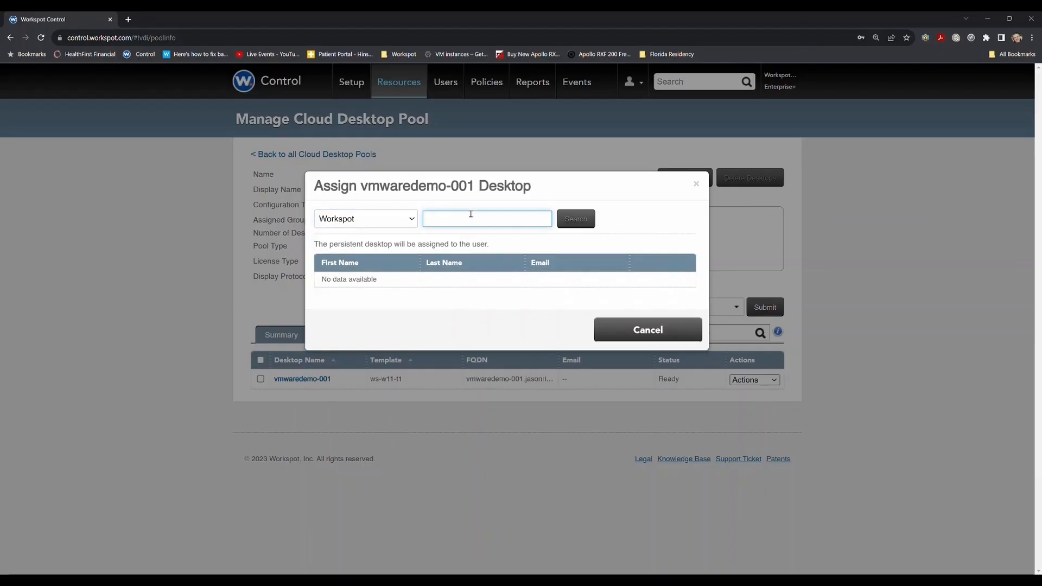
text(jason)
click(570, 222)
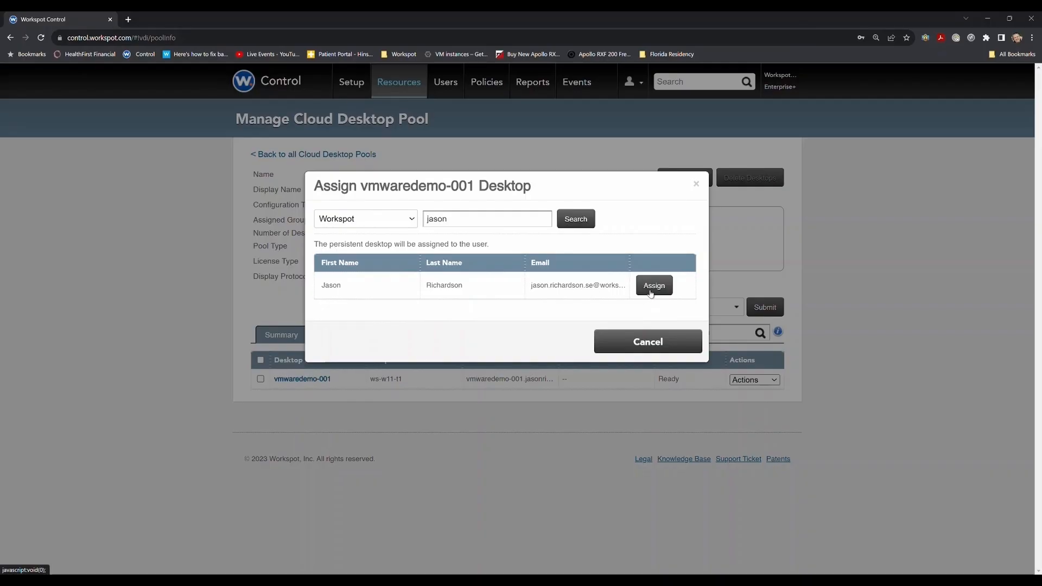
click(653, 286)
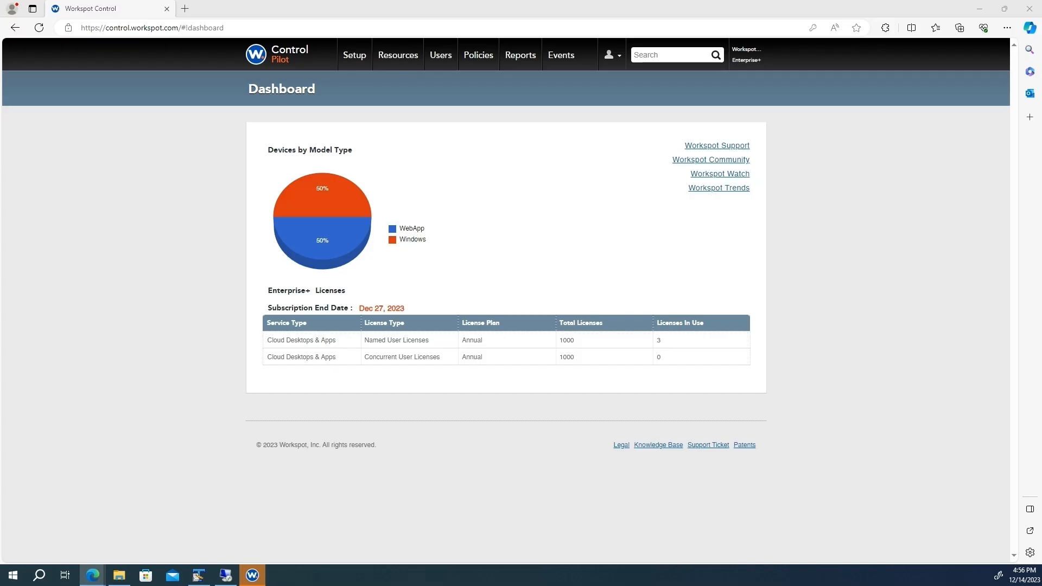
- Copy the Web Client URL from Setup > Configuration and load it in a new browser tab
click(347, 57)
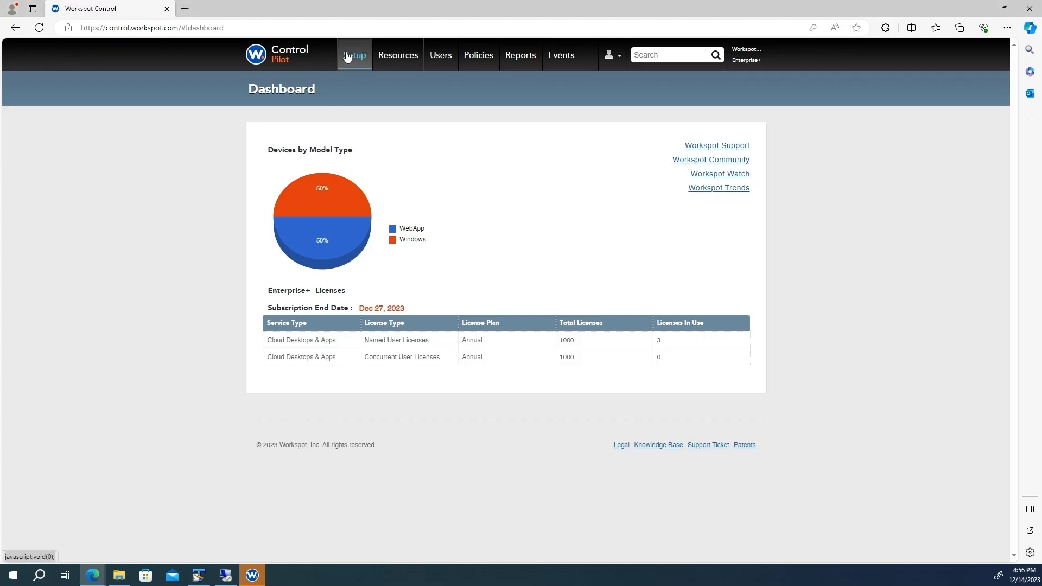
click(345, 90)
scroll(239, 388, down, 4)
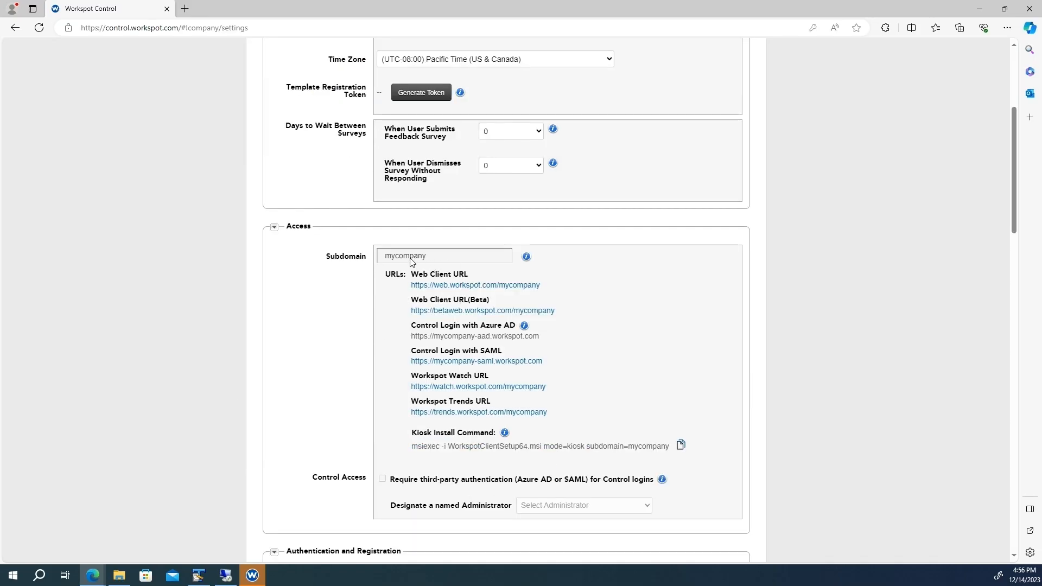
right_click(450, 283)
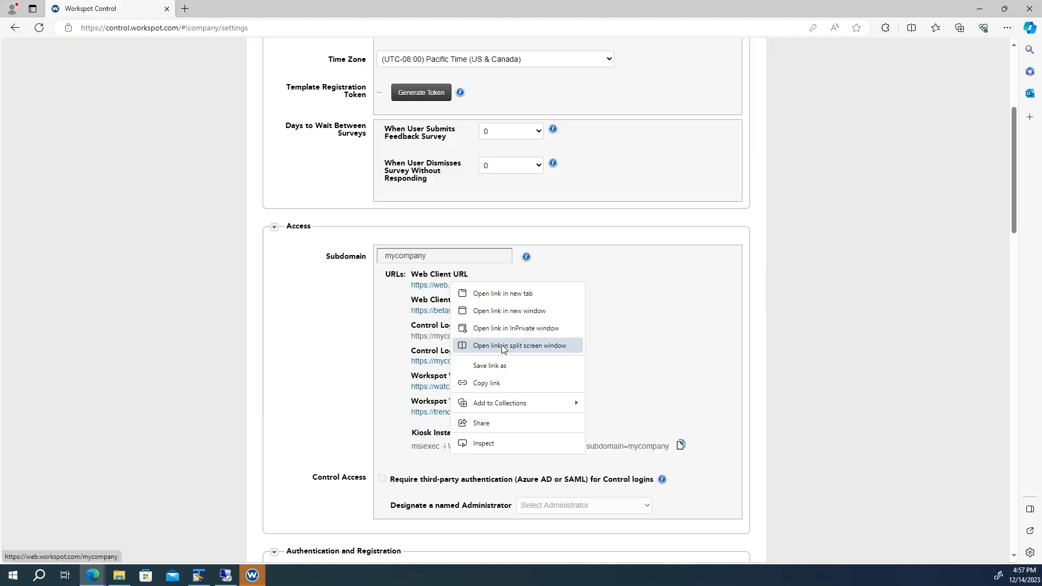
click(509, 386)
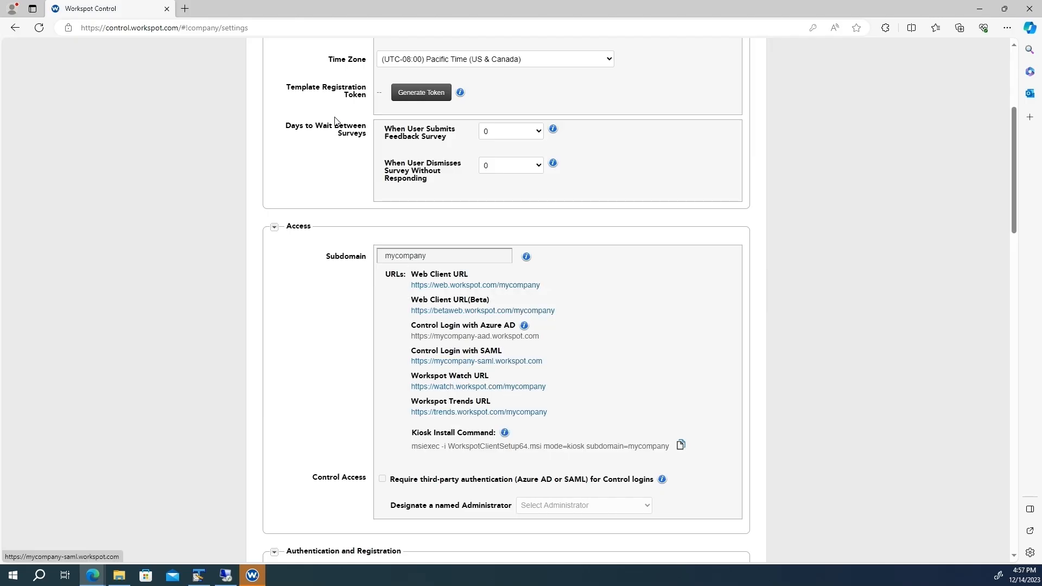
click(185, 8)
key(ctrl+v)
key(Return)
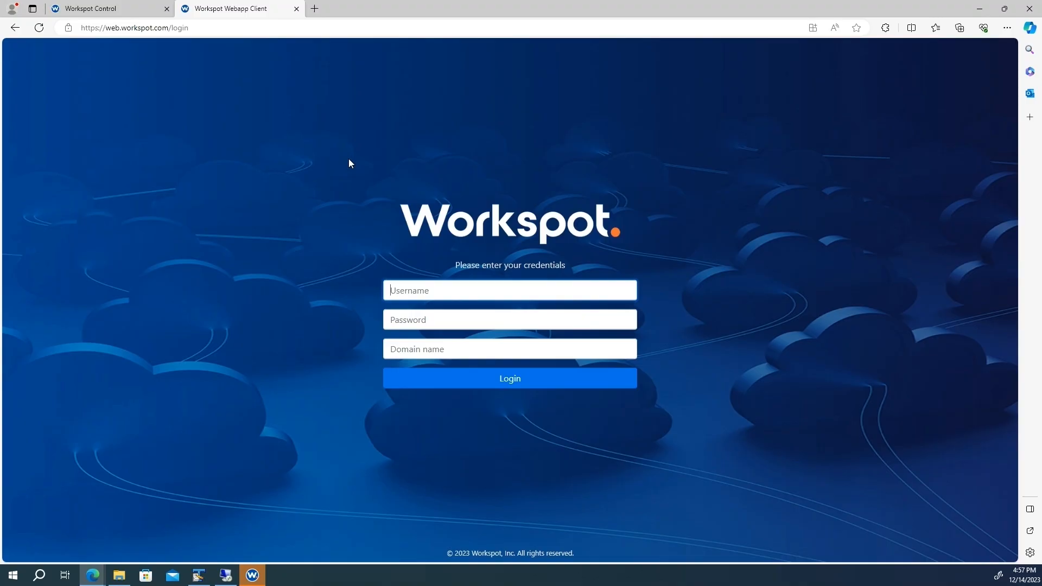
- Log in with the admin username, password and domain wrkspt.aws, then launch My Desktop
text(charlieadmin)
key(Tab)
text(***************)
key(Tab)
text(wrkspt.aws)
key(Return)
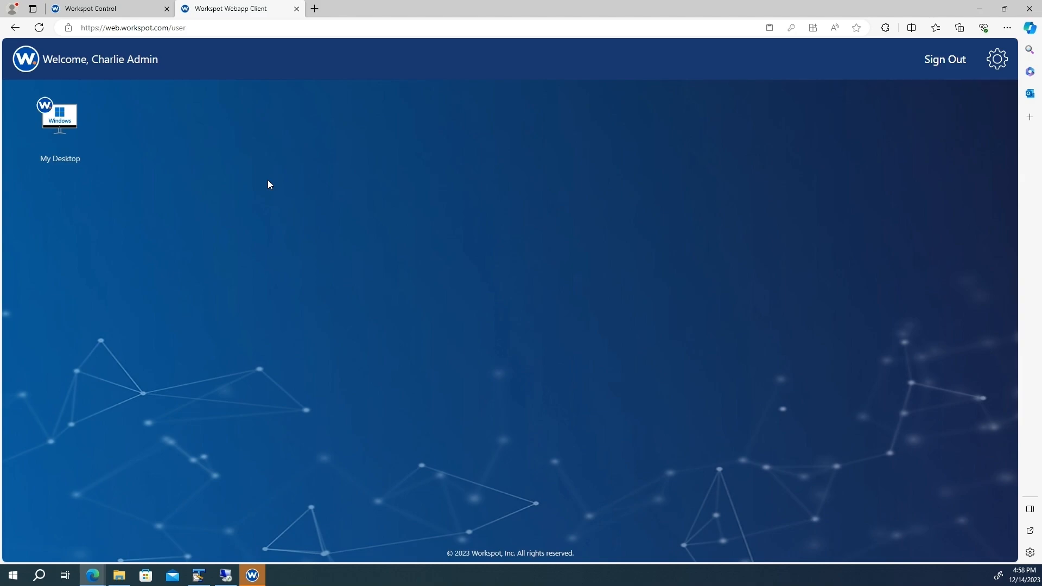
click(51, 136)
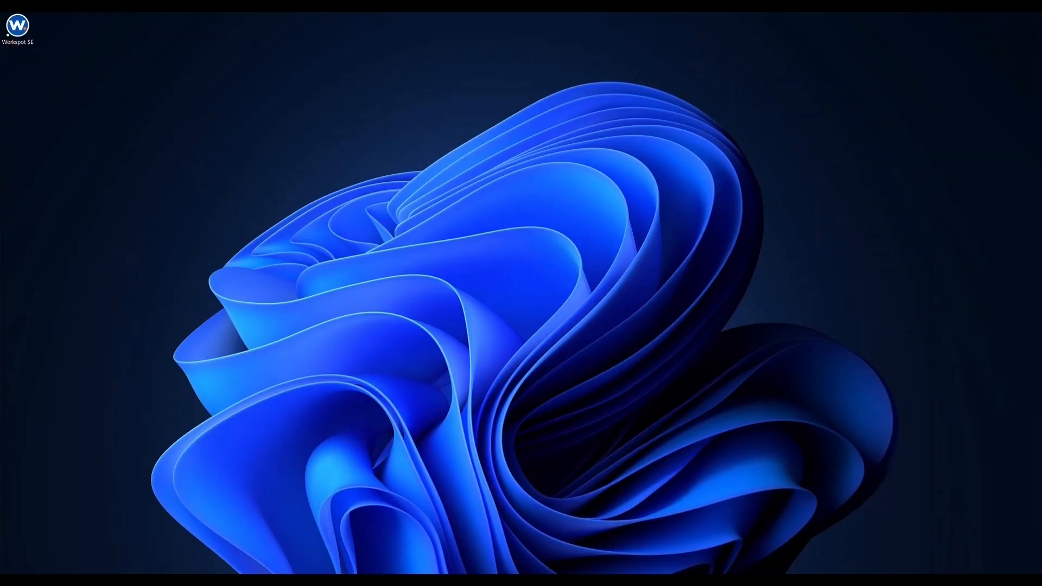
- Register the Workspot client with the user's company e-mail and the emailed activation code
double_click(18, 27)
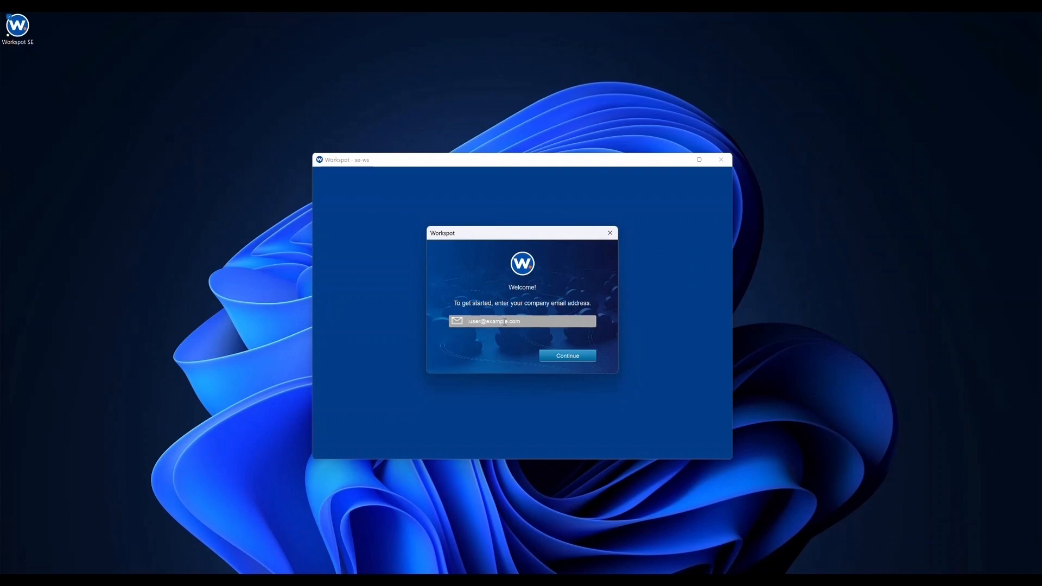
click(558, 356)
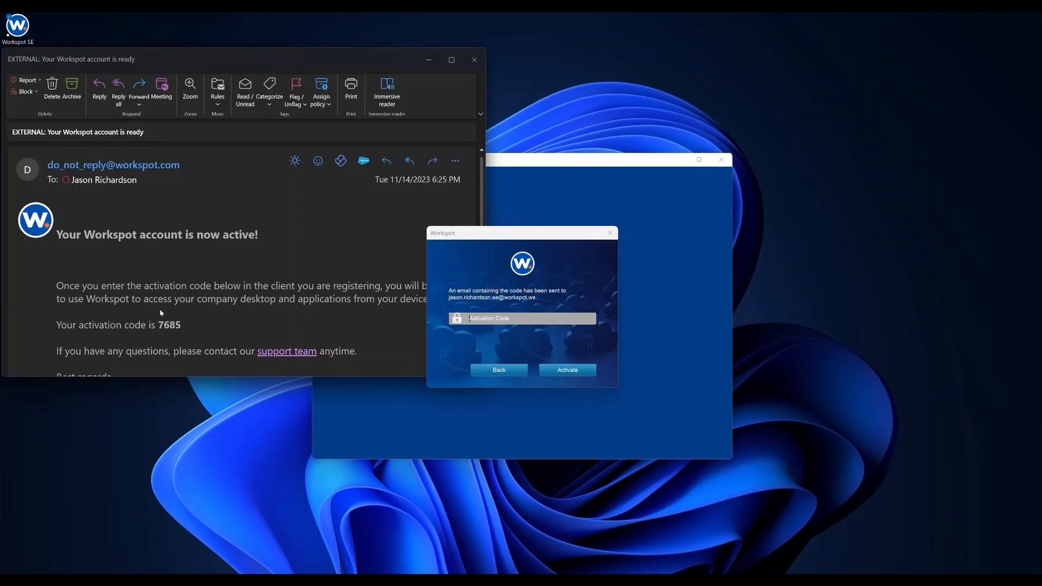
drag(183, 329, 159, 326)
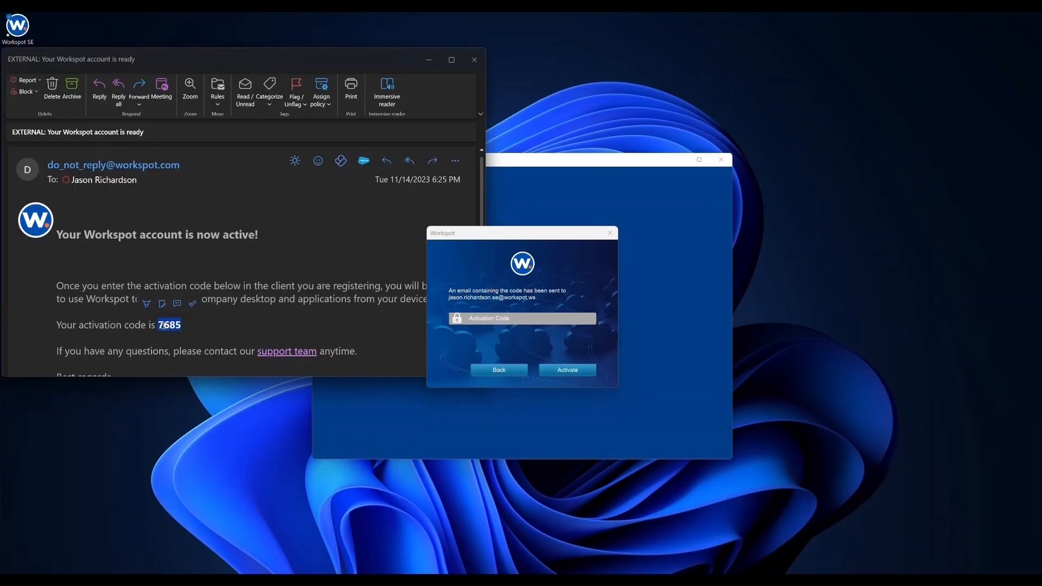
click(483, 318)
key(ctrl+v)
click(560, 367)
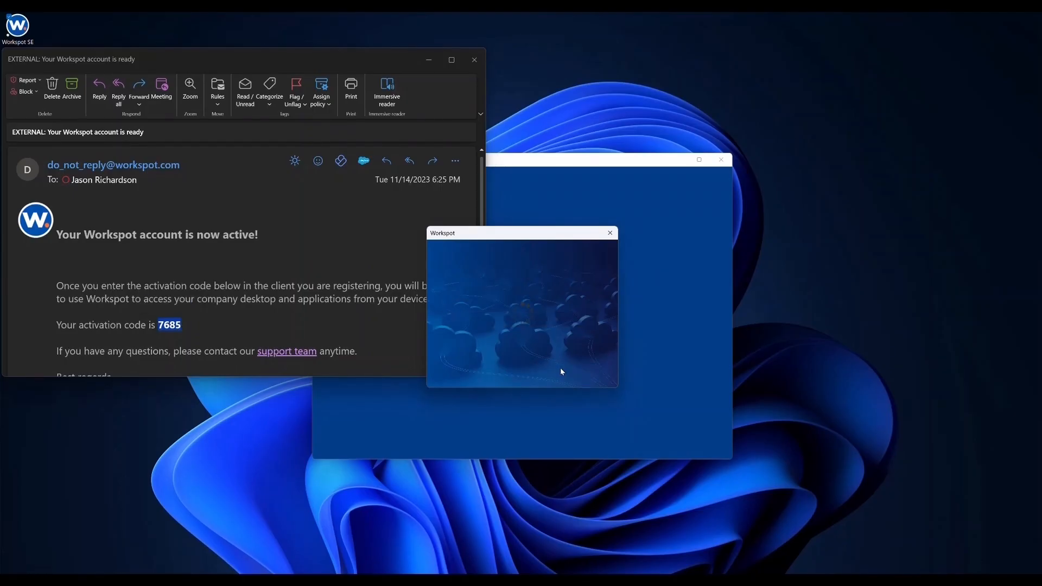
- Set and confirm a lock screen passcode, then sign in
text(••••)
key(Tab)
text(••••)
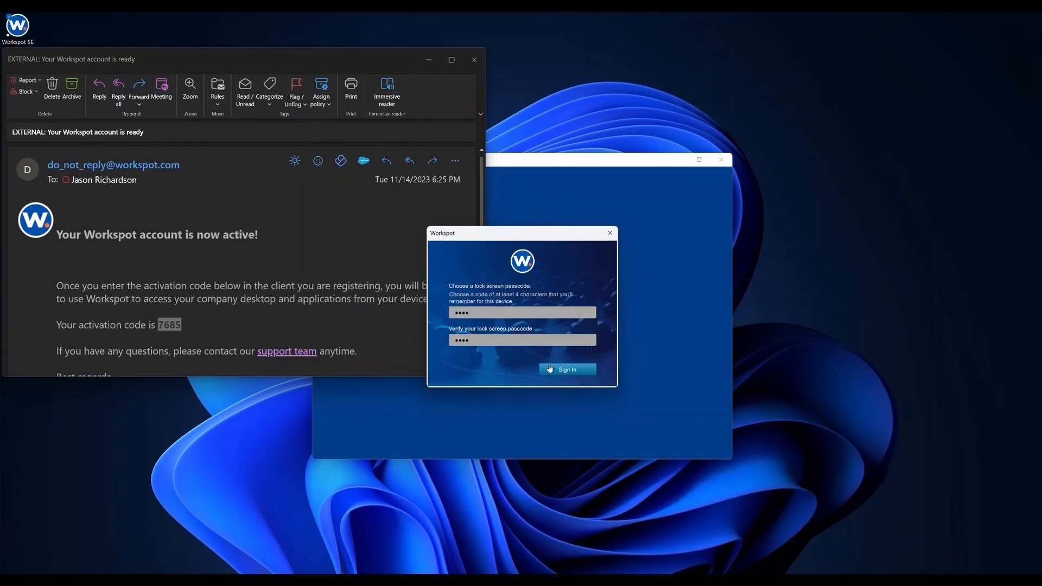
click(556, 370)
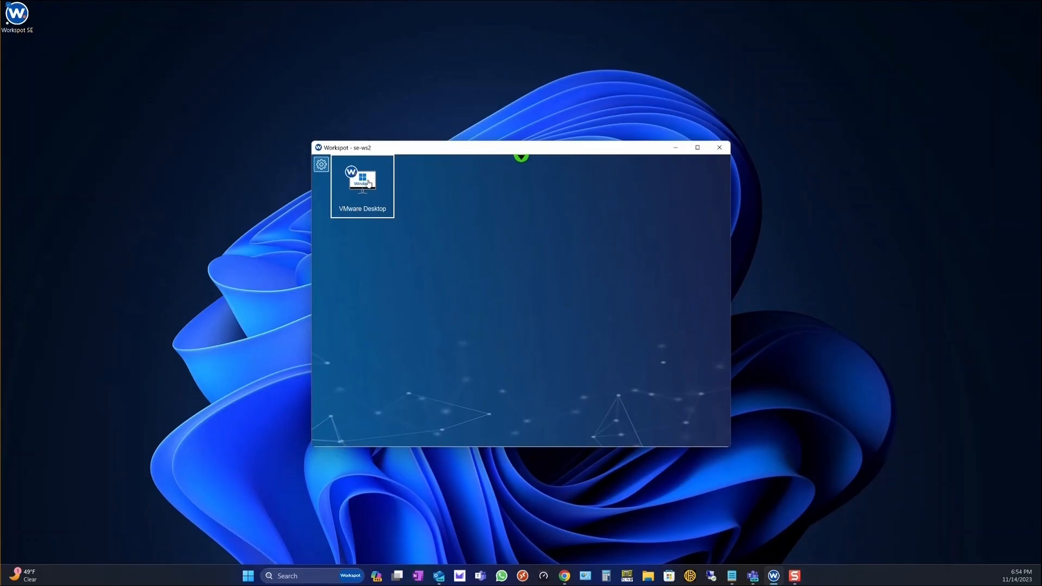
- Launch VMware Desktop and sign in with the user's desktop username and password
double_click(368, 183)
click(521, 199)
key(Tab)
text(•••••••••)
key(Return)
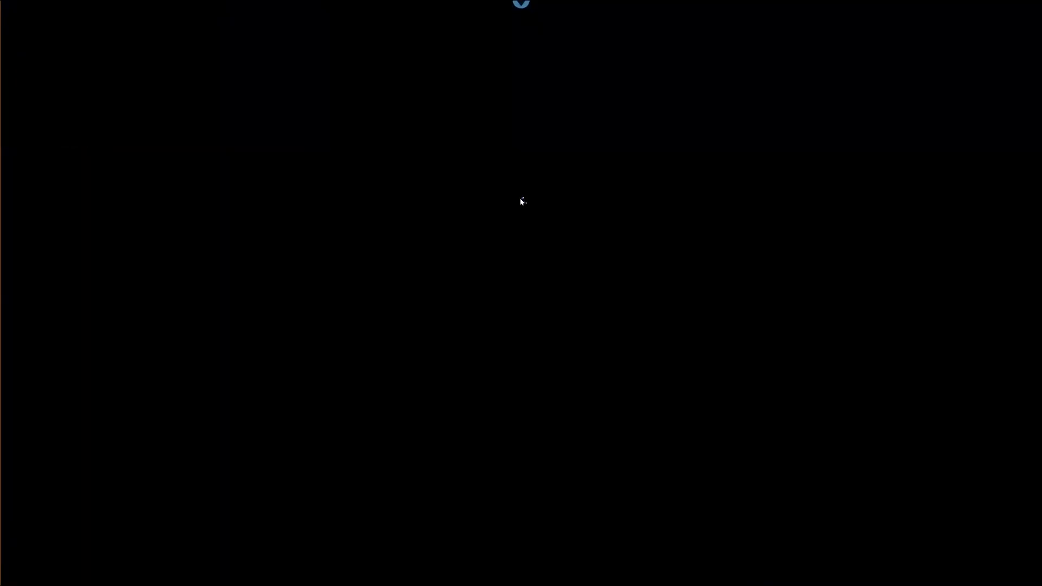